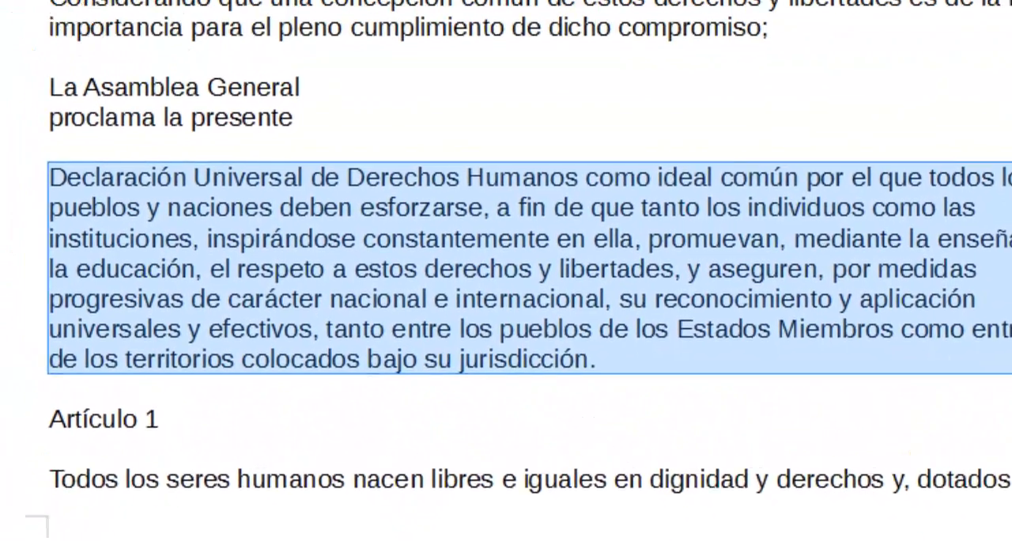
- Apply an Amarillo background colour to the selected paragraph that starts with "Declaración Universal de Derechos Humanos"
left_click(63, 12)
left_click(135, 109)
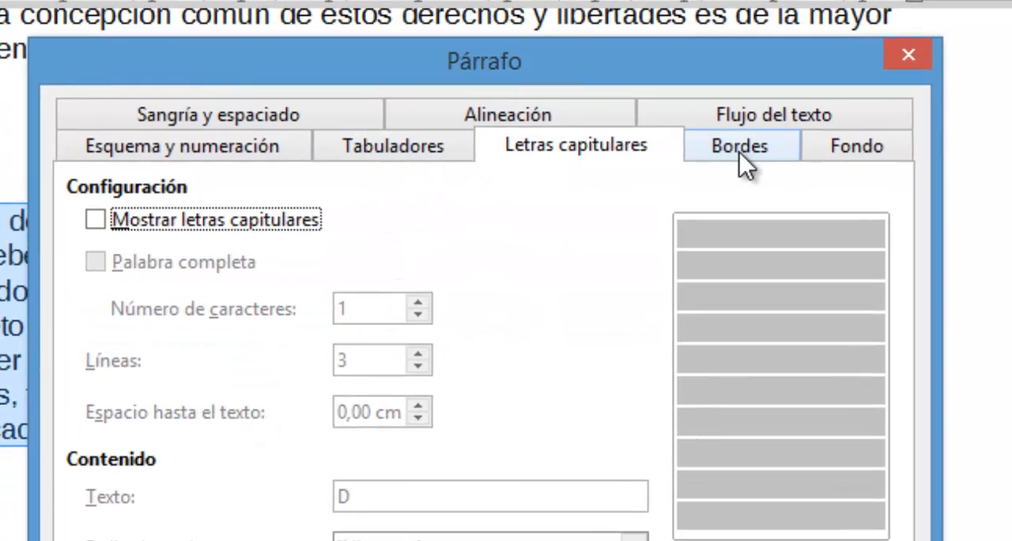
left_click(853, 146)
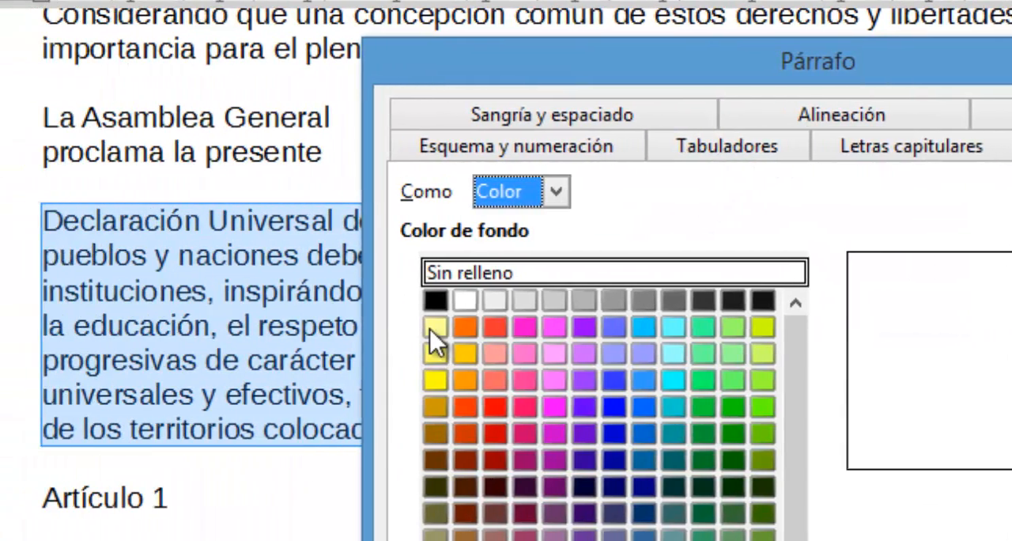
left_click(102, 325)
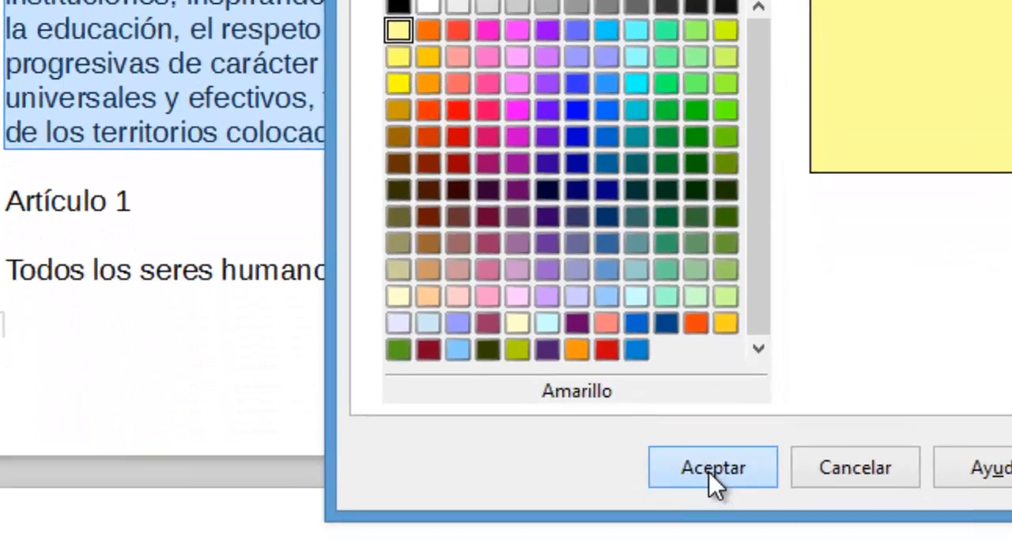
left_click(707, 469)
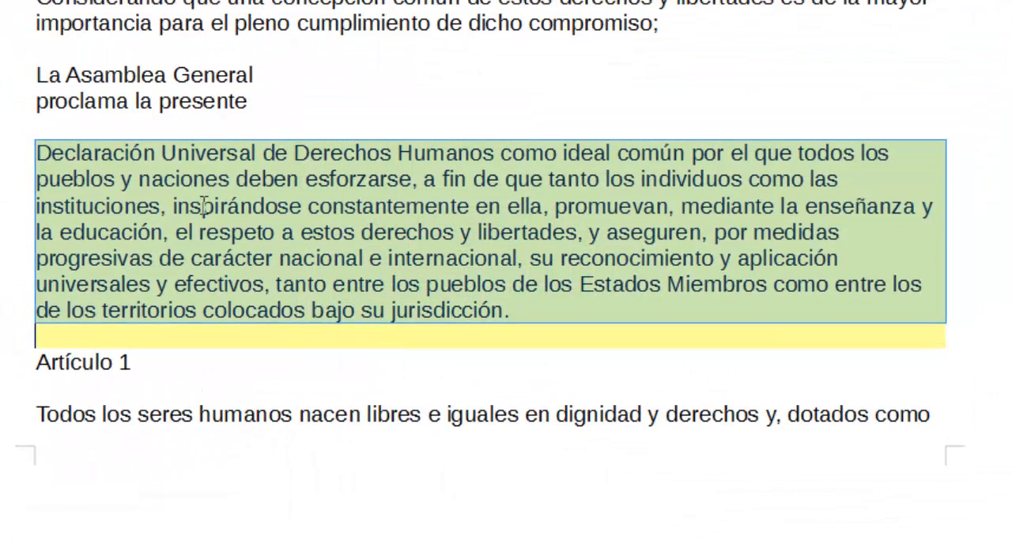
- Switch the paragraph background to an image and load the penguin and Windows logo picture from the LIBREOFFICE folder
key("alt+f")
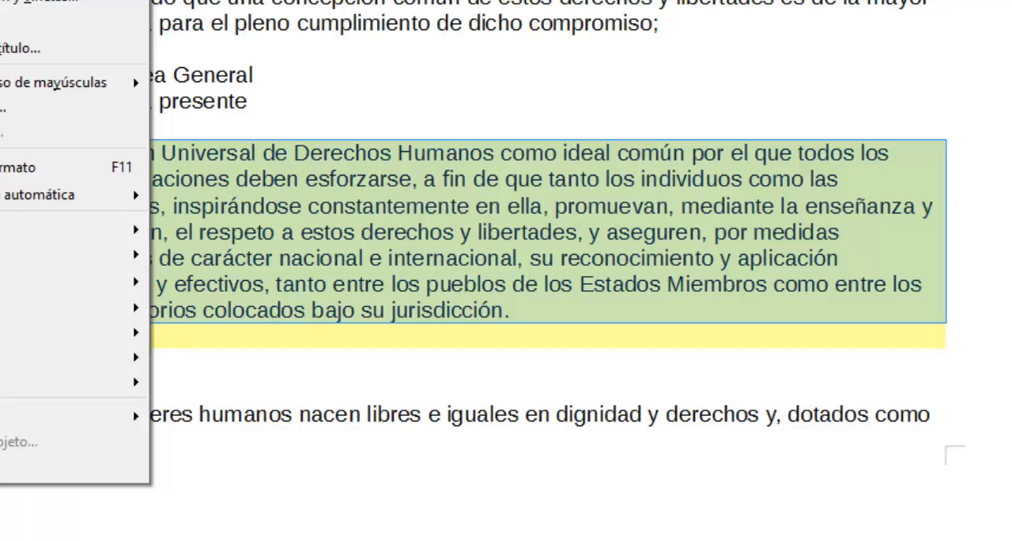
left_click(4, 2)
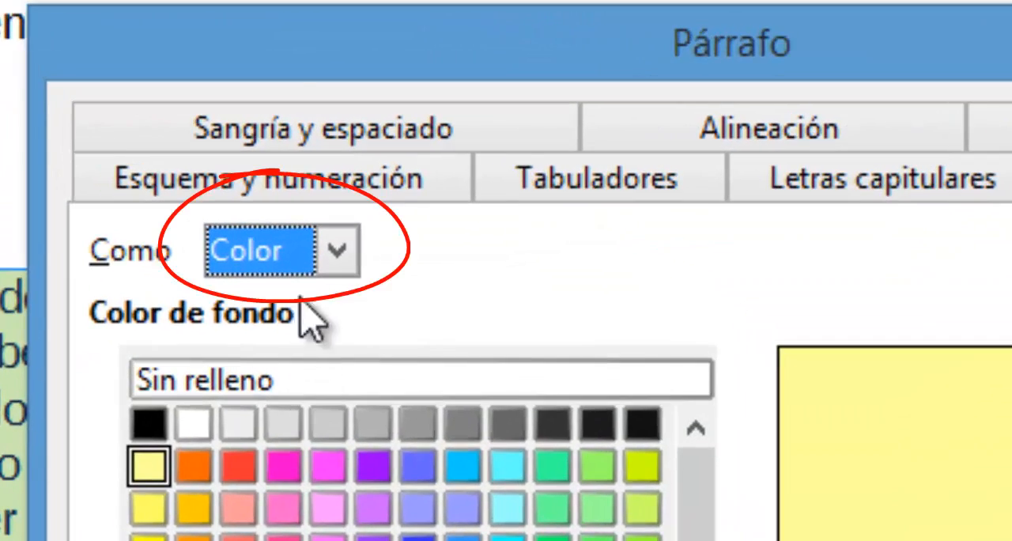
left_click(337, 251)
left_click(329, 341)
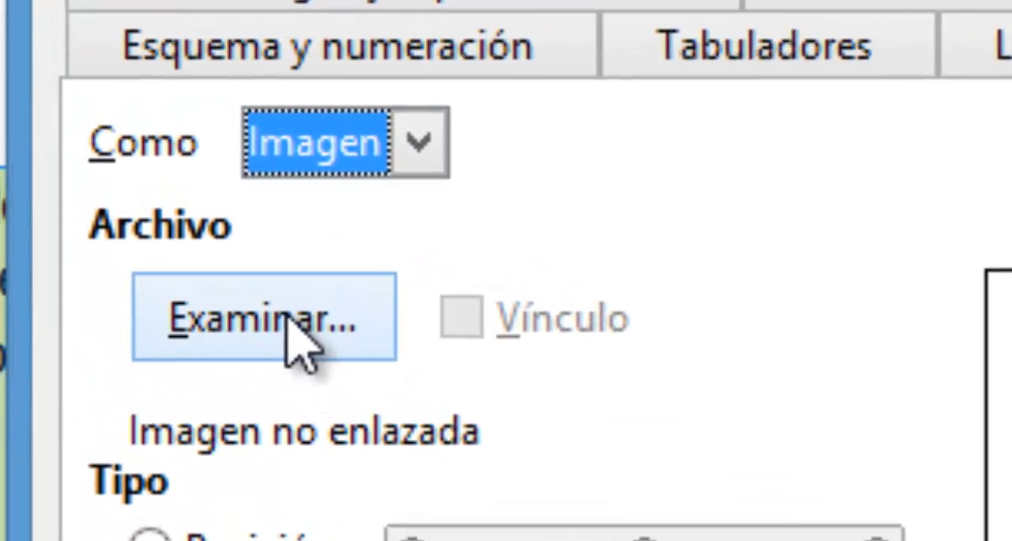
left_click(299, 340)
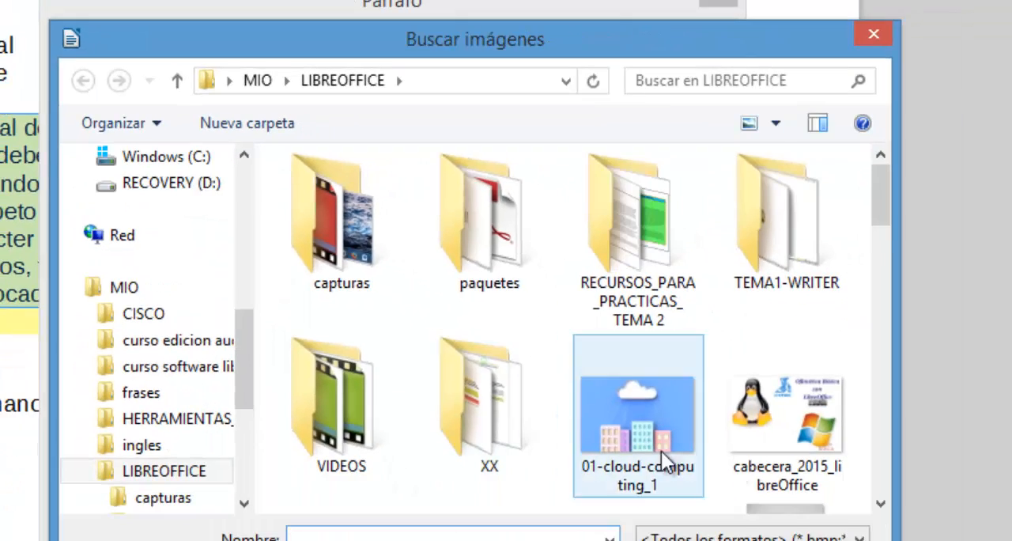
double_click(796, 415)
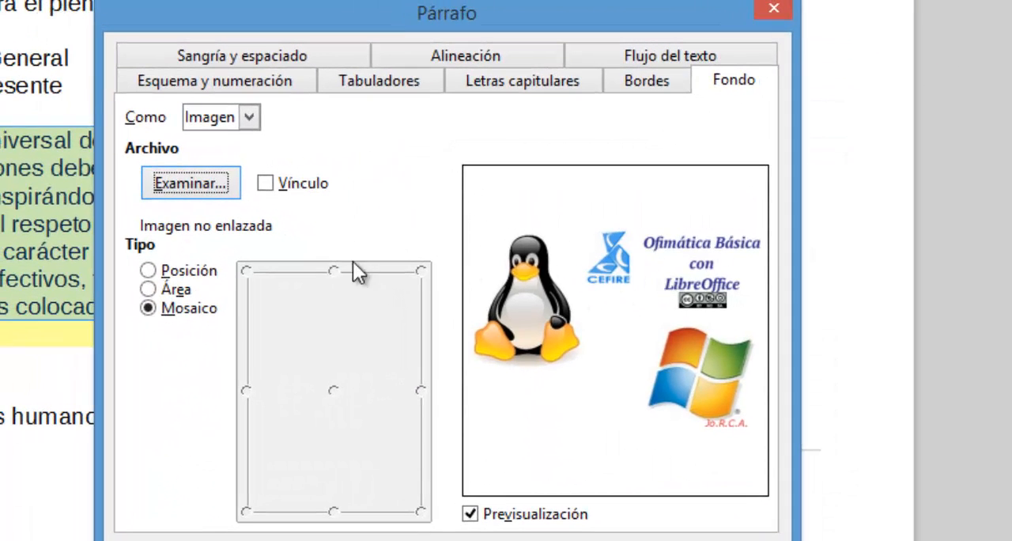
- Try the Posición, Área and Mosaico placement types, then apply the background image to the paragraph as Área
left_click(185, 274)
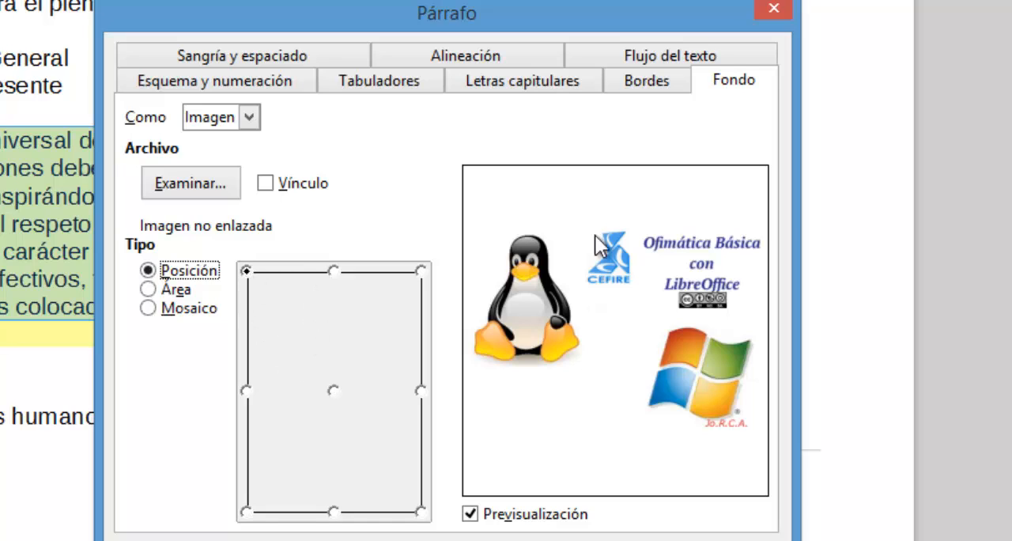
left_click(174, 289)
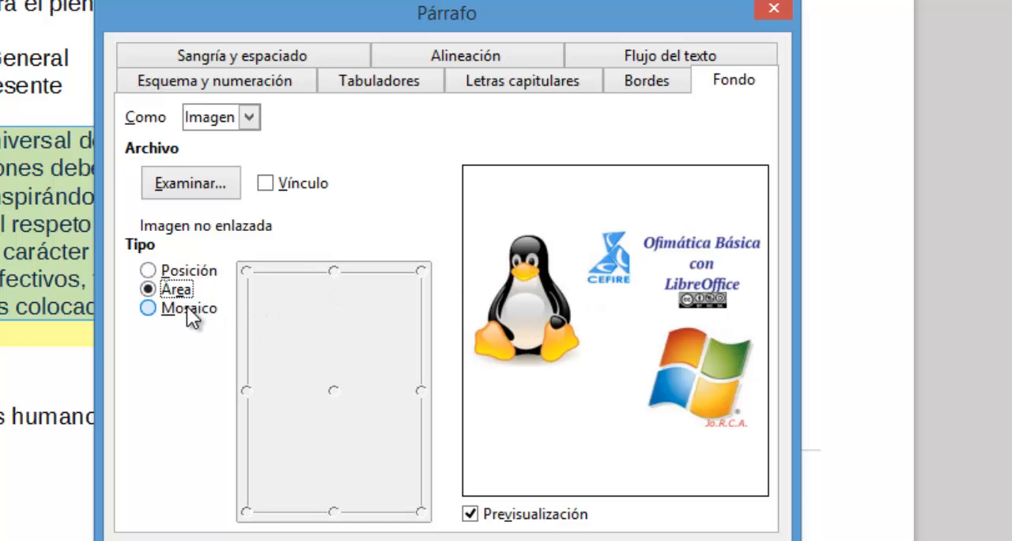
left_click(189, 310)
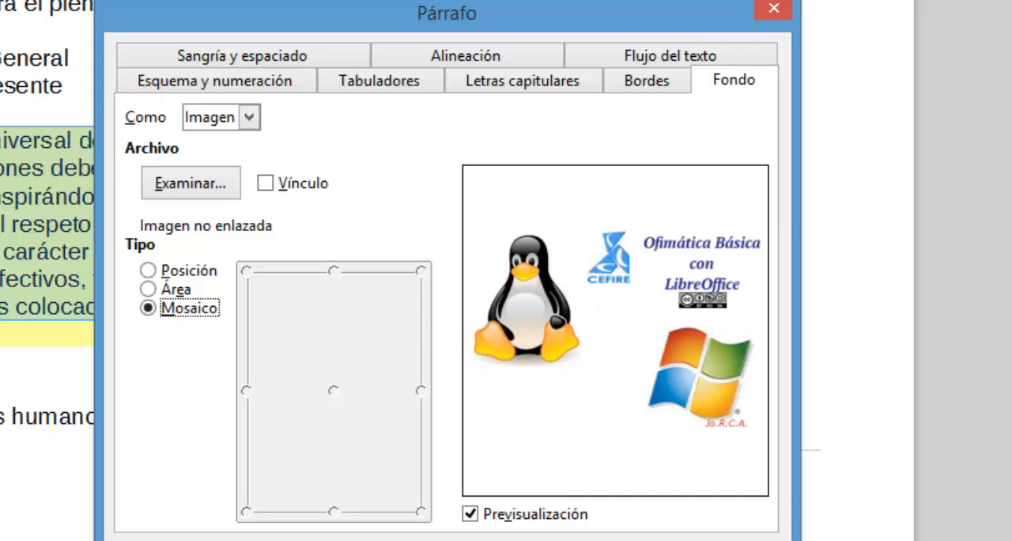
left_click(190, 292)
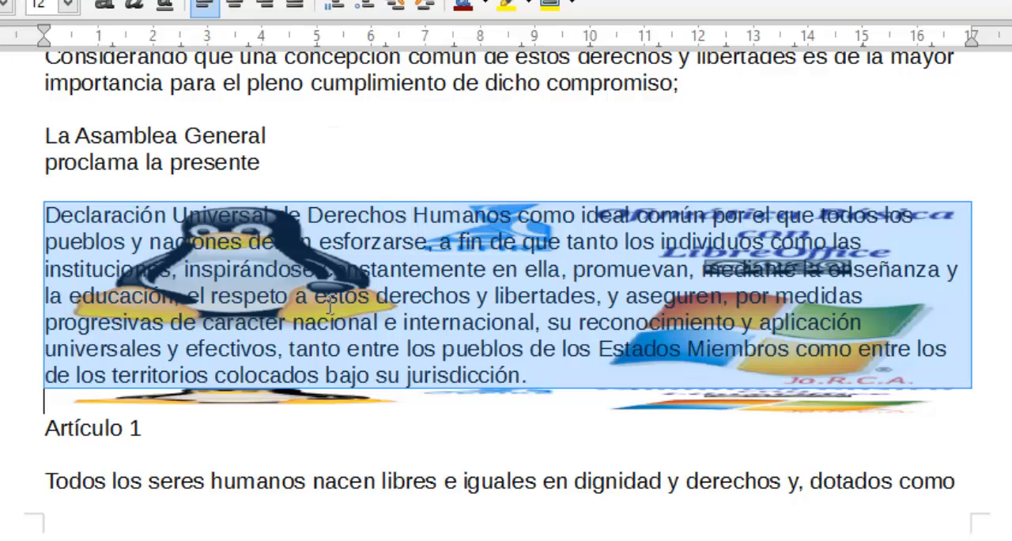
- Give the paragraph a border on all four sides with a double-line style
left_click(113, 16)
left_click(174, 109)
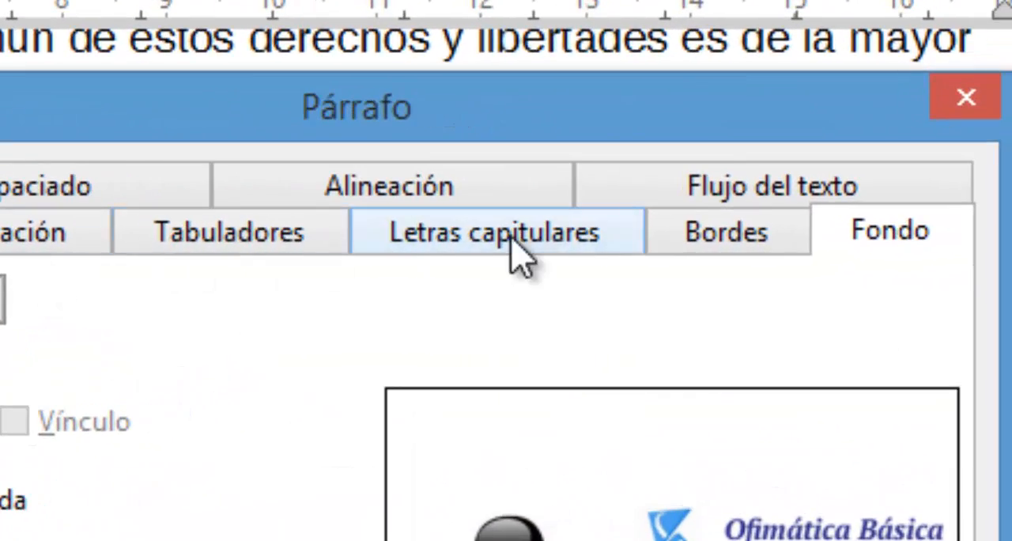
left_click(721, 236)
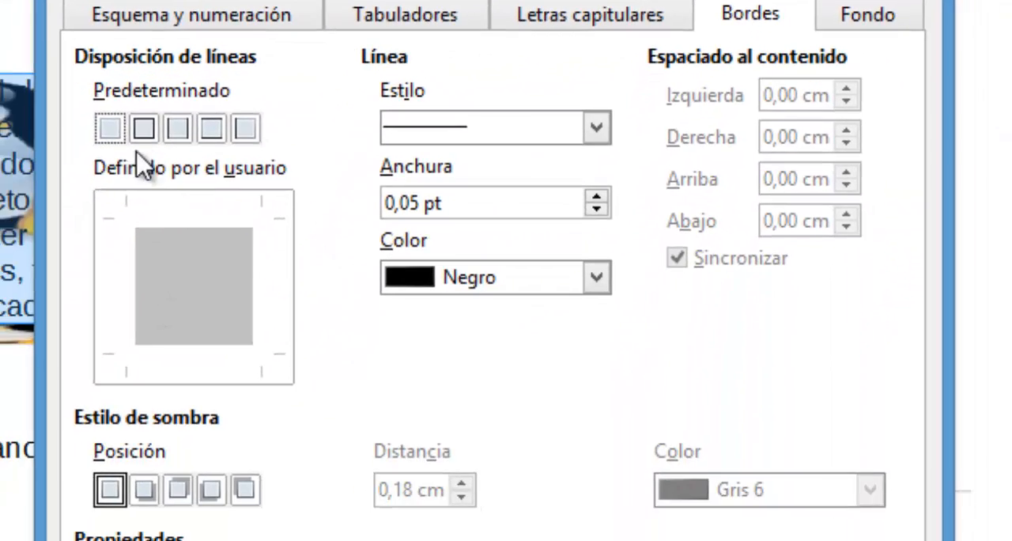
left_click(144, 129)
left_click(498, 131)
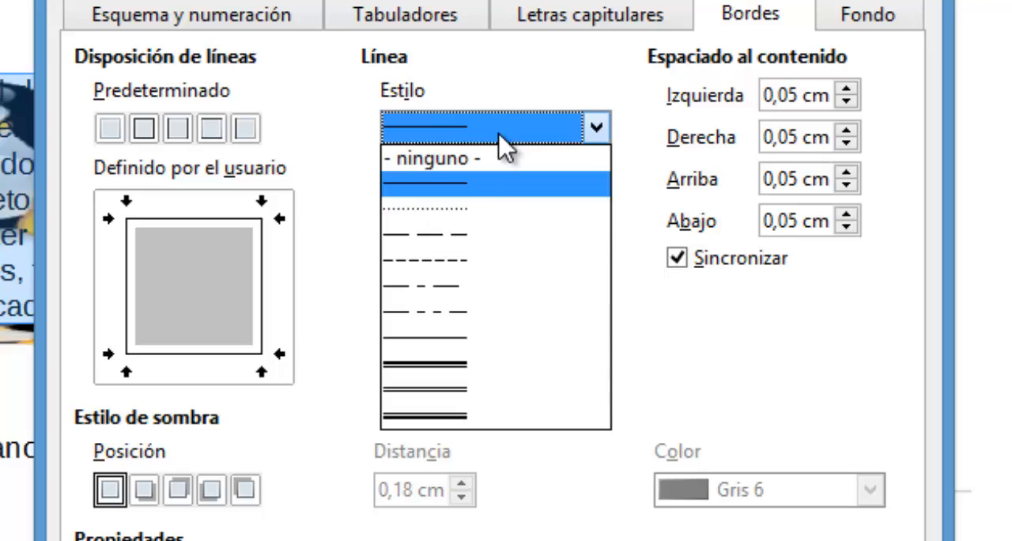
left_click(463, 367)
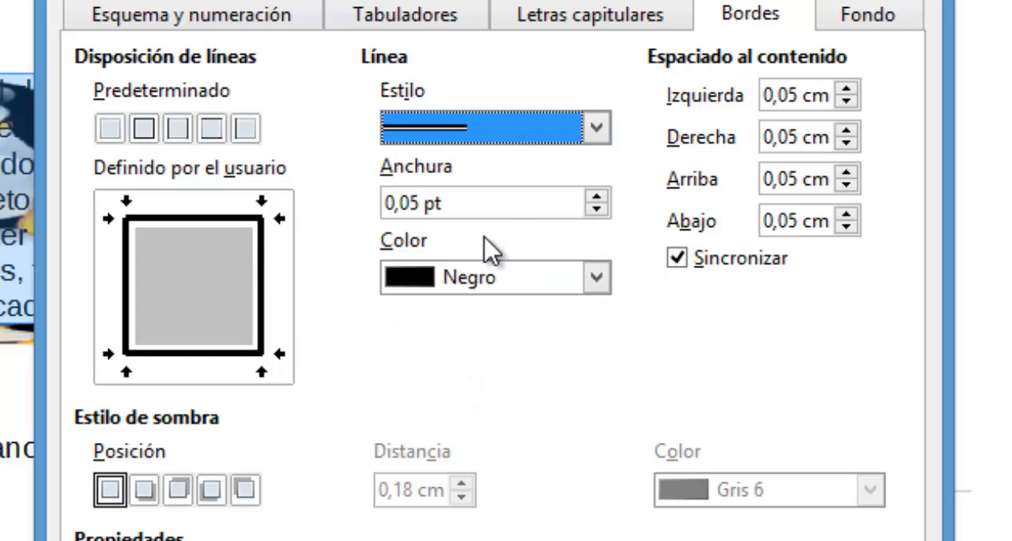
- Set the paragraph border's line width to 2 pt and its colour to Rojo
key("Tab")
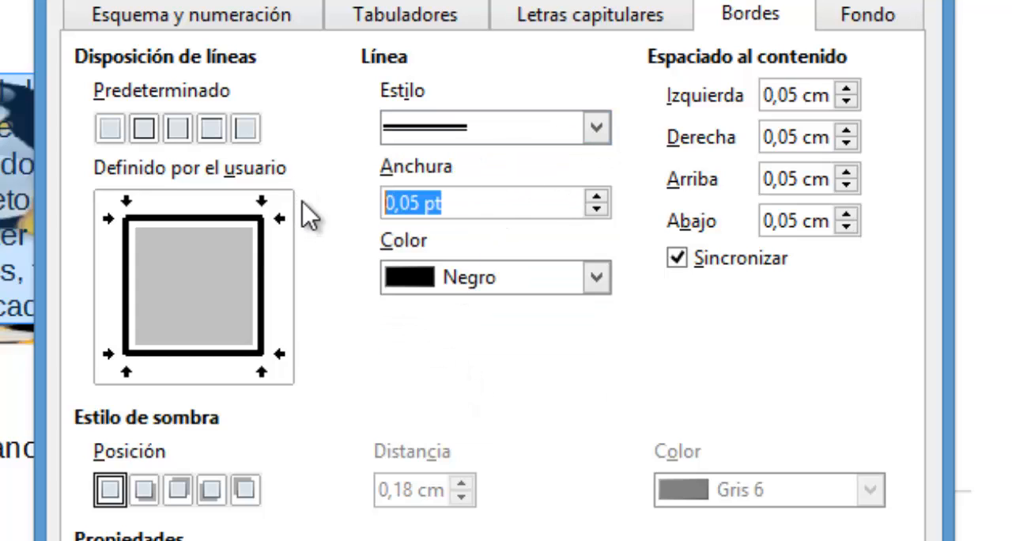
type("1")
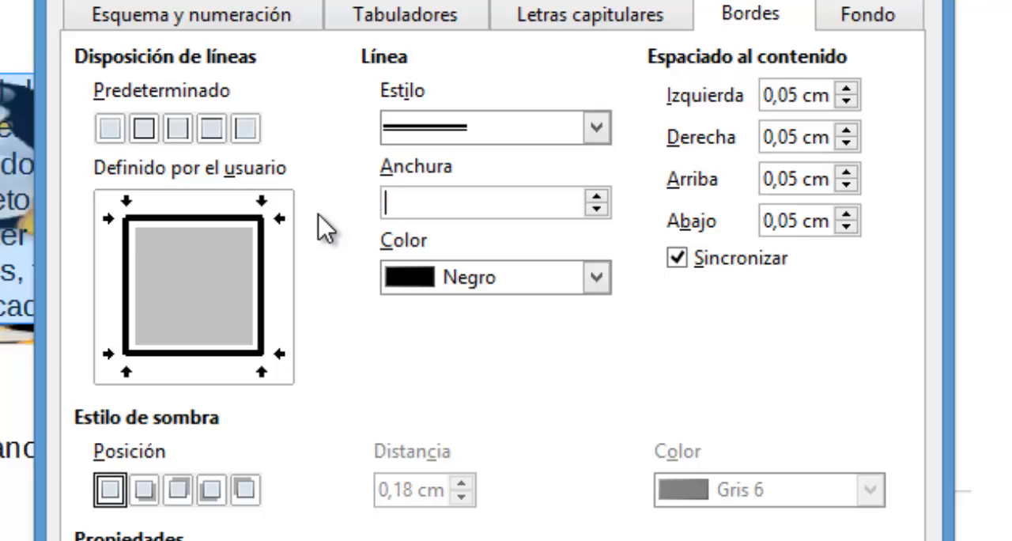
type("2")
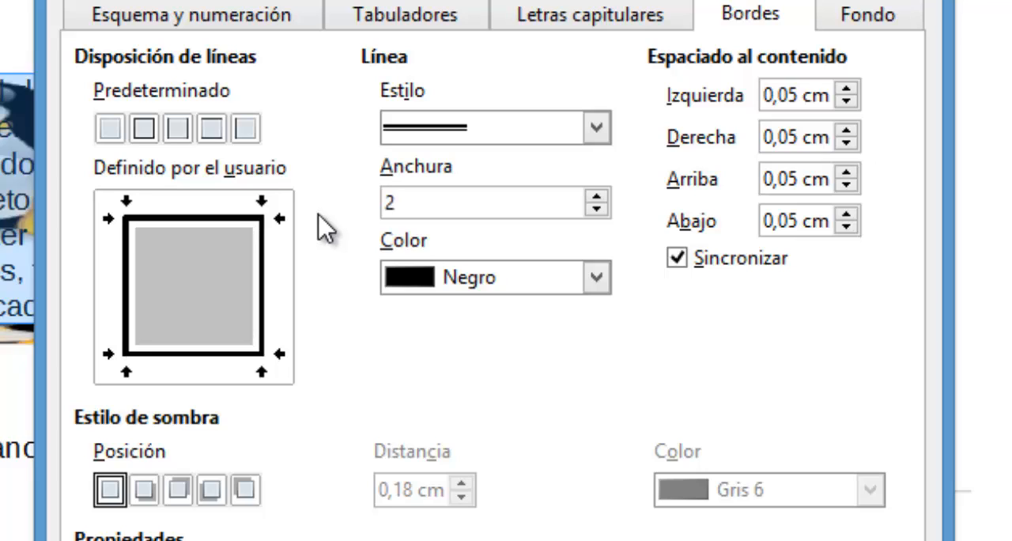
key("Tab")
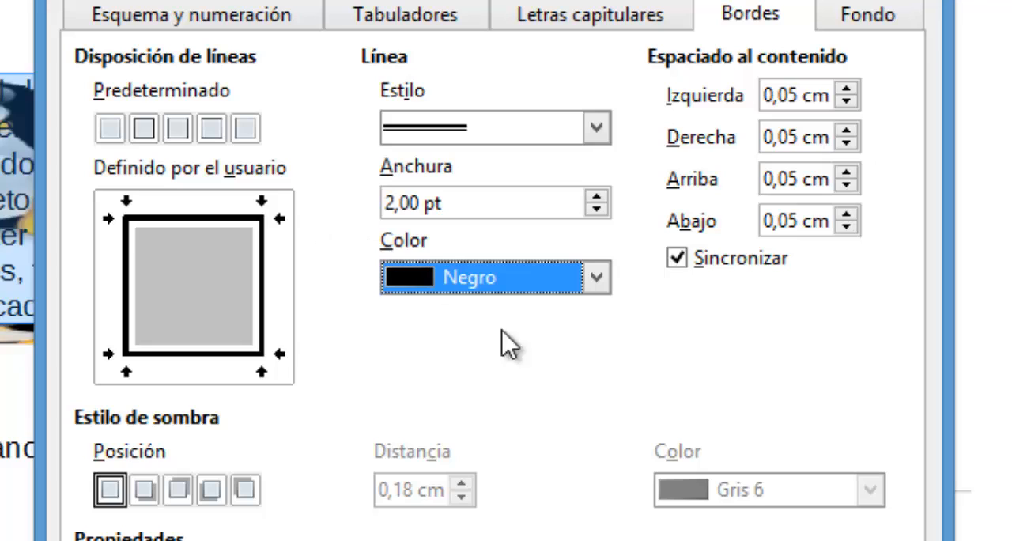
left_click(597, 280)
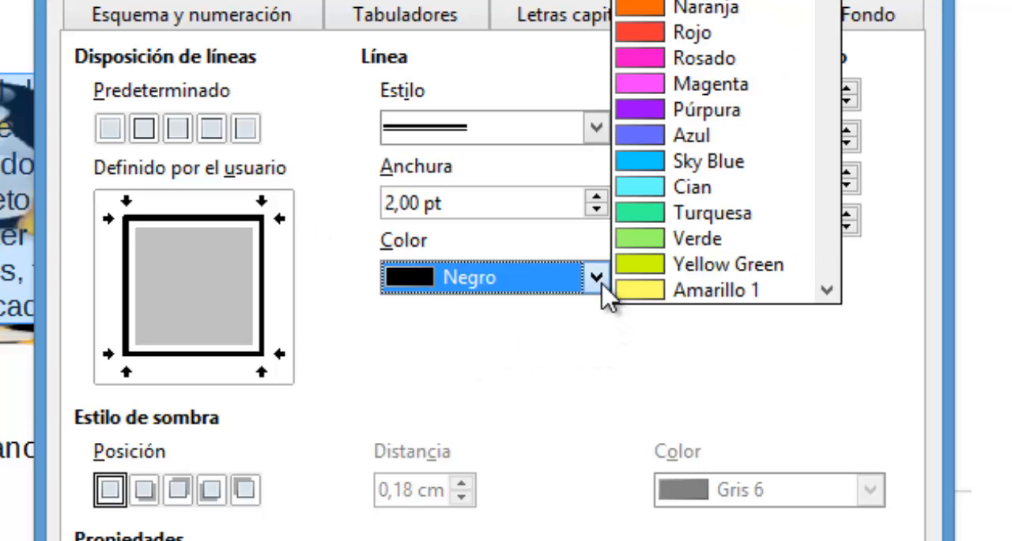
left_click(658, 34)
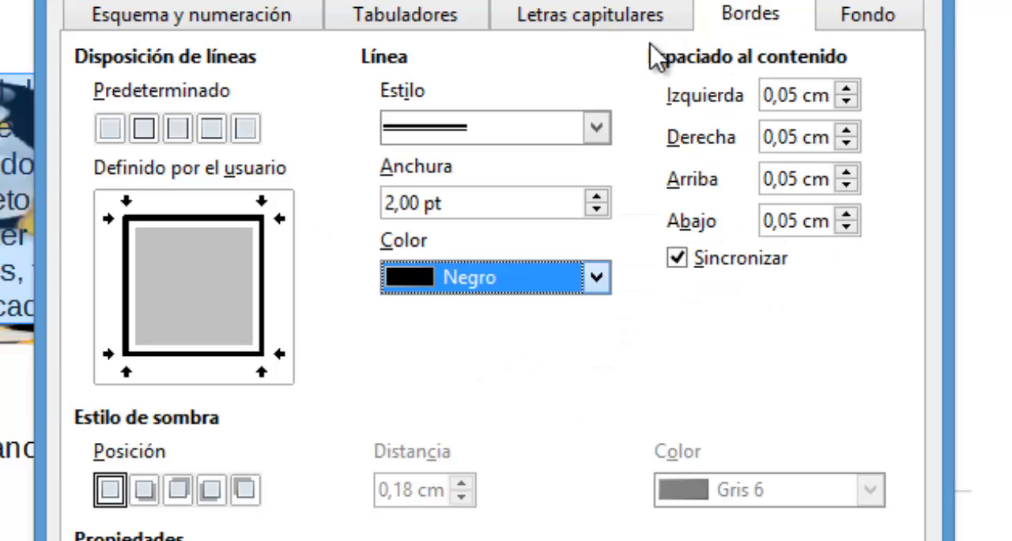
- Add a shadow cast to the upper right of the paragraph in Amarillo 1 and apply the border settings
left_click(181, 491)
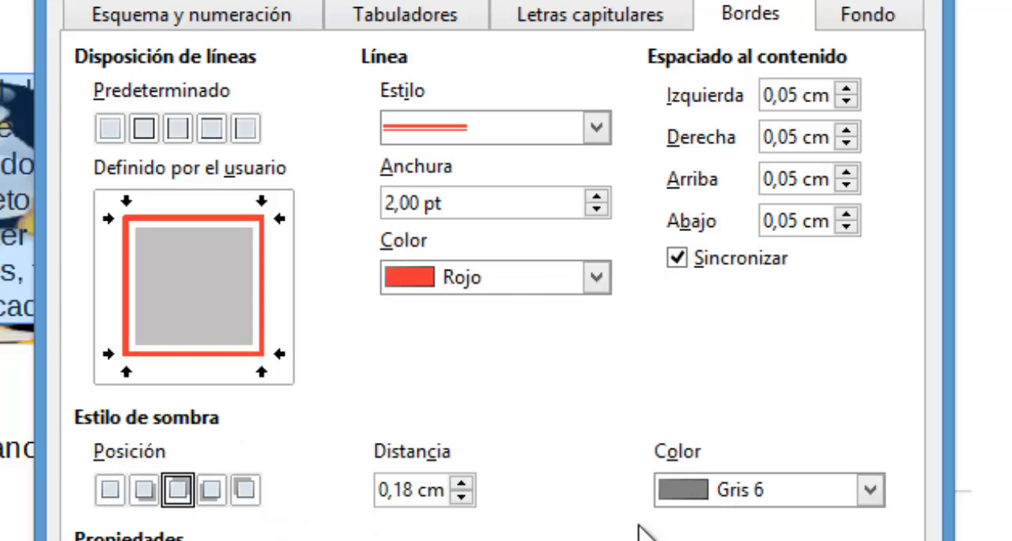
left_click(707, 492)
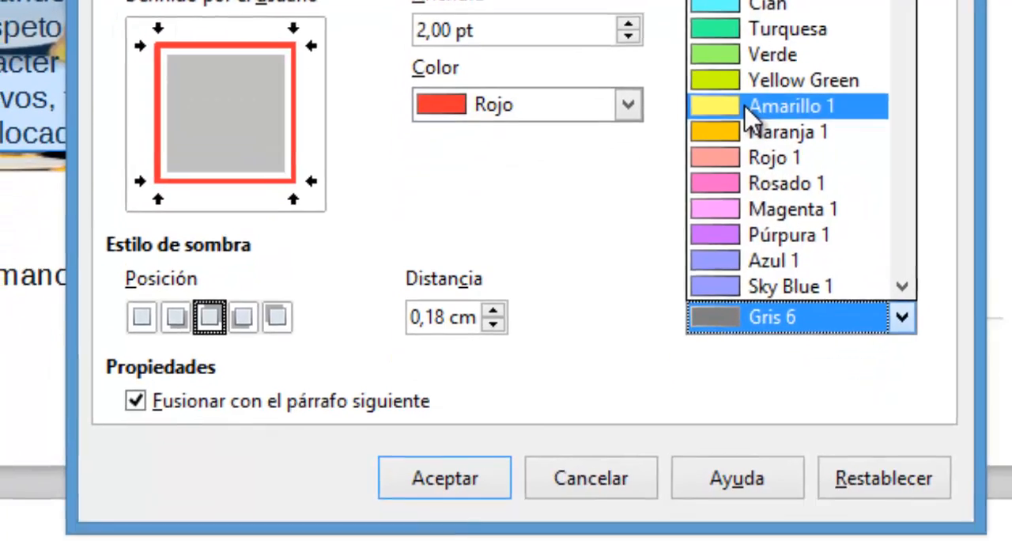
left_click(731, 278)
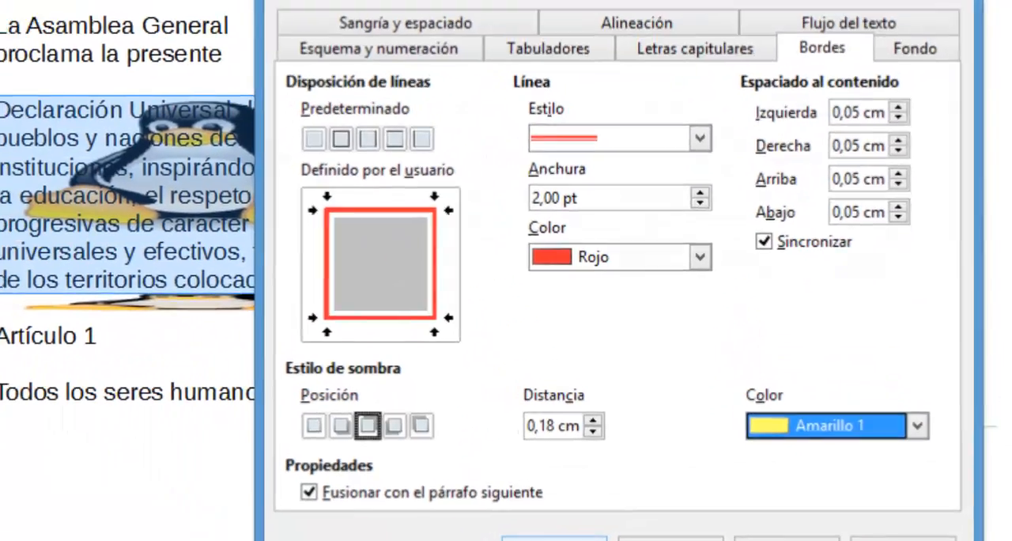
left_click(478, 460)
- Switch to the practice web page and review section D on backgrounds and borders, including the sample result and final instruction
left_click(757, 491)
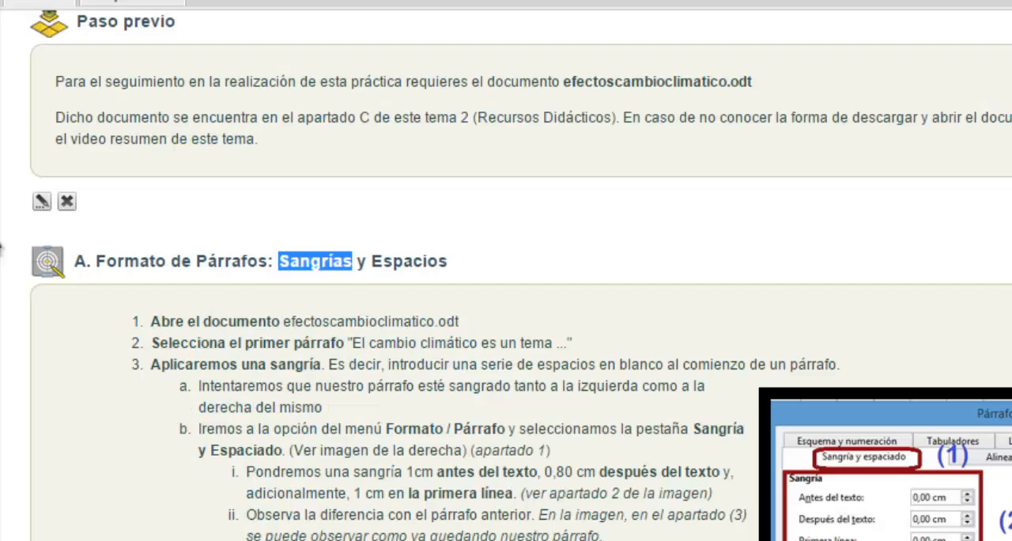
scroll(168, 261, "down", 20)
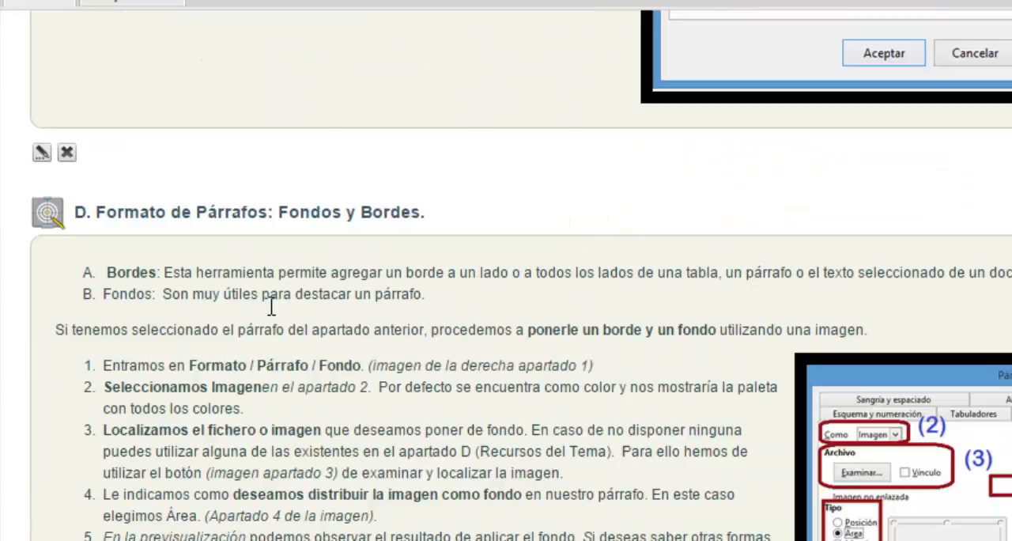
scroll(271, 309, "down", 10)
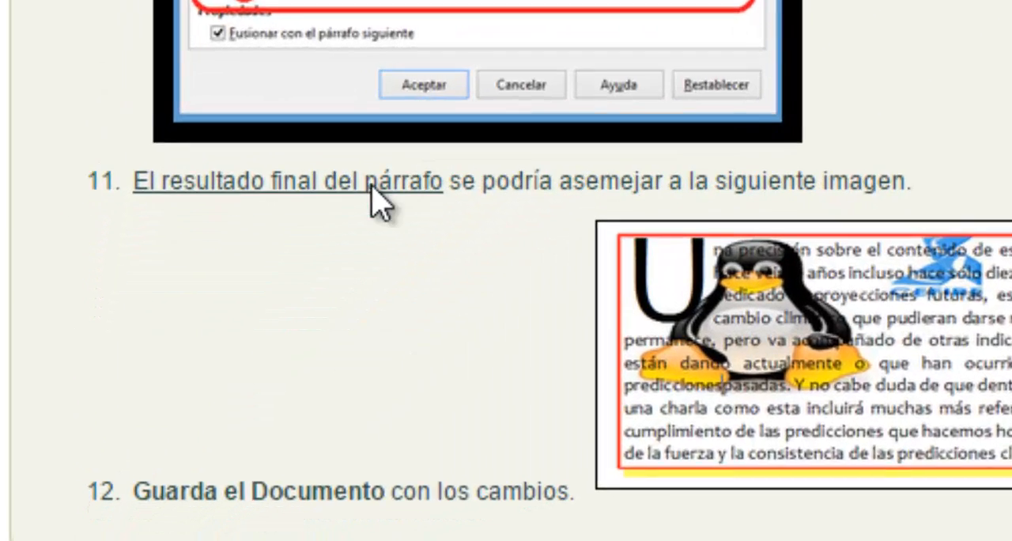
scroll(372, 186, "down", 1)
scroll(506, 271, "down", 3)
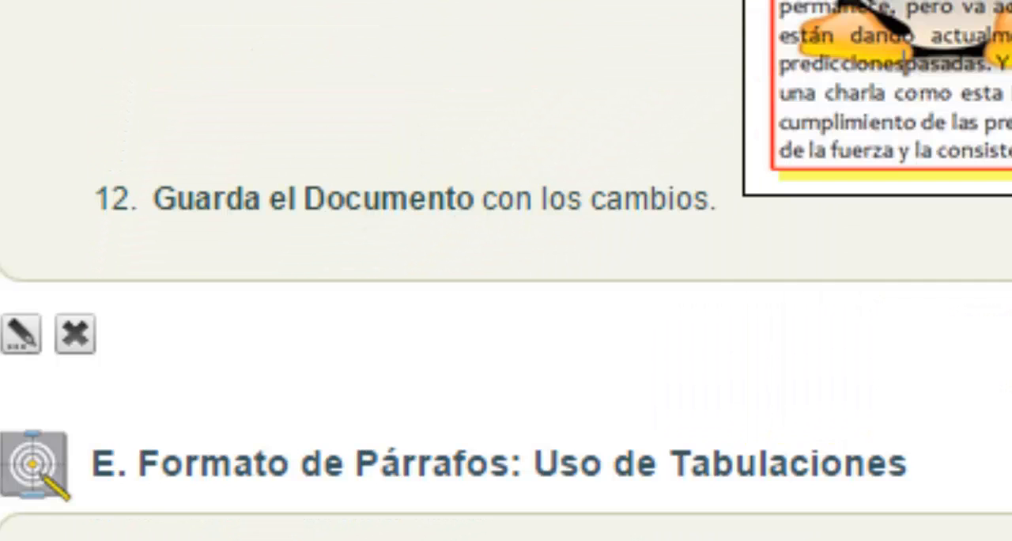
scroll(506, 270, "up", 3)
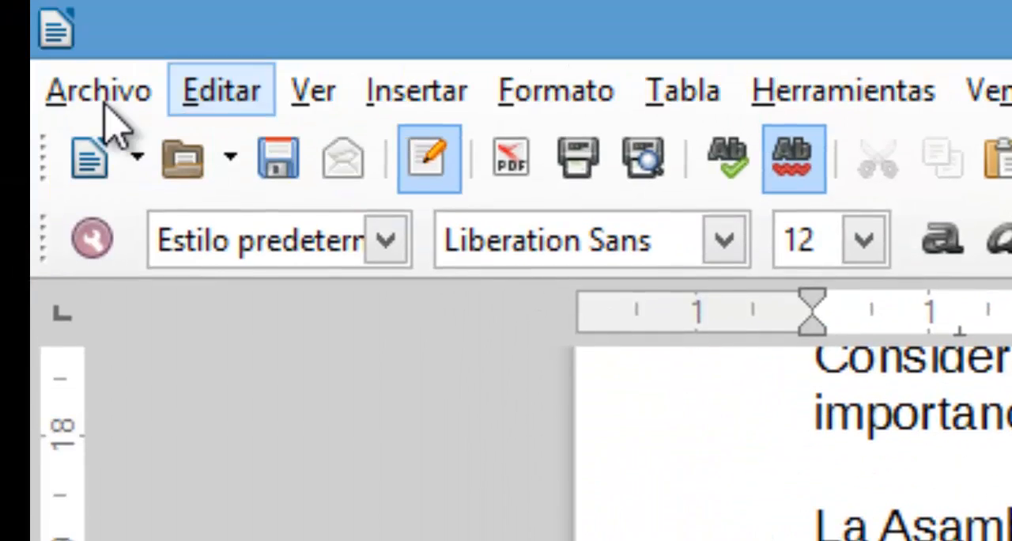
- Save the Writer document to the Escritorio folder as practica2_writer in ODF text format (.odt)
left_click(102, 93)
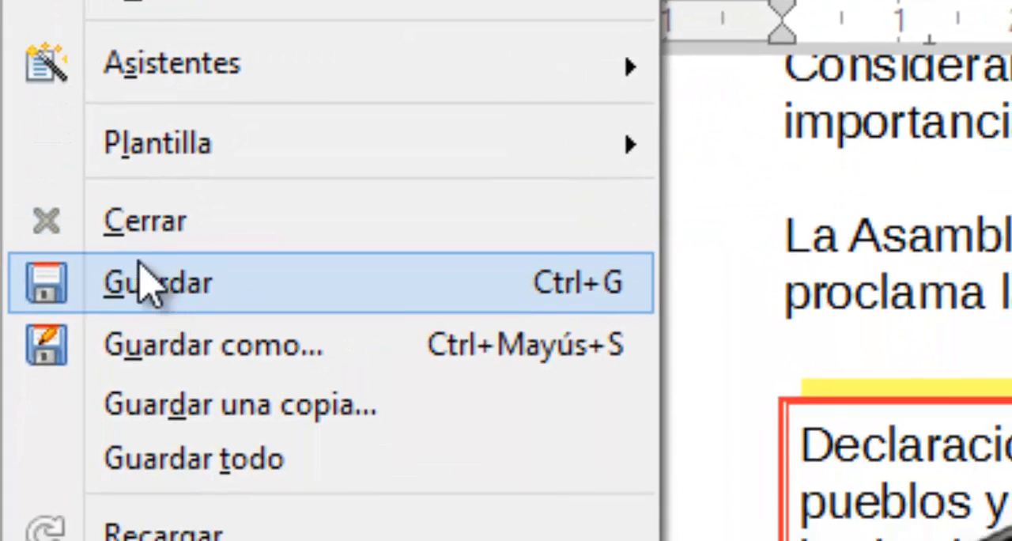
left_click(175, 343)
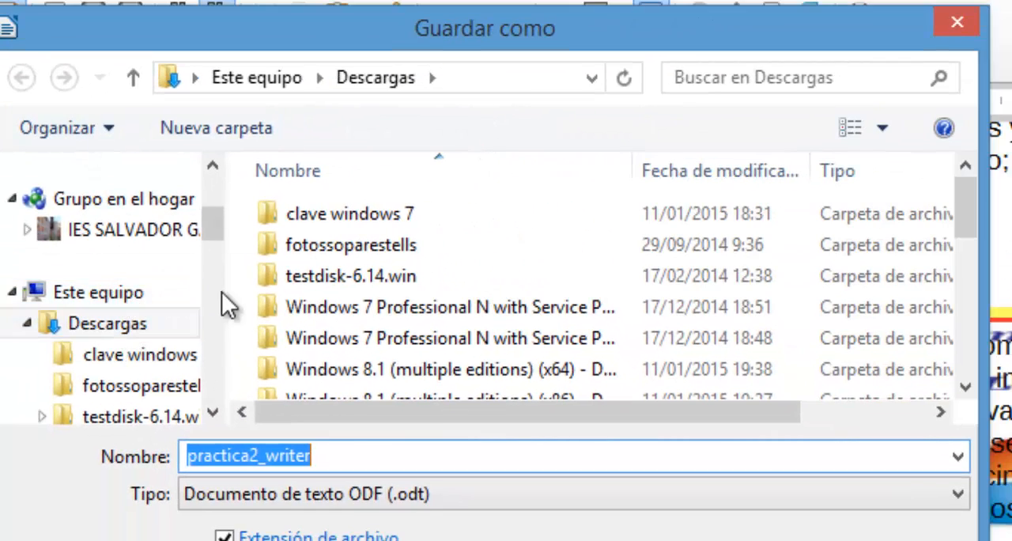
left_click_drag(207, 213, 177, 174)
left_click(121, 241)
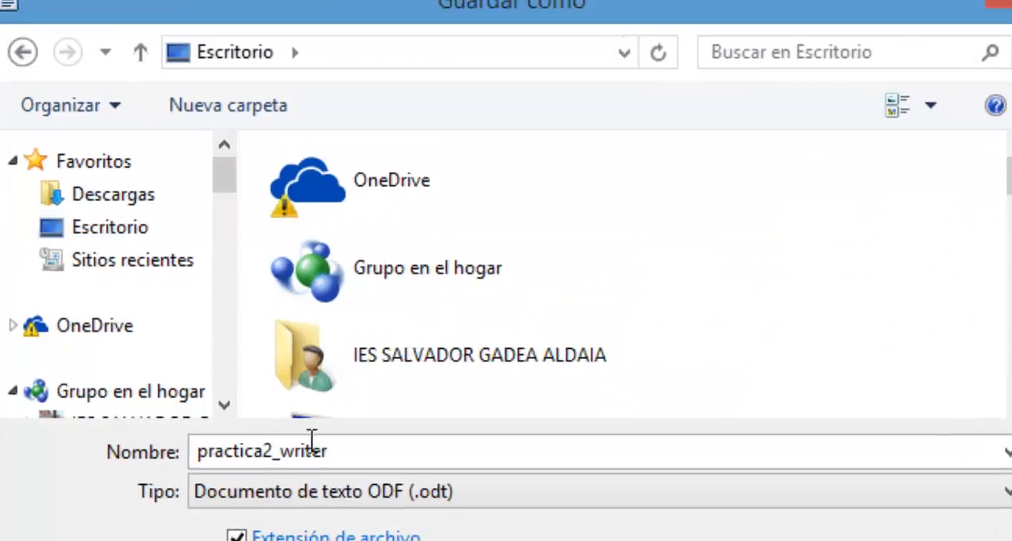
key("Return")
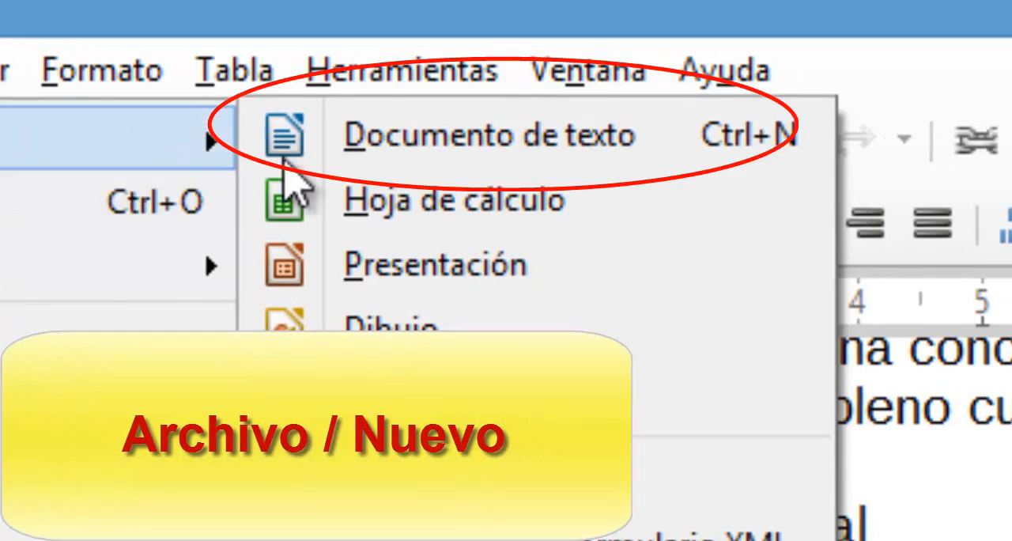
- Create a new text document and review the practice page's instructions and sample result for mixed tab stops
left_click(611, 0)
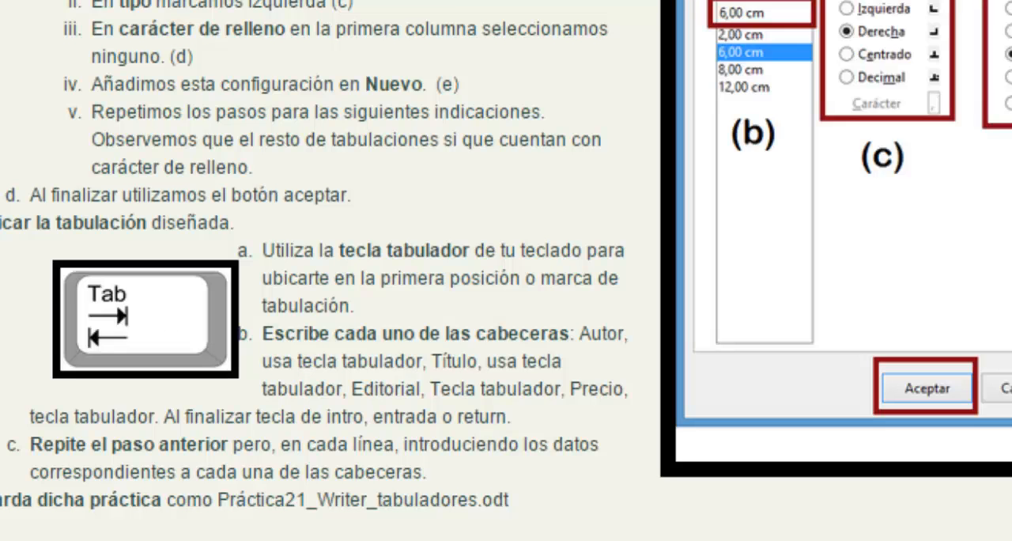
scroll(244, 357, "down", 1)
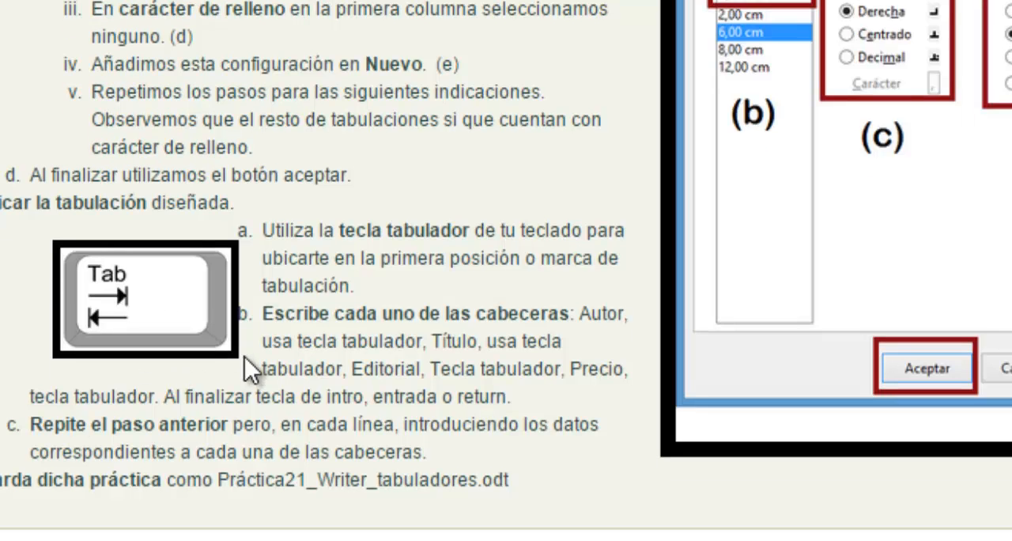
scroll(262, 328, "up", 10)
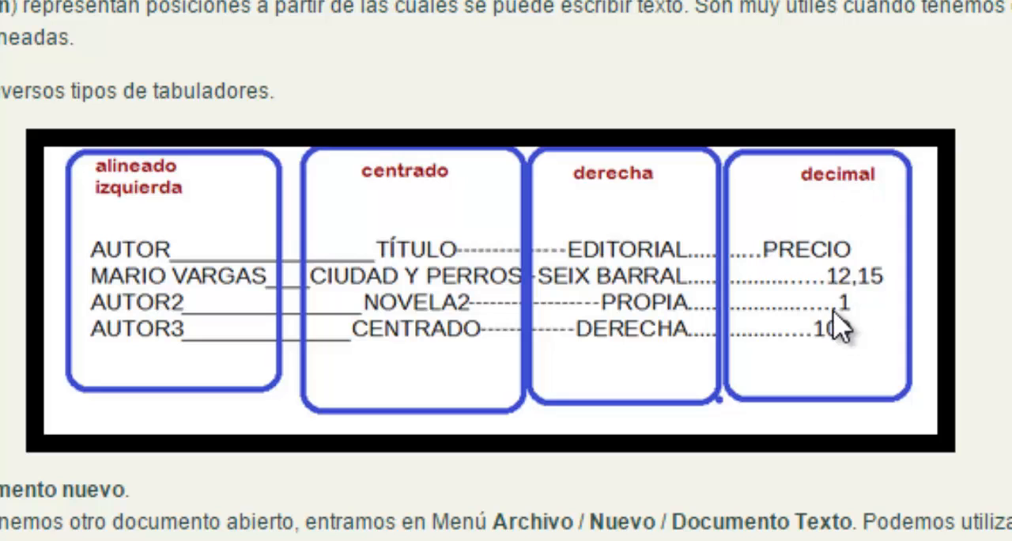
scroll(209, 350, "down", 3)
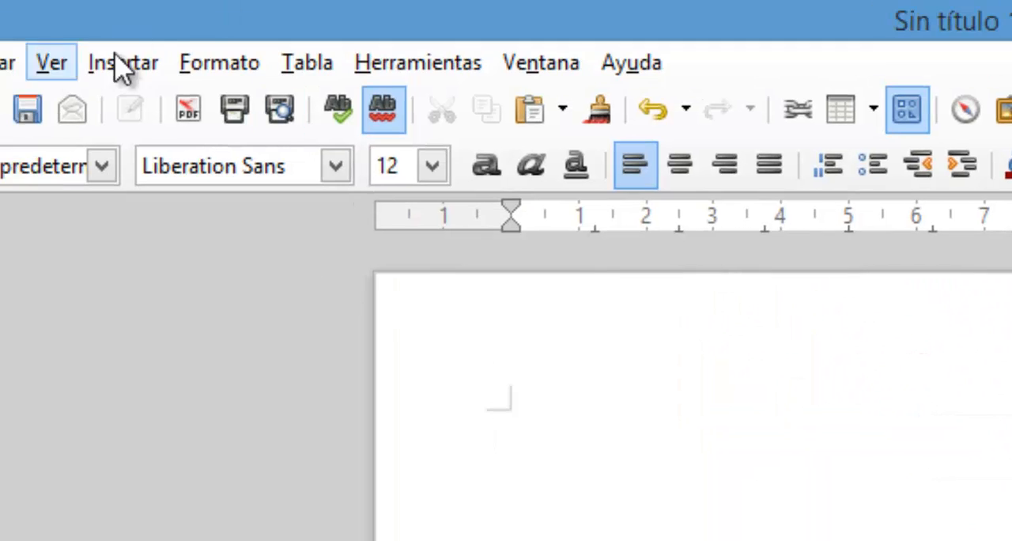
- In the paragraph's tab stop settings, add a left-aligned tab stop at 1 cm with no fill character
left_click(192, 69)
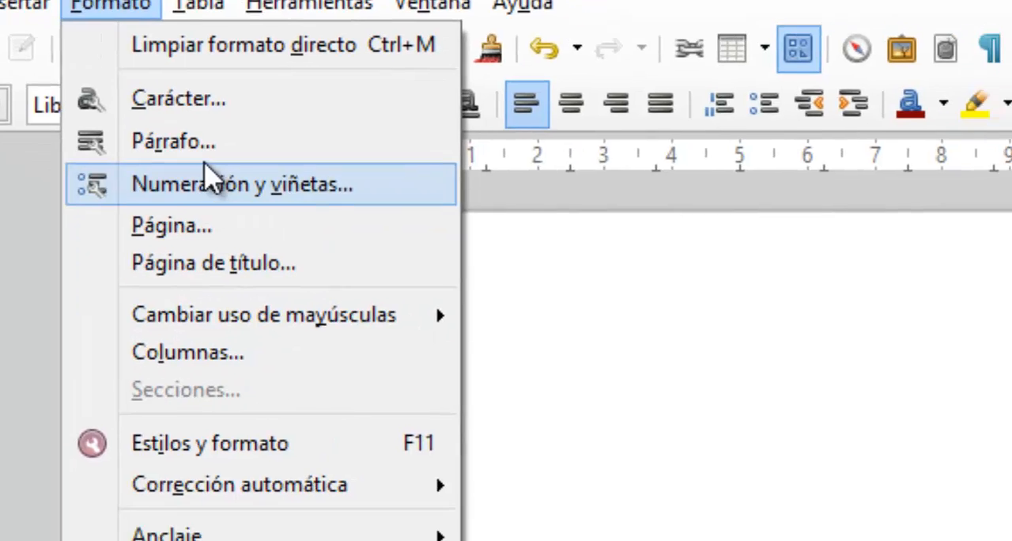
left_click(334, 207)
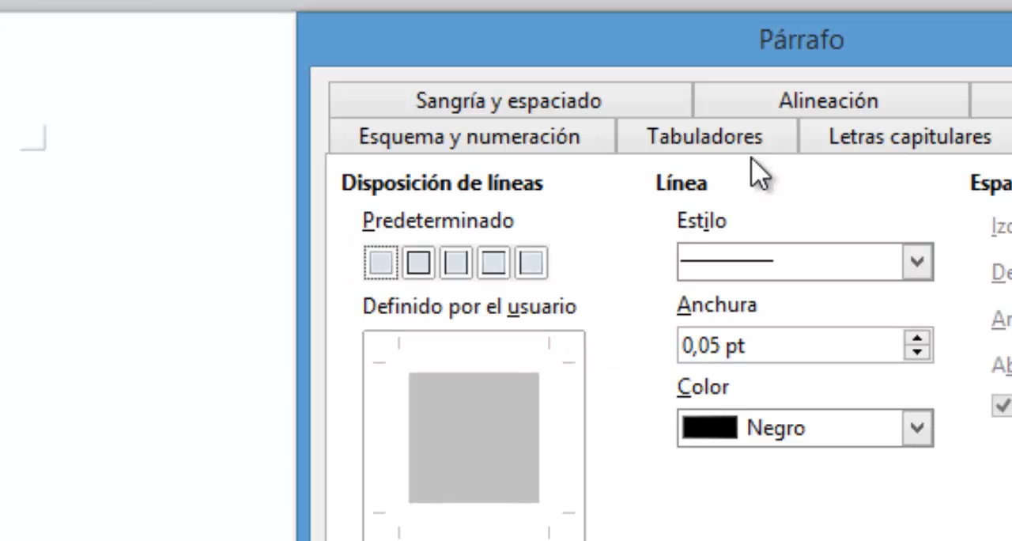
left_click(719, 147)
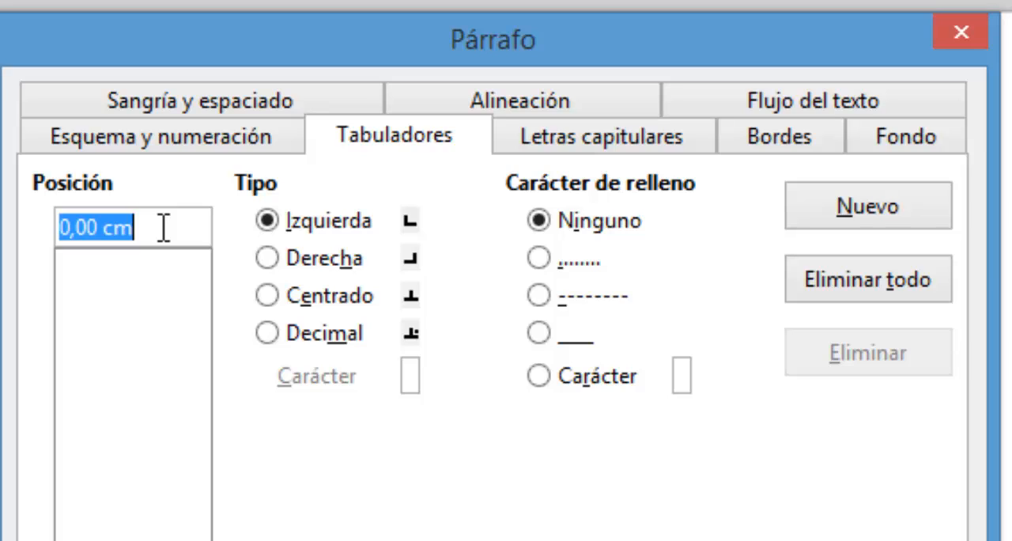
type("1")
key("Tab")
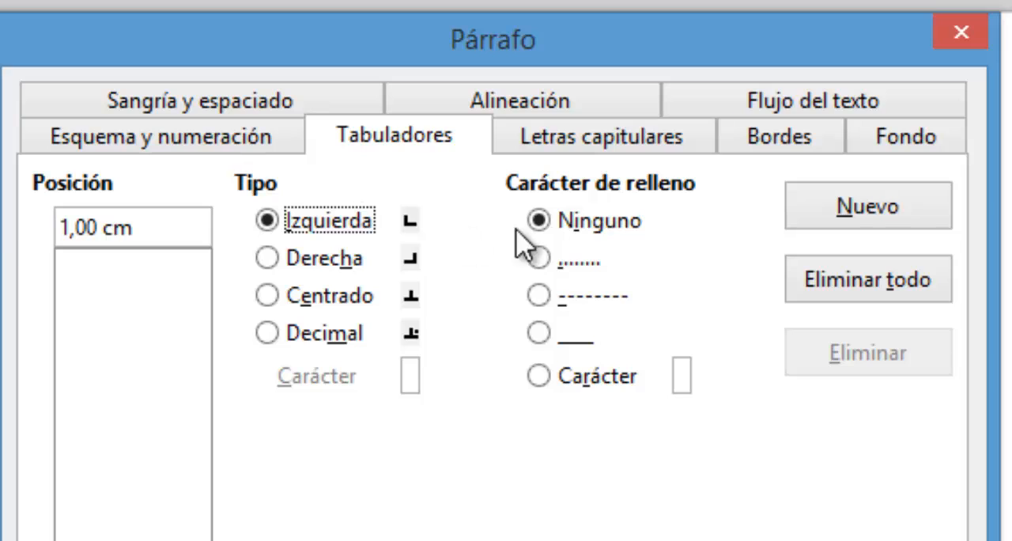
left_click(791, 213)
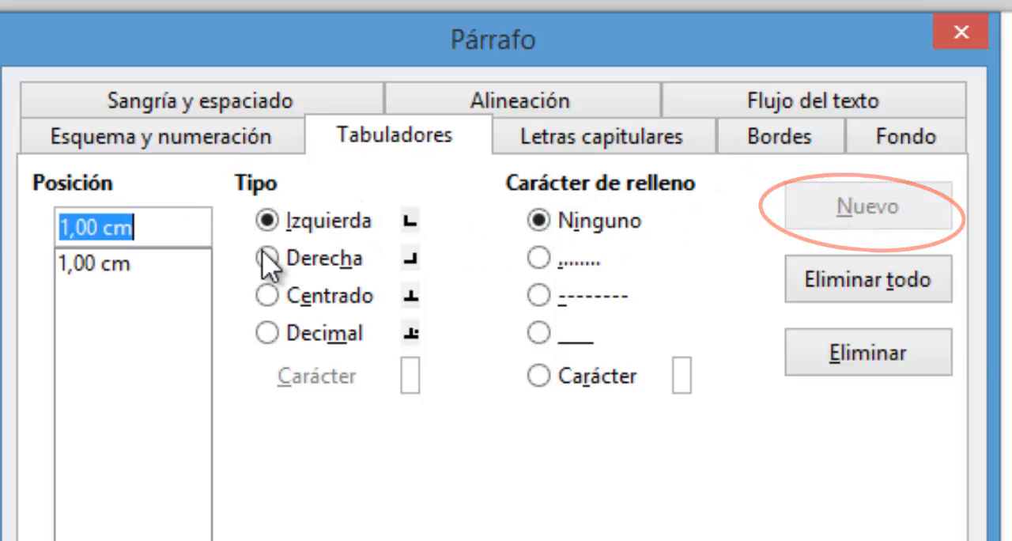
- Add a right-aligned tab stop at 7 cm with the dashed fill character
type("7")
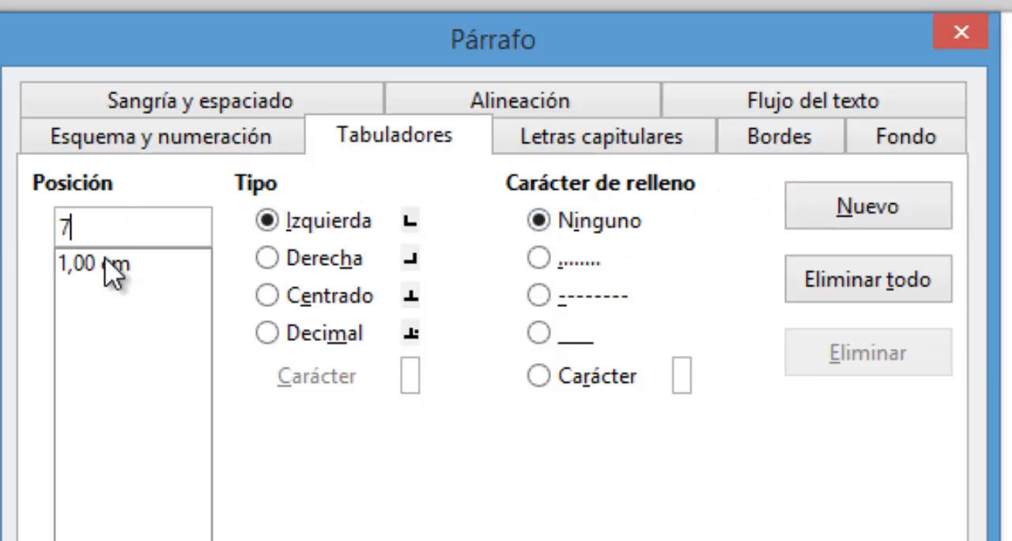
left_click(347, 269)
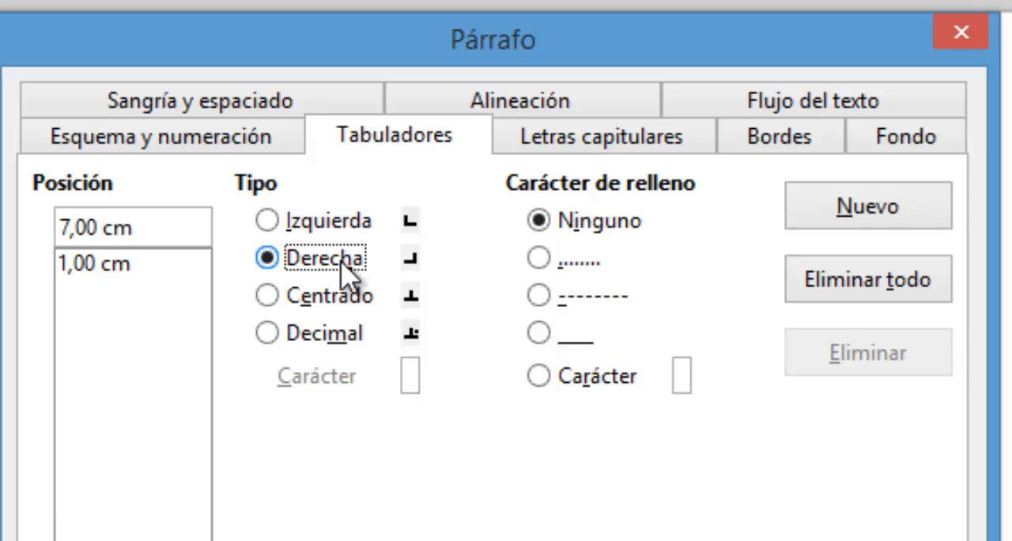
left_click(589, 298)
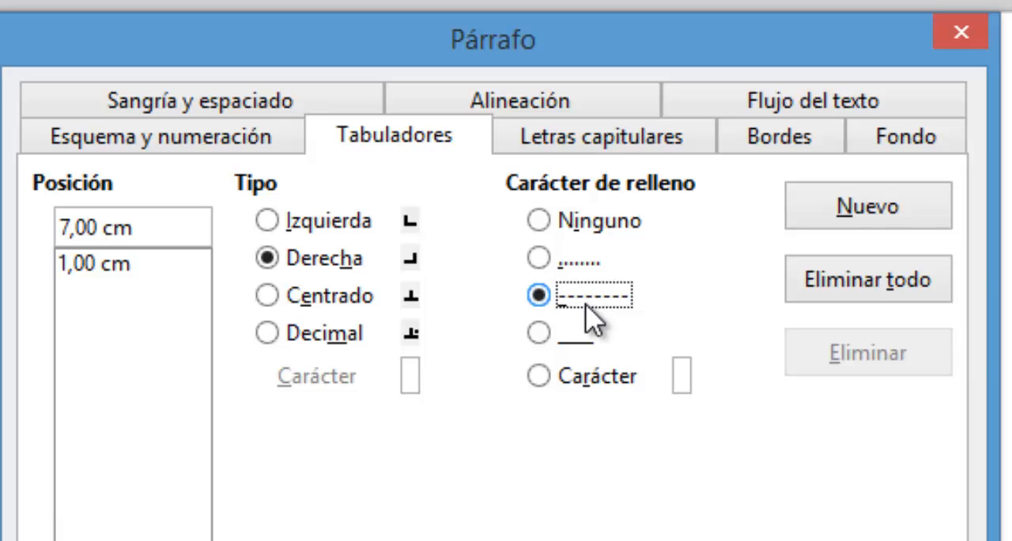
left_click(874, 210)
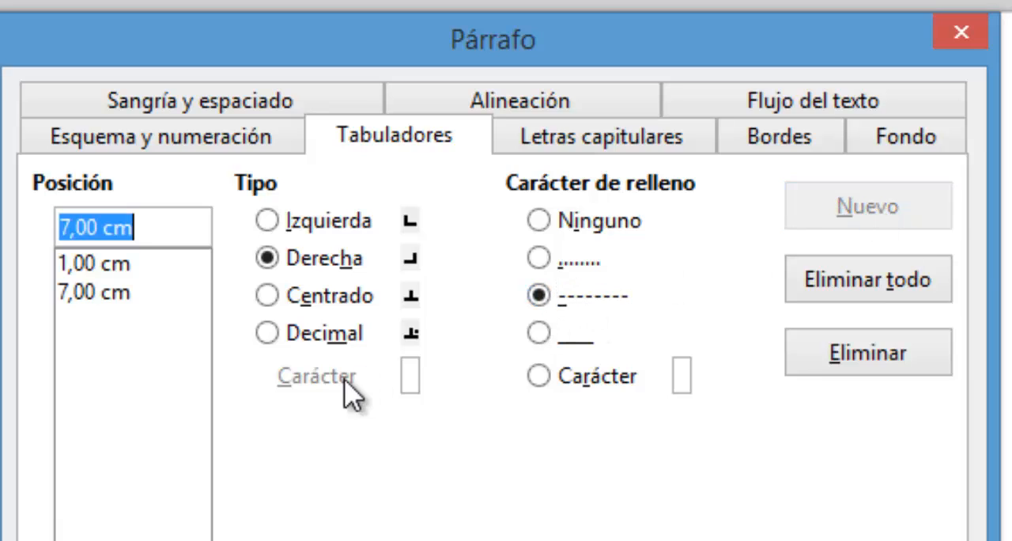
- Add a right-aligned tab stop at 12 cm with the dotted fill character
type("12")
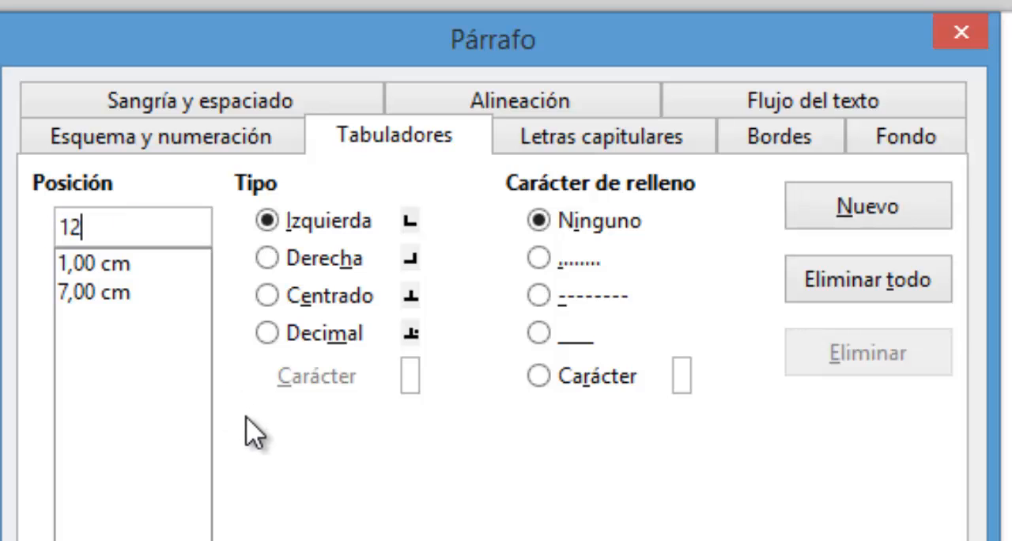
left_click(340, 263)
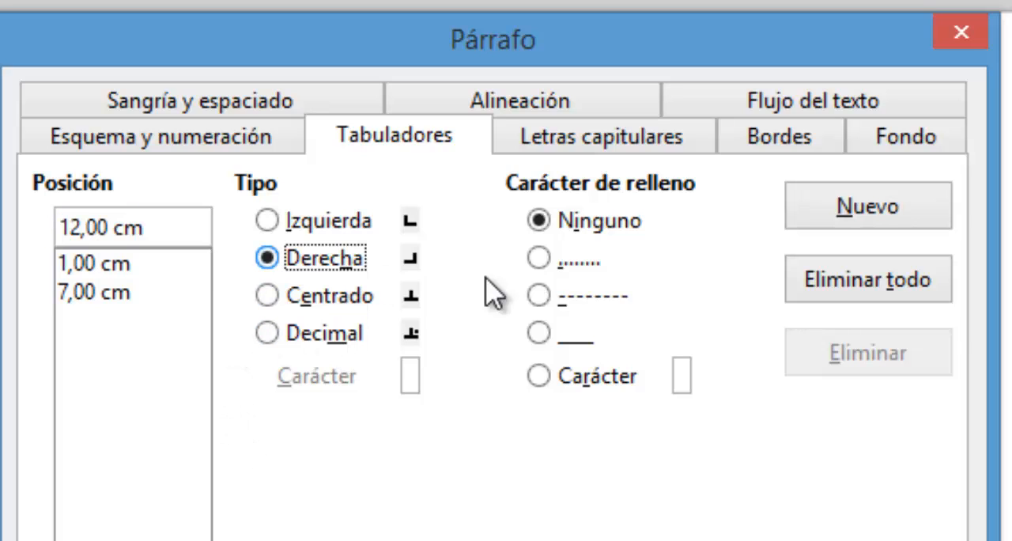
left_click(571, 265)
key("alt+n")
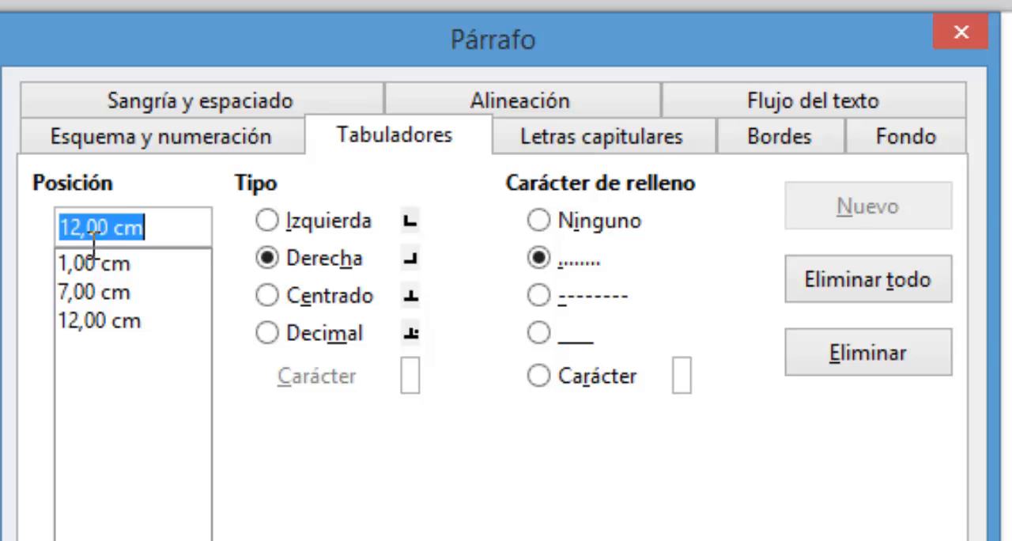
- Add a decimal tab stop at 15 cm with the underscore fill character and apply the tab settings
type("1")
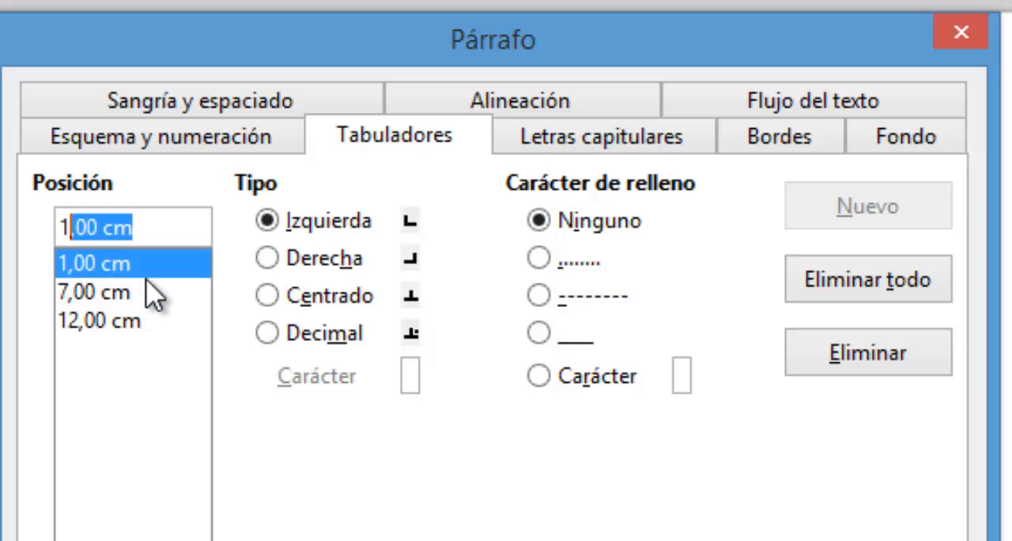
type("5")
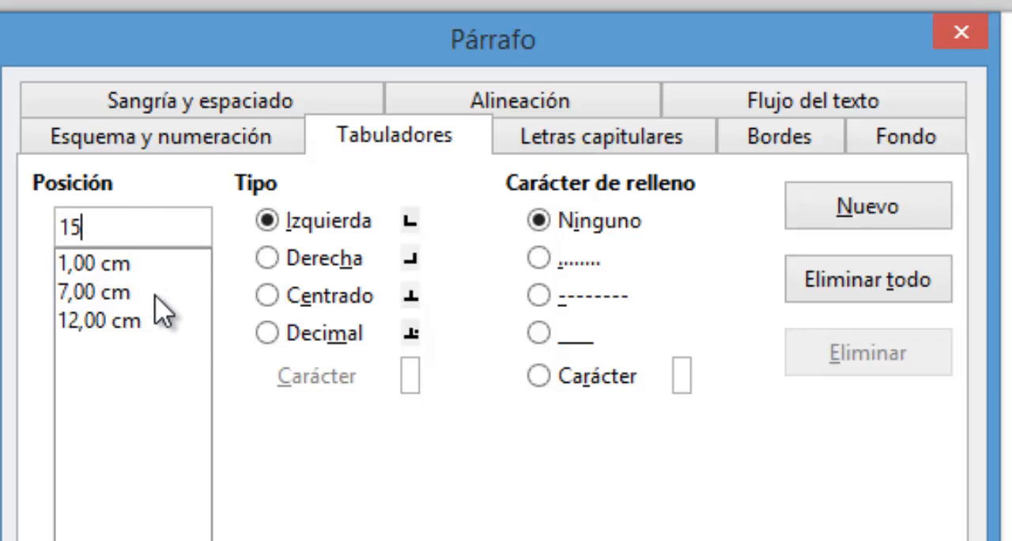
left_click(359, 348)
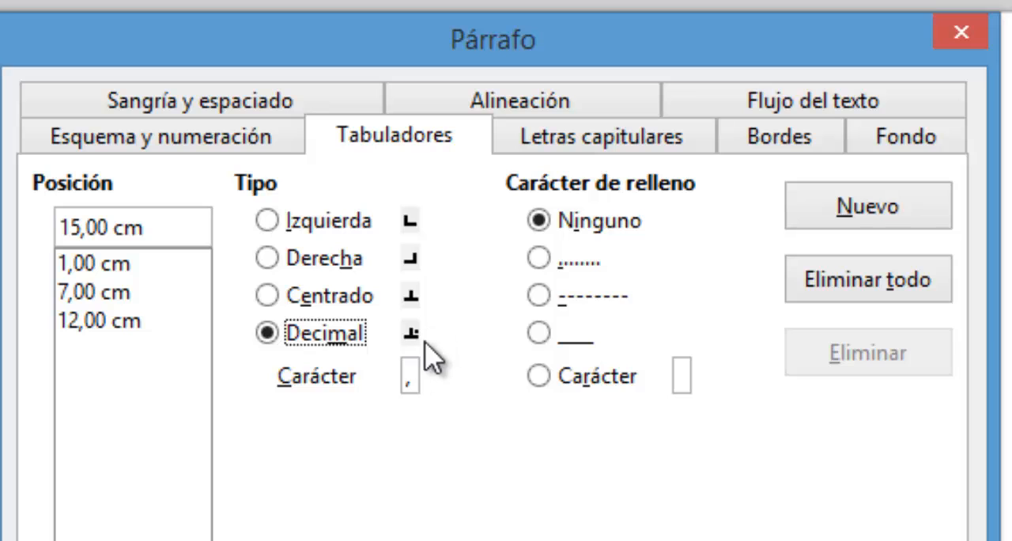
left_click(538, 334)
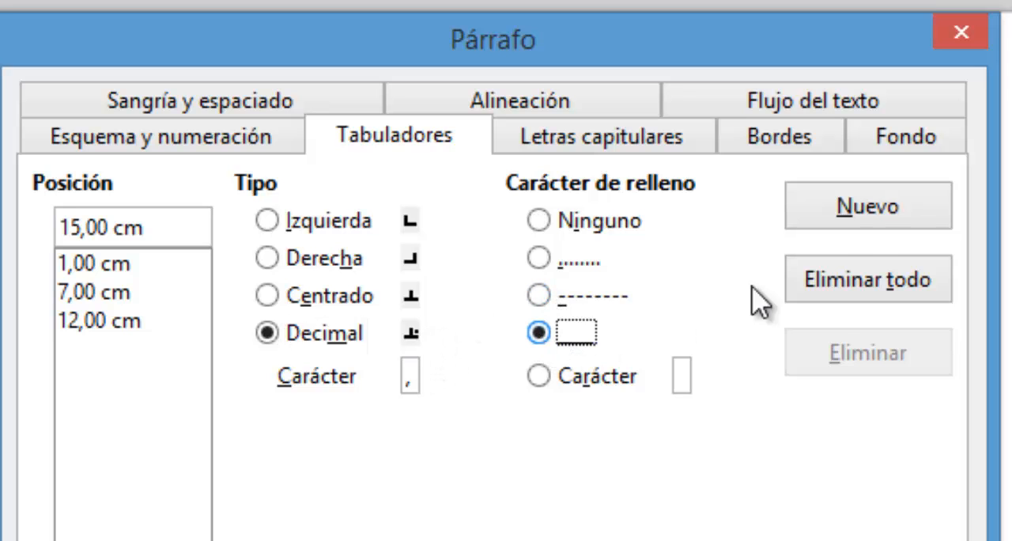
left_click(791, 221)
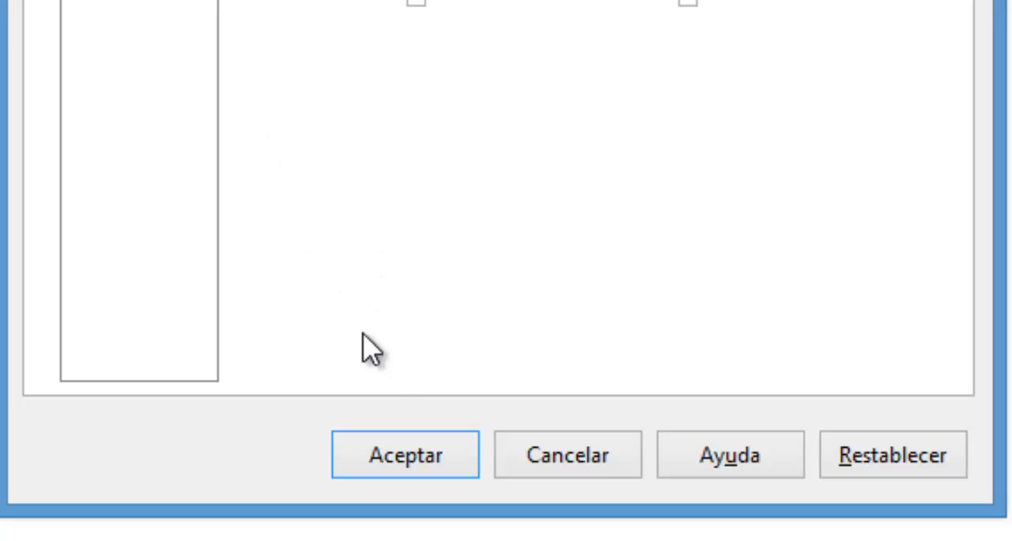
left_click(413, 454)
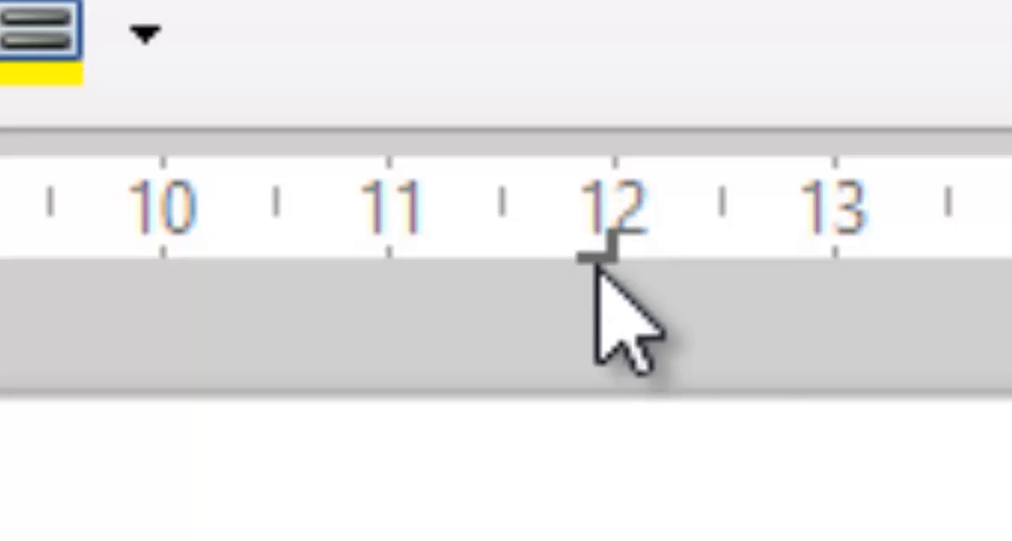
- Reopen the paragraph's tab stop settings, change the 7 cm tab stop to centred and apply it
left_click(154, 11)
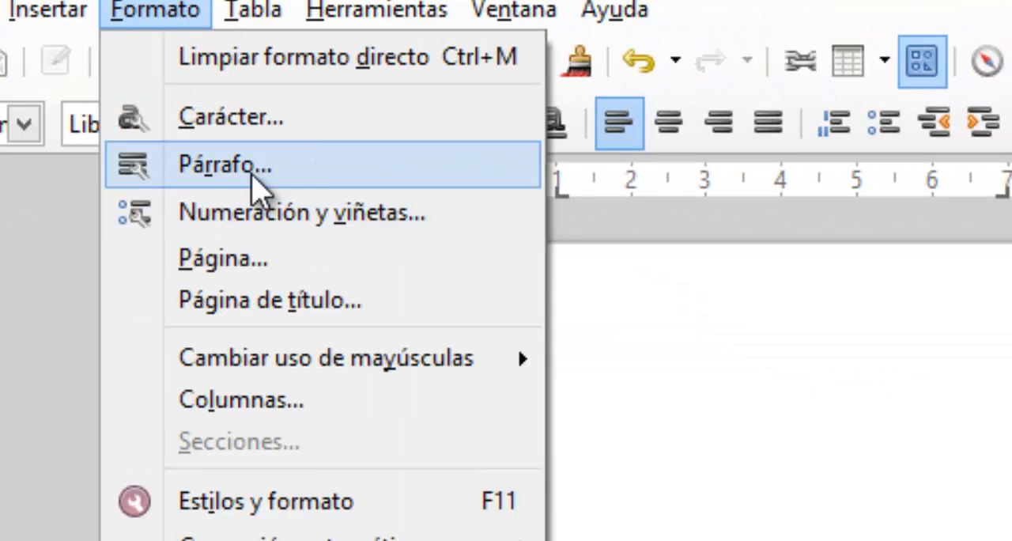
left_click(255, 184)
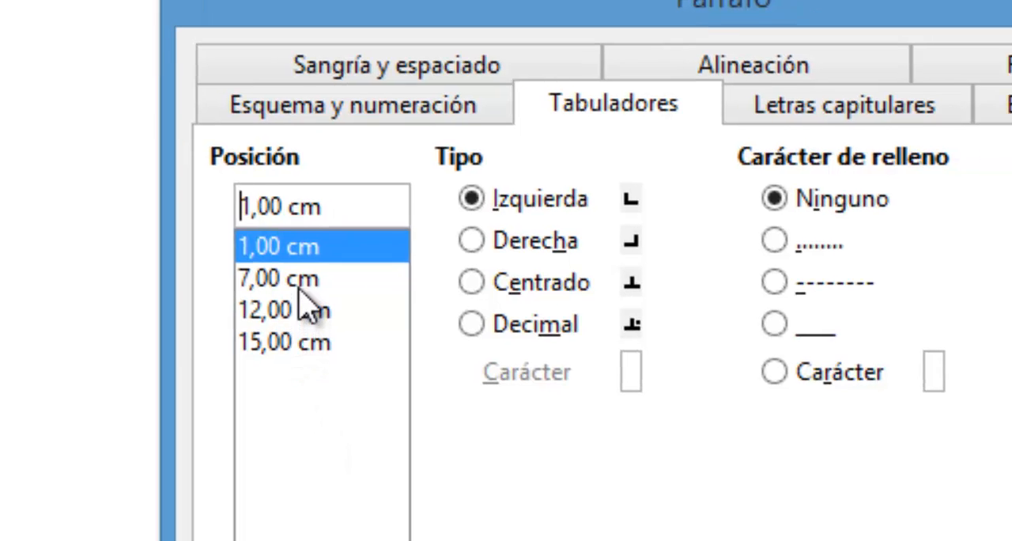
left_click(279, 278)
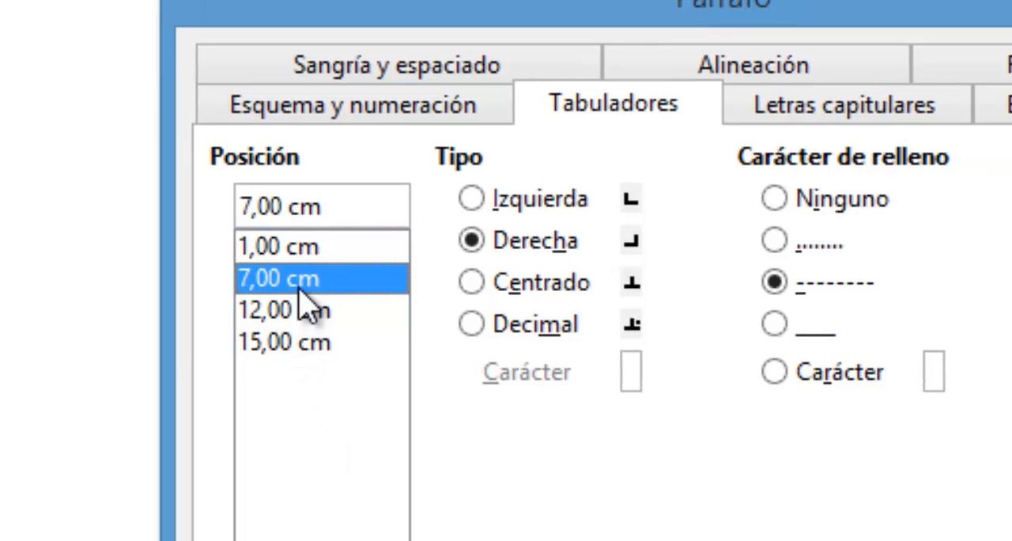
left_click(556, 286)
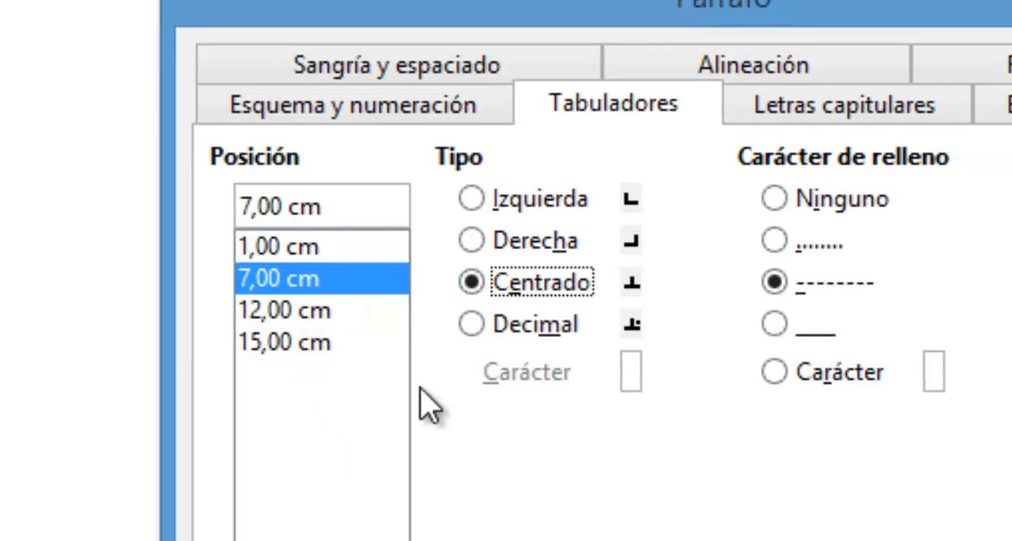
left_click(272, 311)
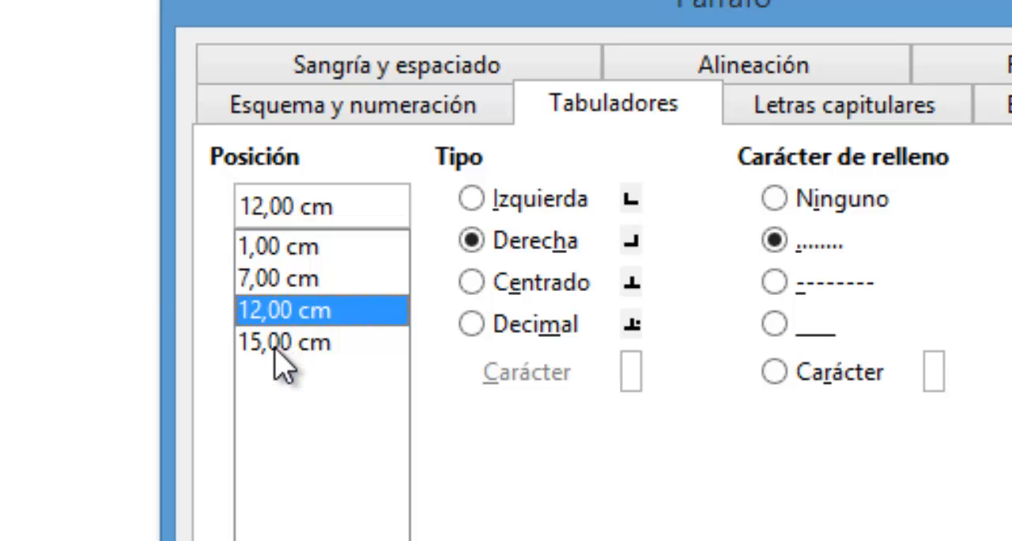
left_click(276, 344)
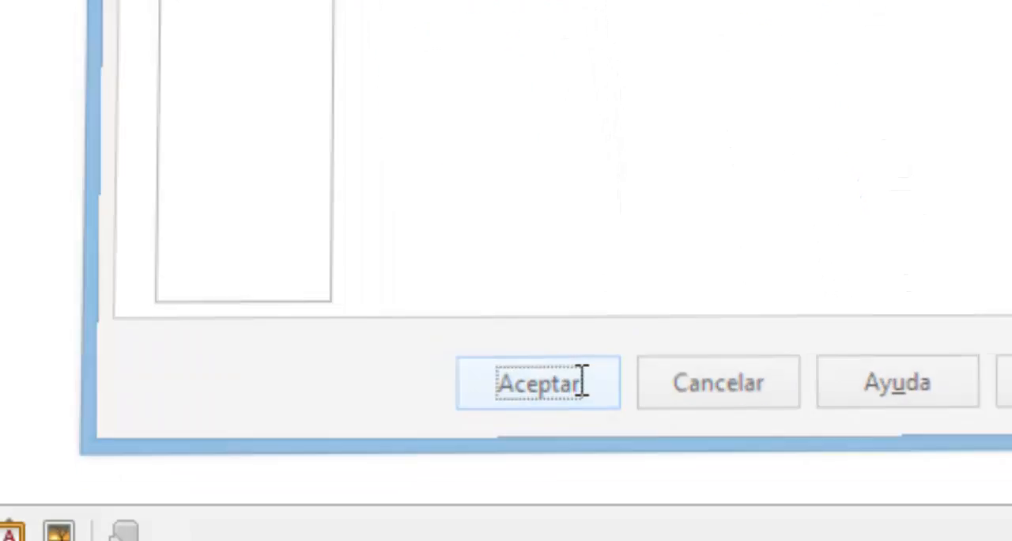
left_click(600, 476)
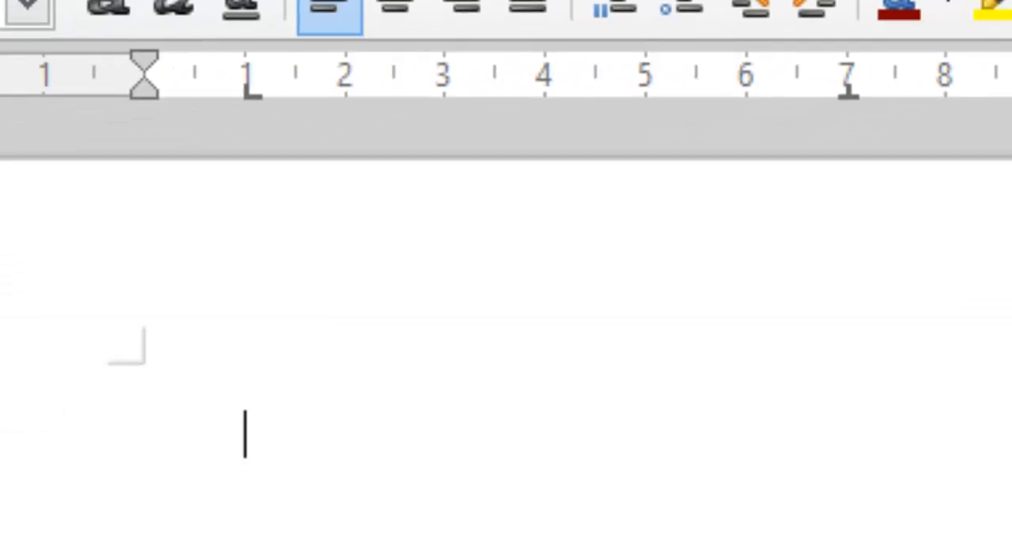
left_click(77, 1)
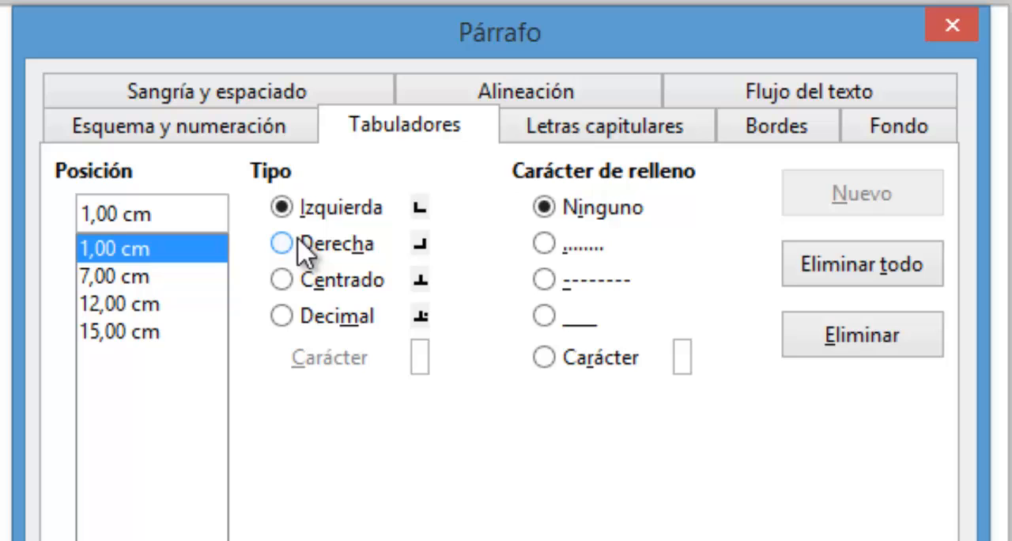
left_click(103, 276)
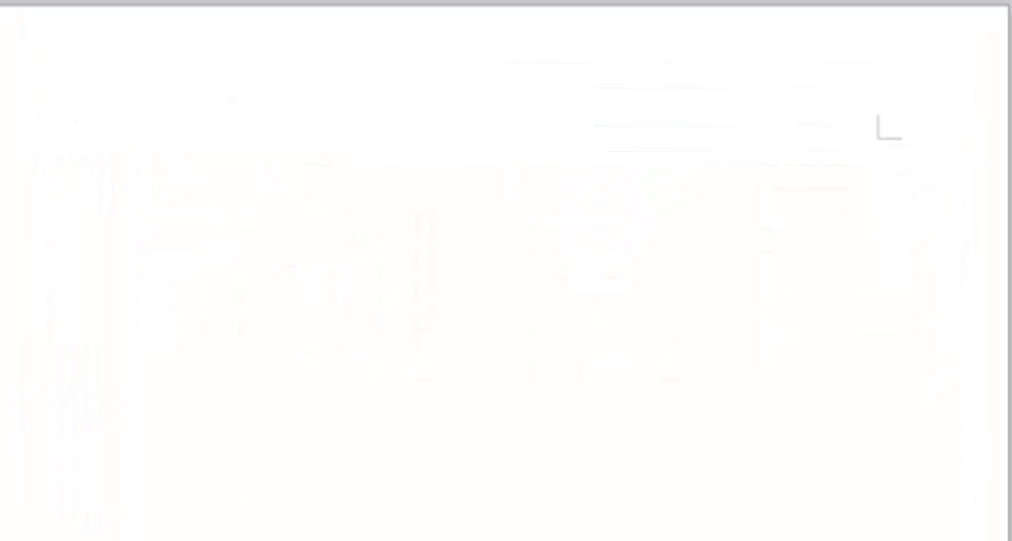
key("BackSpace")
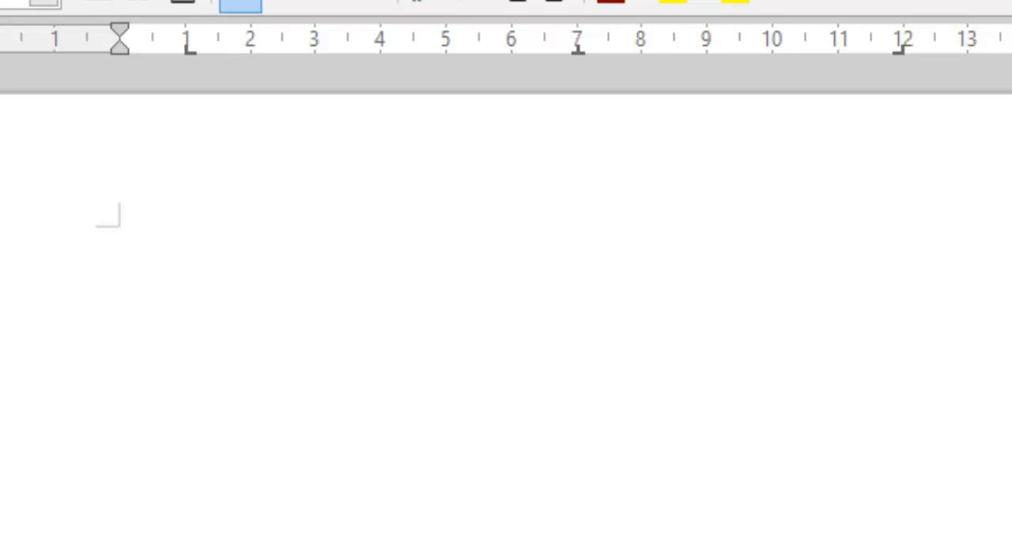
- Enter the tabbed heading row AUTOR, OBRA, EDITORIAL, PRECIO and start a new line
type("AUTOR")
key("Tab")
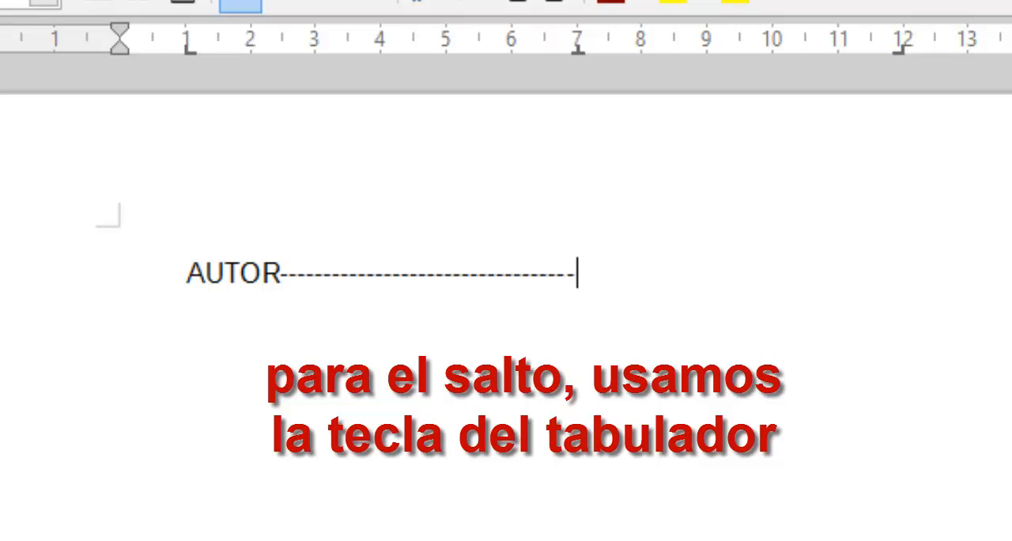
type("OBRA")
key("Tab")
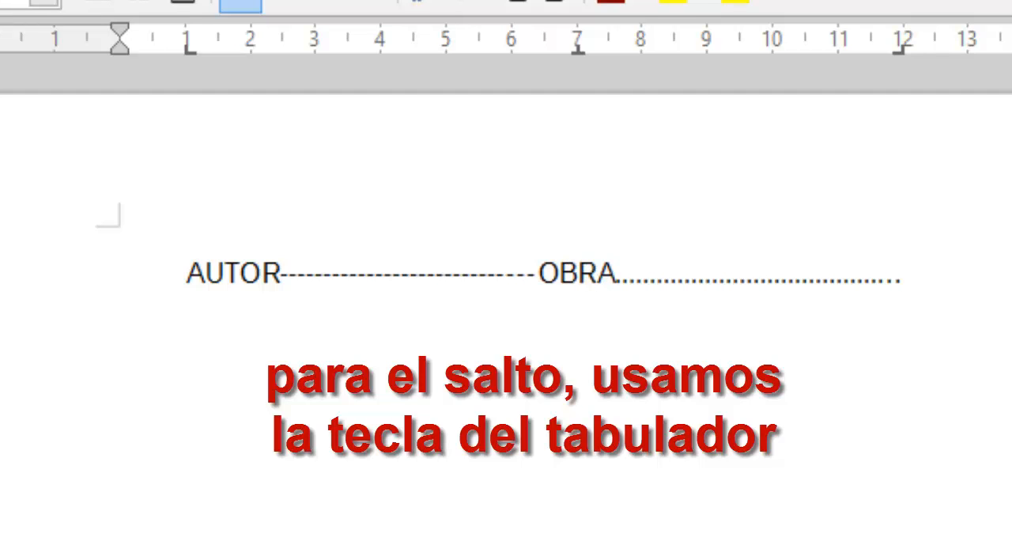
type("EDITO")
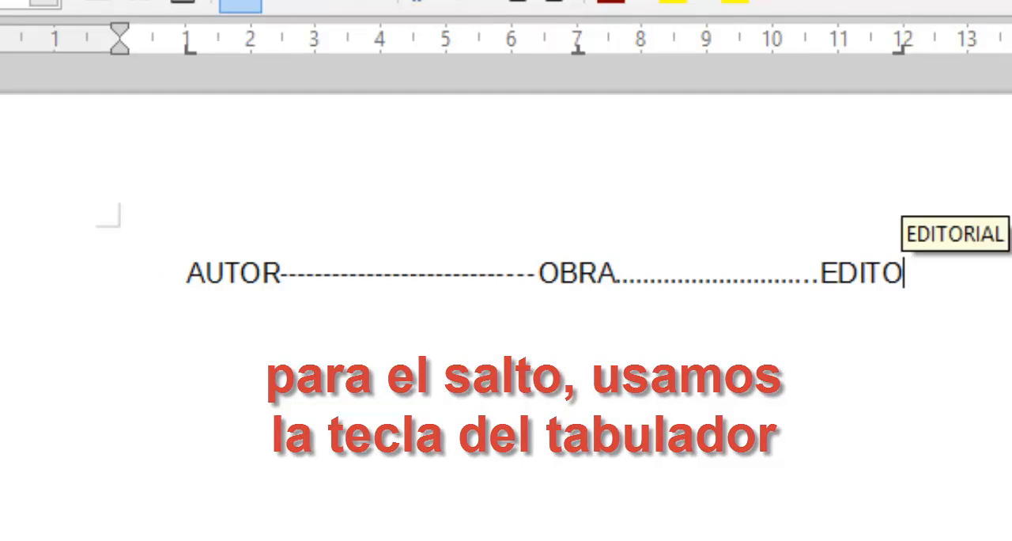
type("RIAL")
key("Tab")
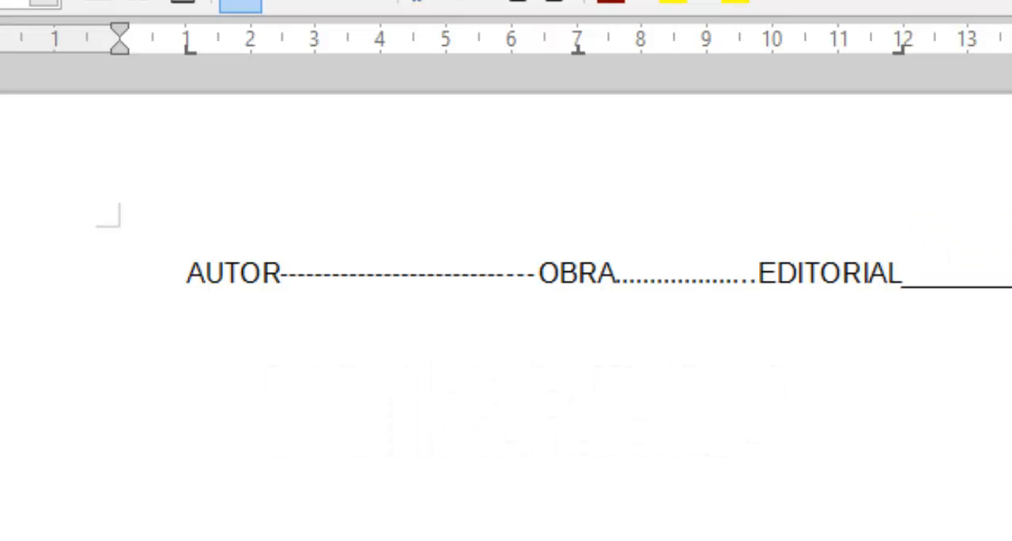
type("PRECIO")
key("Return")
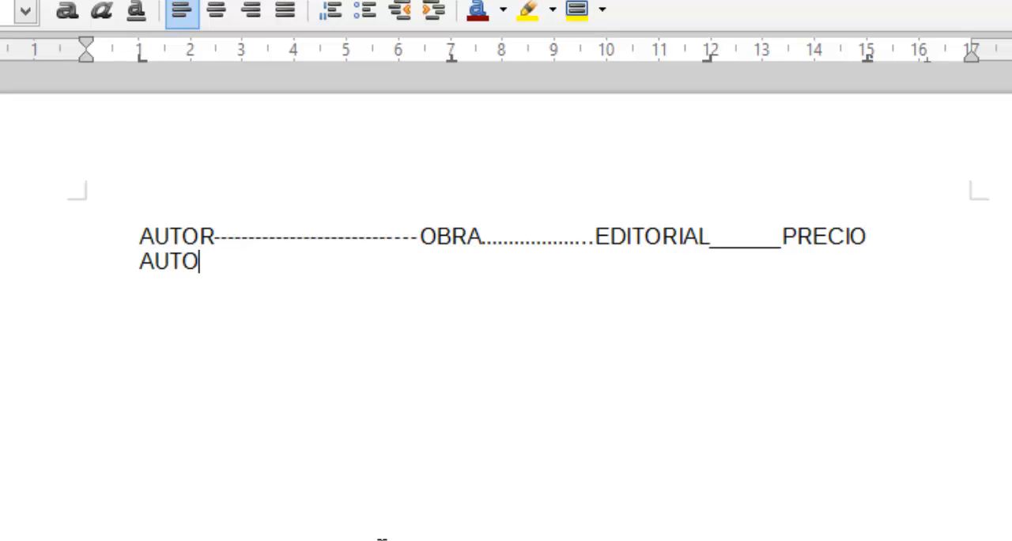
- Enter the first tabbed data row: AUTOR1, OBRADELAUTOR, NUESTRA and the price 10,30
type("AUTOR1")
key("Tab")
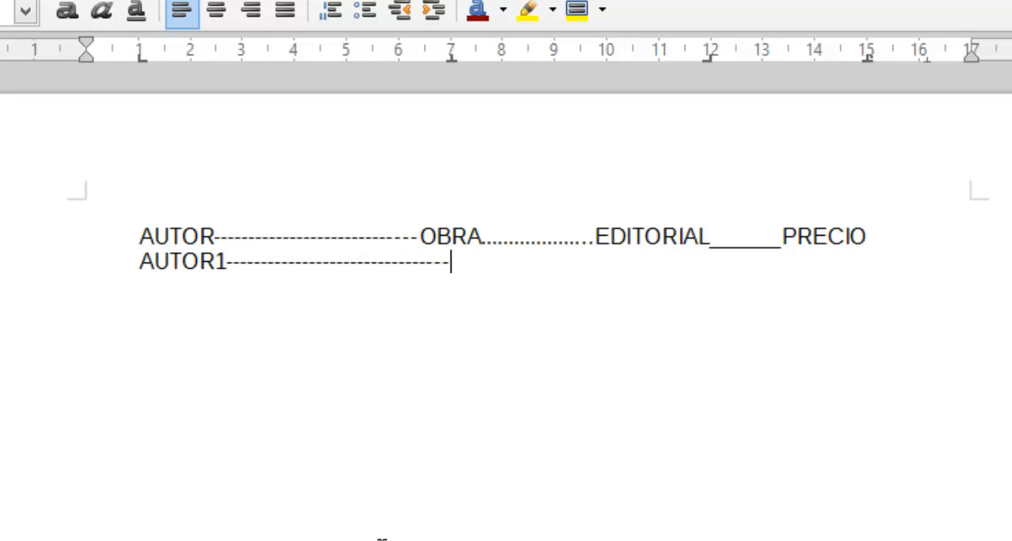
type("OBRADELAU")
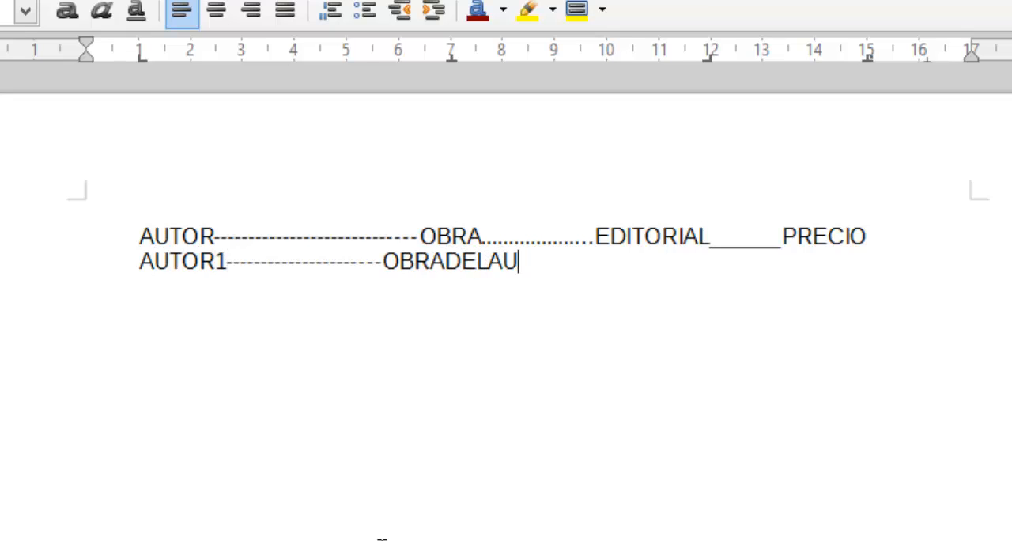
type("TOR")
key("Tab")
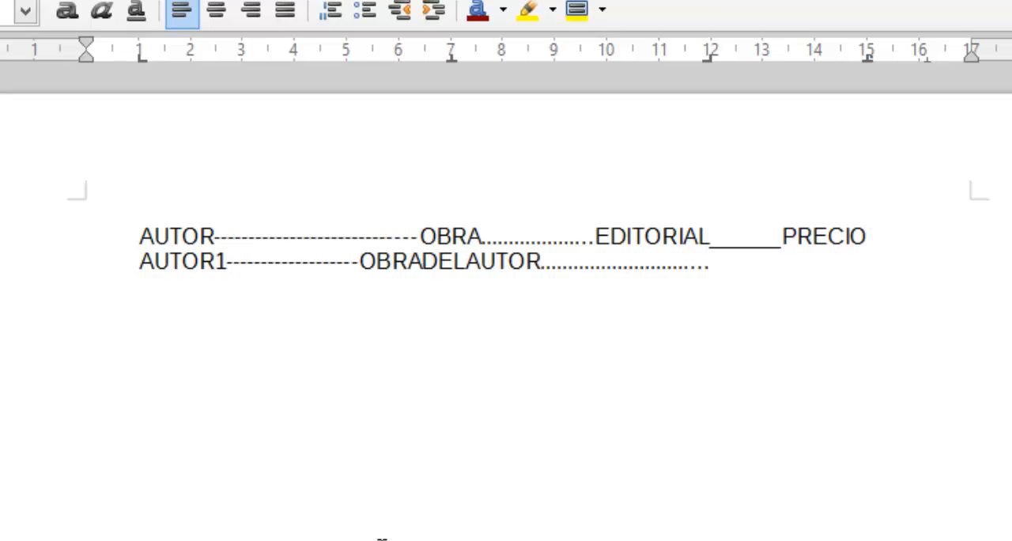
type("NUESTRA")
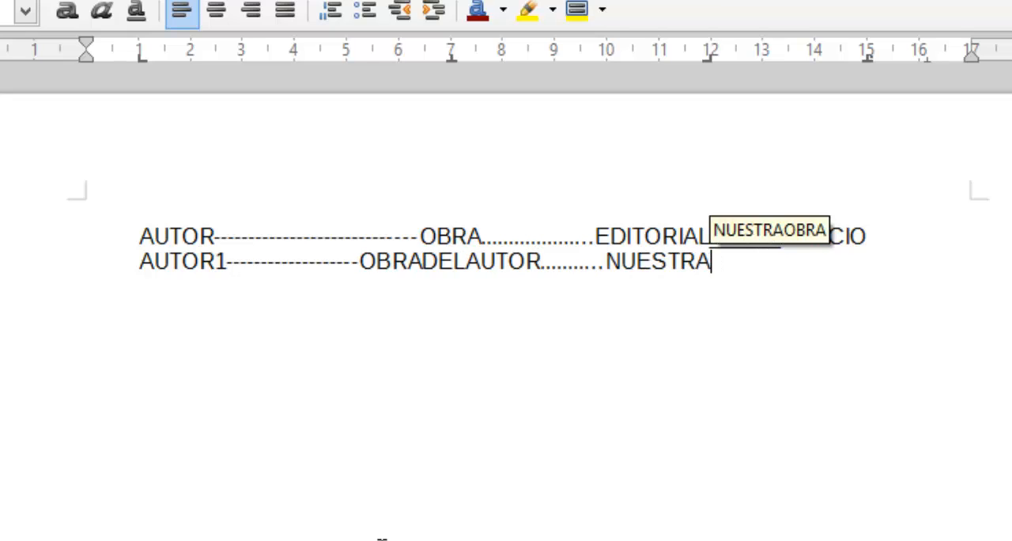
key("Tab")
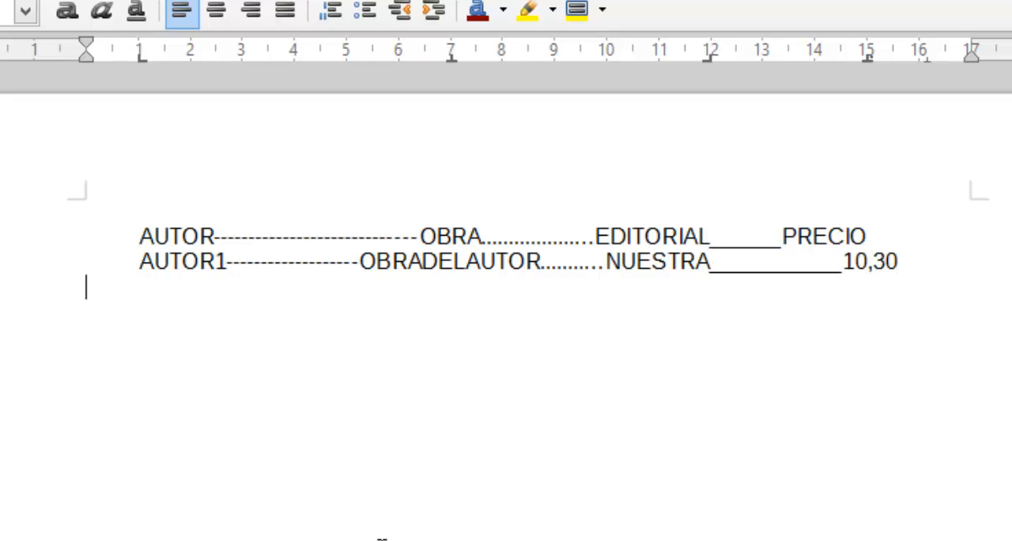
- Enter the second tabbed data row: AUTOR2COMPLETO, NUESTO, SEIX and the price 5
type("R2COMPLETO")
key("Tab")
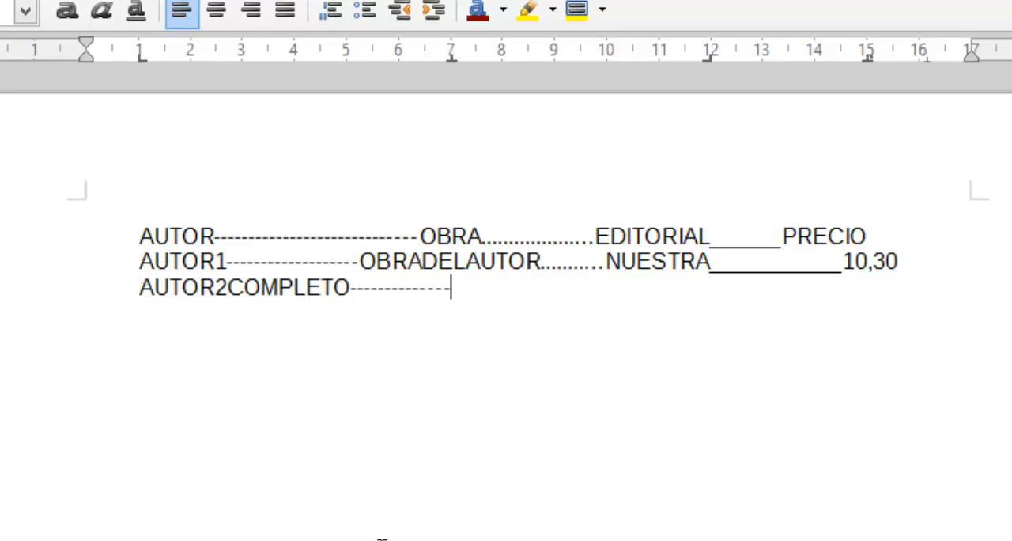
type("NUESTO")
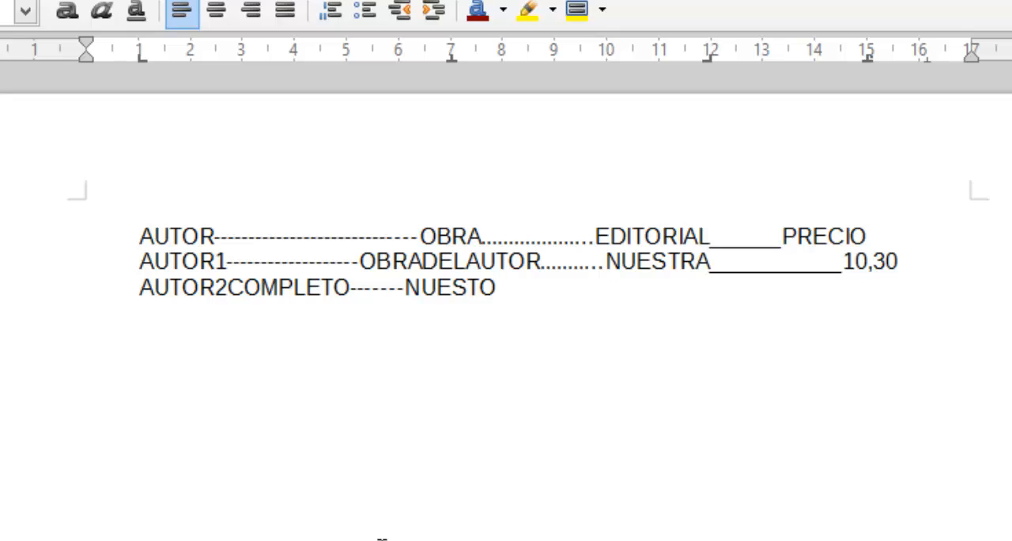
key("Tab")
type("SEIX")
key("Tab")
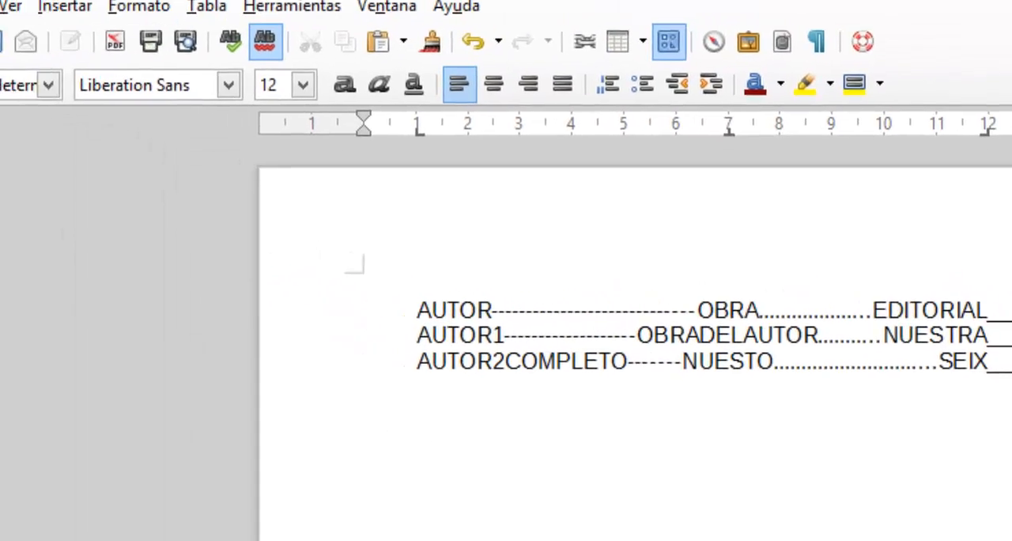
- Save the tabbed list on the desktop as an ODF text document named PRACTICA2_2_WITER
left_click(55, 48)
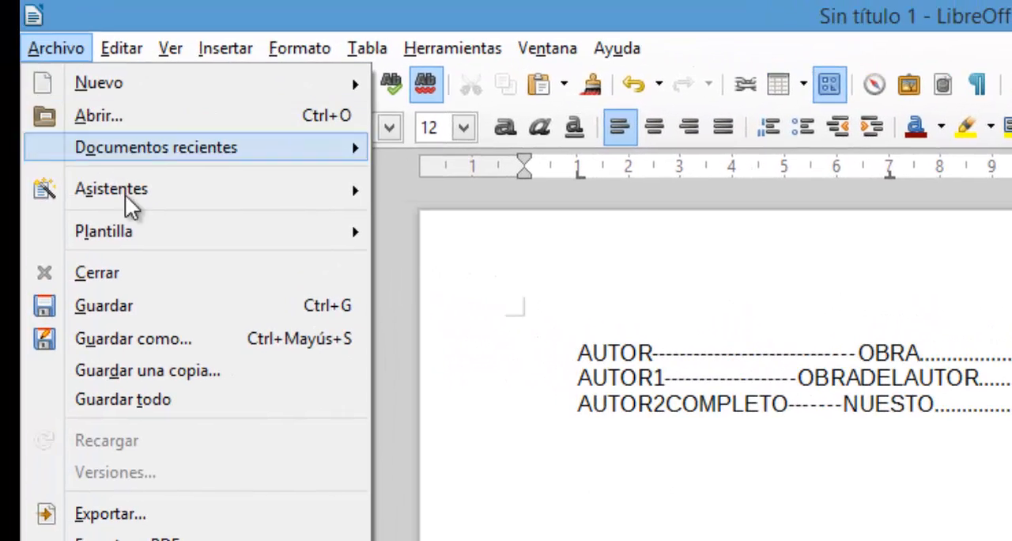
left_click(160, 337)
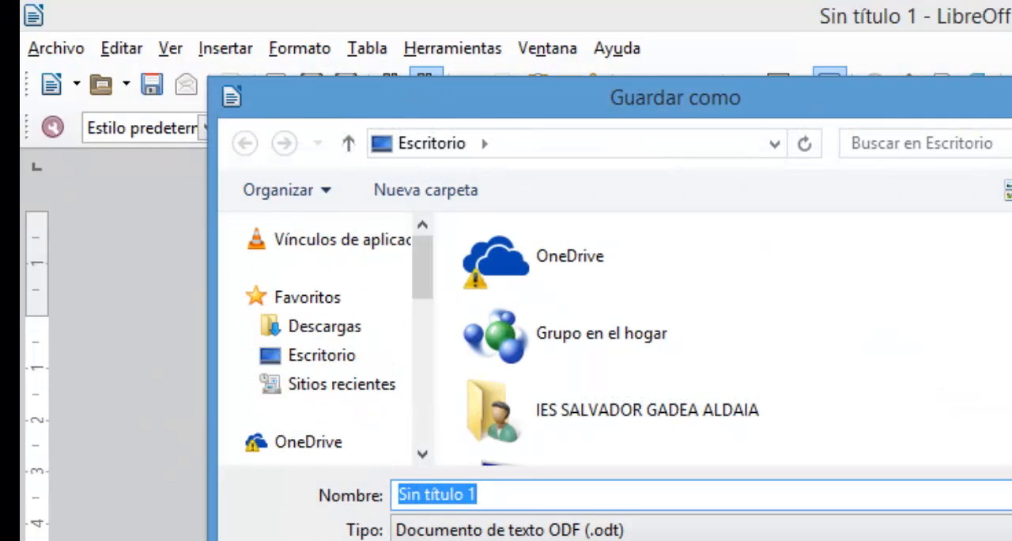
type("PR")
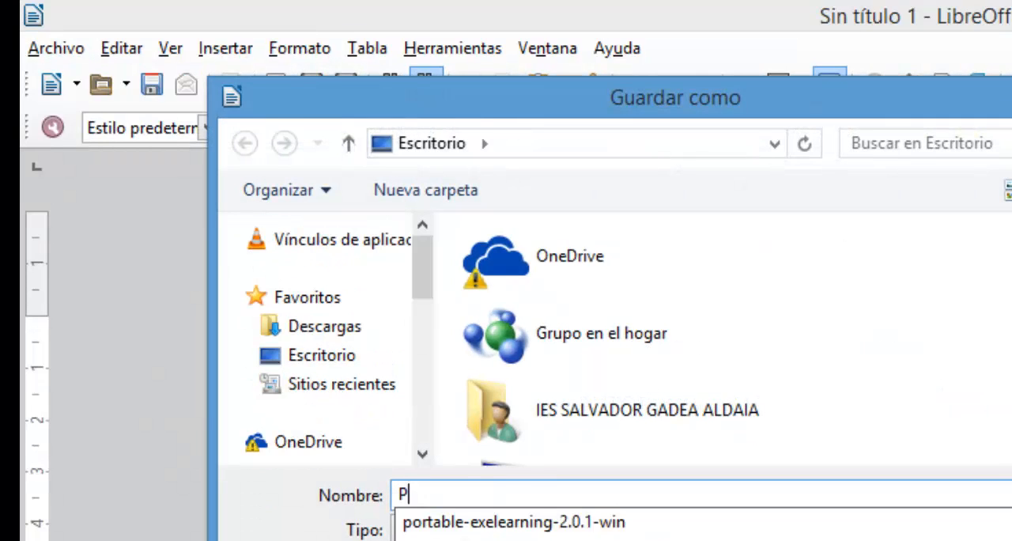
type("CTICA")
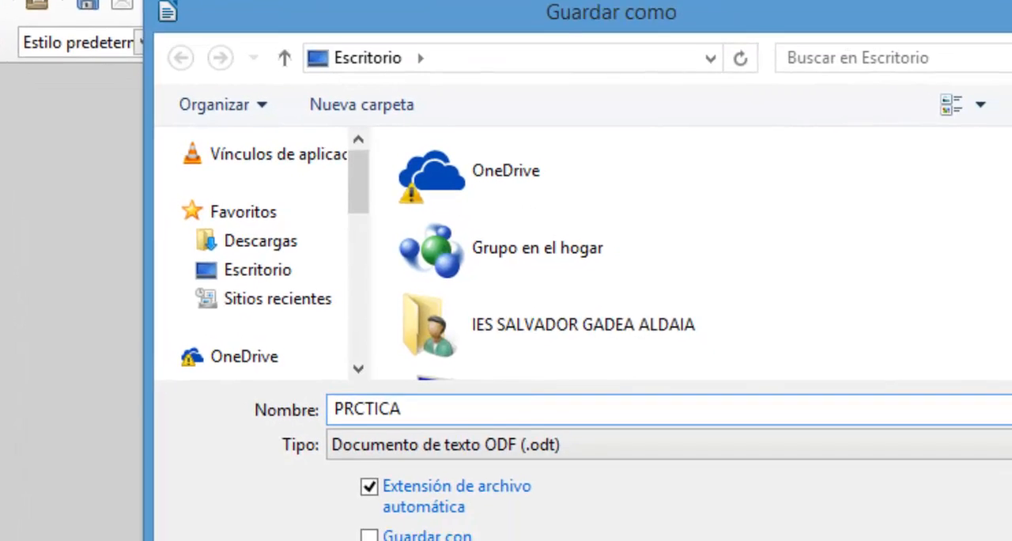
key("BackSpace")
key("BackSpace")
key("BackSpace")
type("AC")
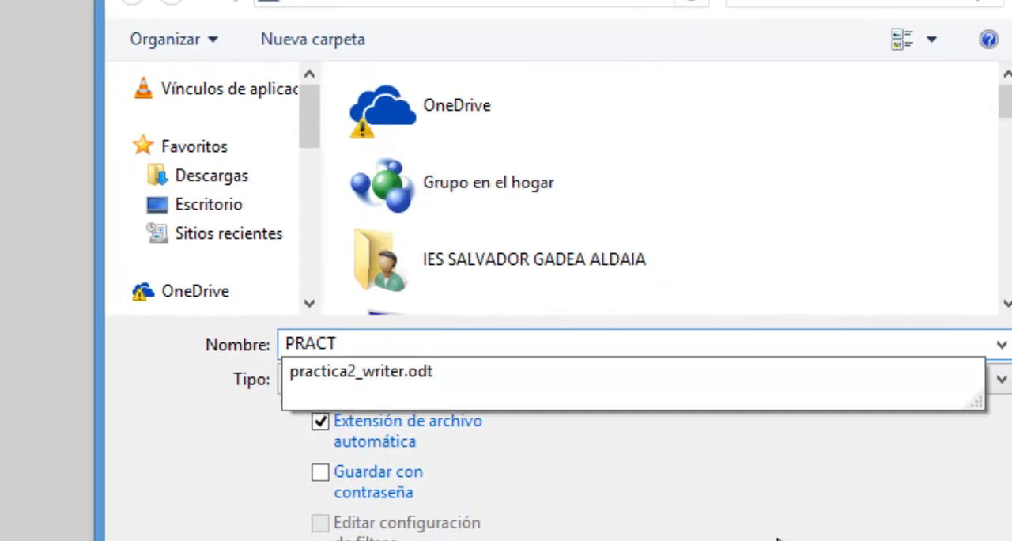
type("TICA2_2")
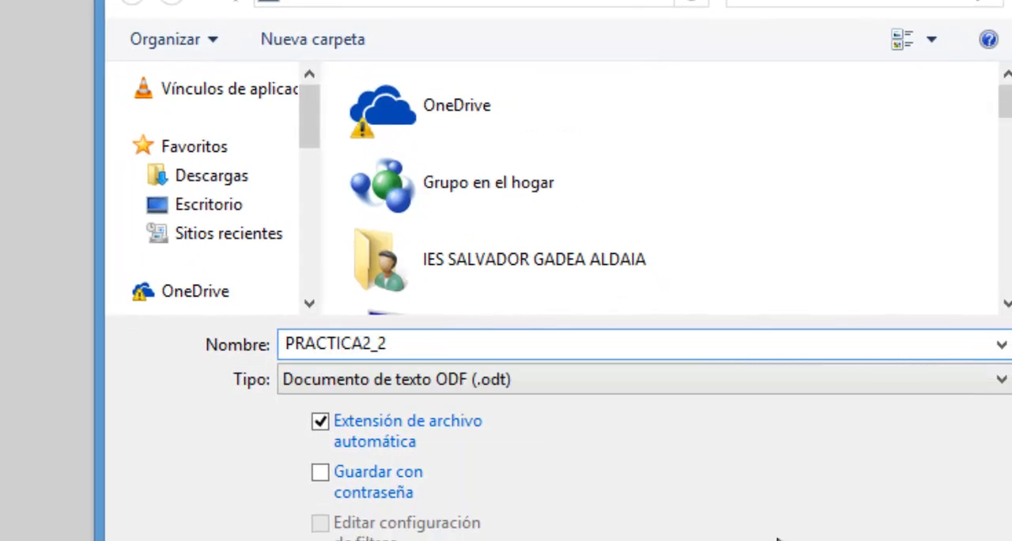
type("_WITER")
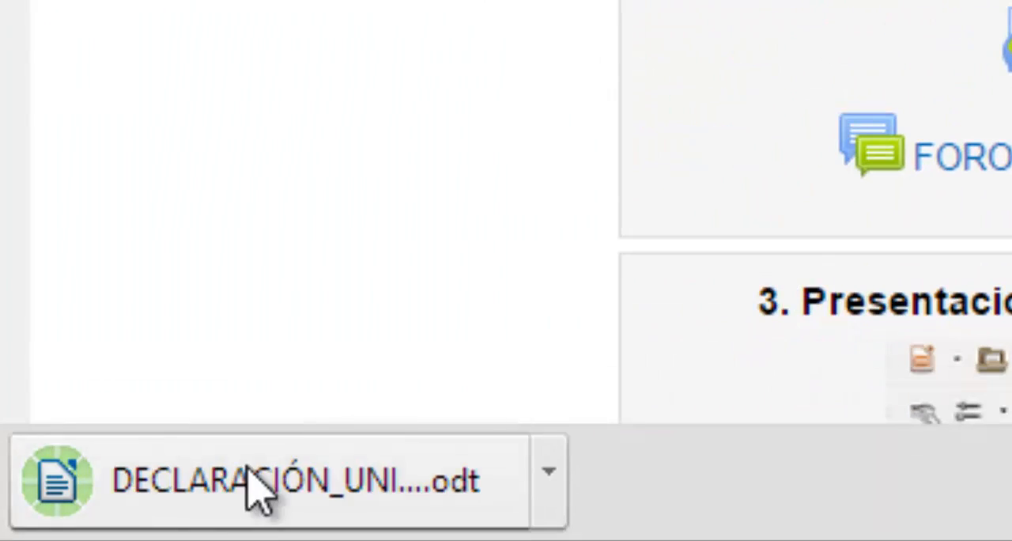
- Open the Declaración Universal Derechos Humanos (odt) document from the course page's practice resources in Writer
left_click(255, 490)
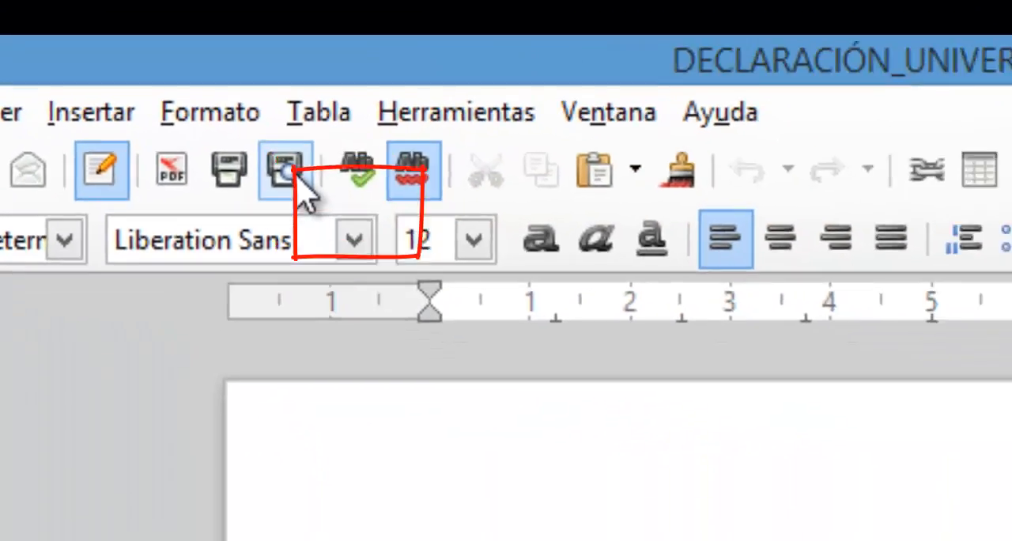
- Examine all the declaration's pages in the page preview, return to the first page and close the preview
left_click(299, 177)
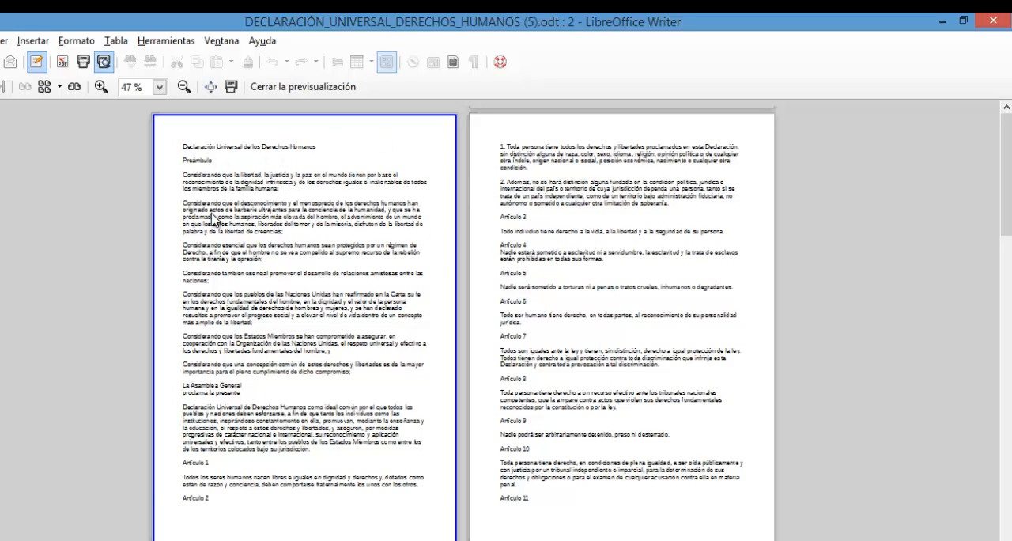
scroll(499, 333, "down", 1)
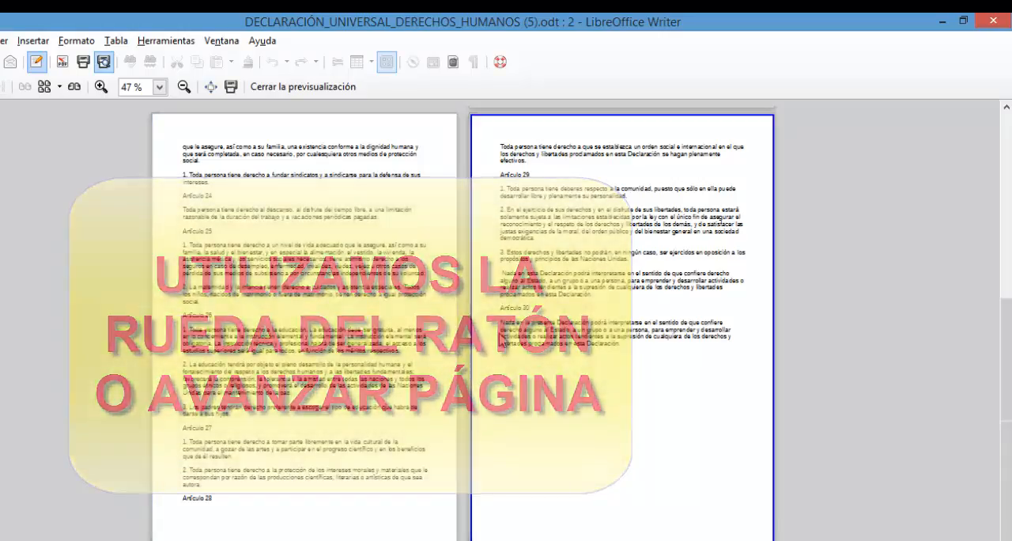
scroll(500, 334, "up", 5)
scroll(500, 334, "down", 5)
scroll(500, 334, "up", 4)
scroll(500, 333, "down", 4)
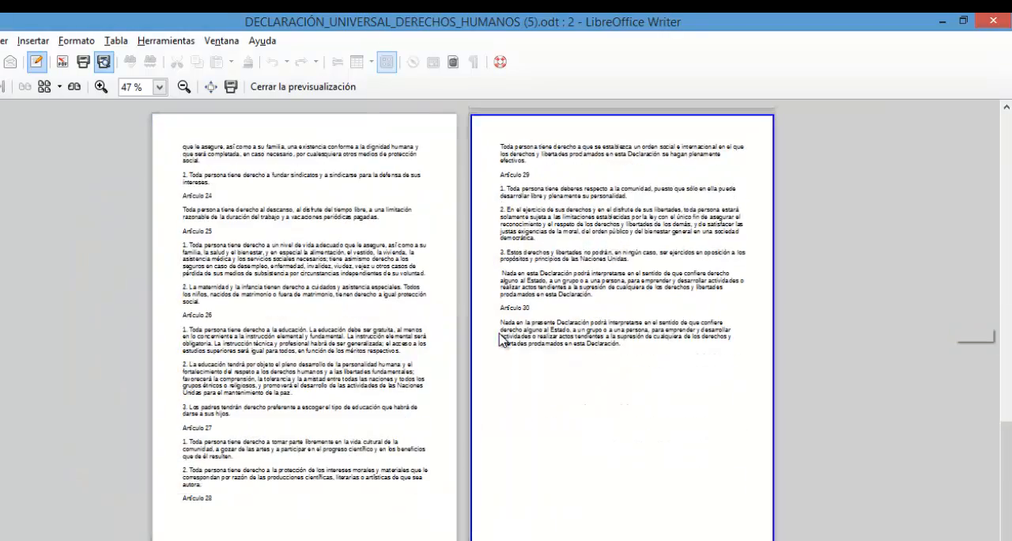
scroll(499, 334, "up", 5)
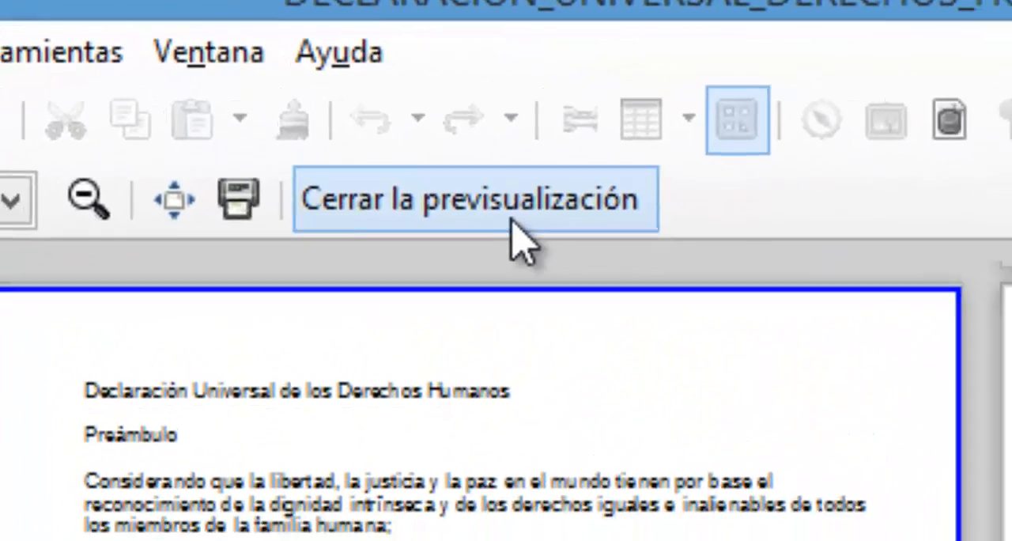
left_click(470, 190)
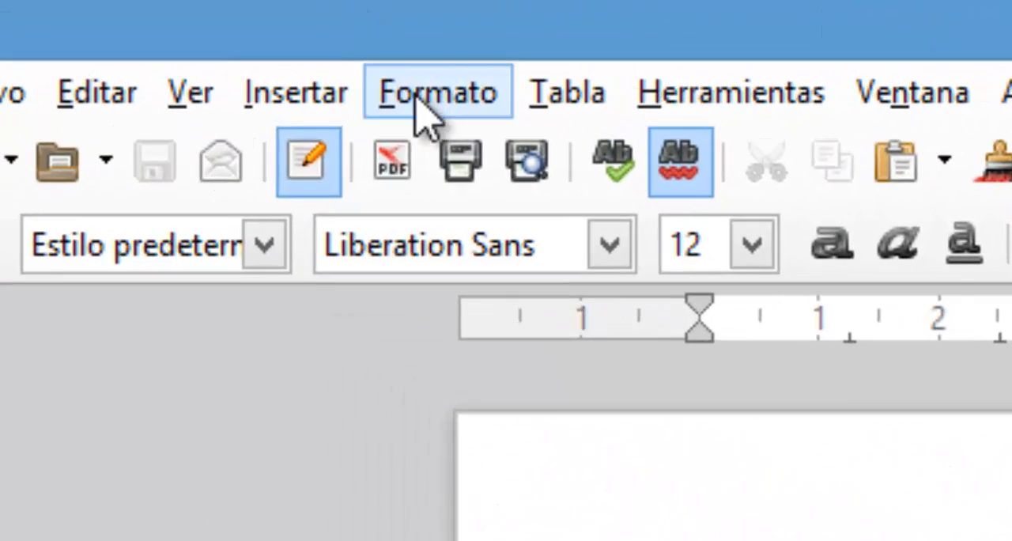
- Set the declaration's default page style to horizontal orientation with A4 paper format
left_click(67, 20)
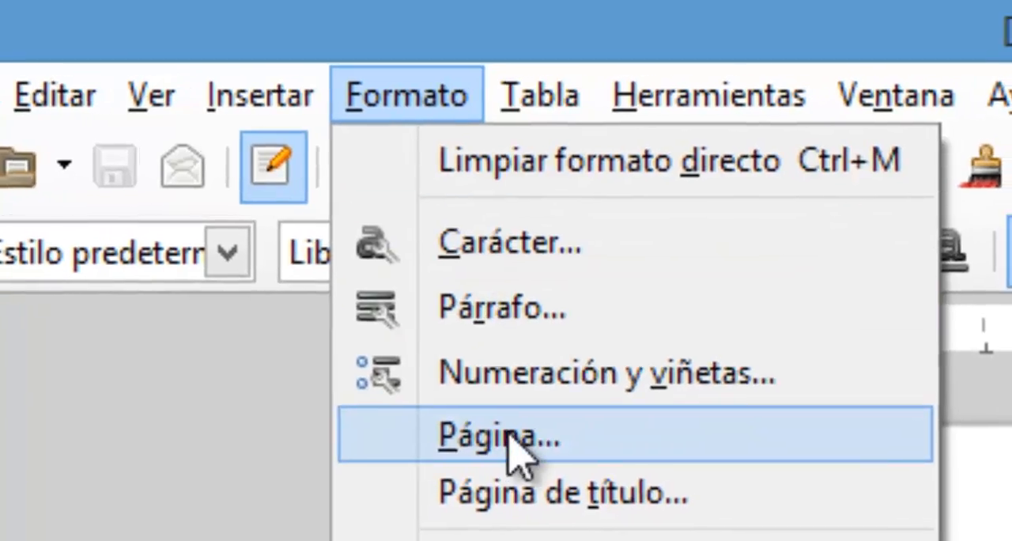
left_click(525, 428)
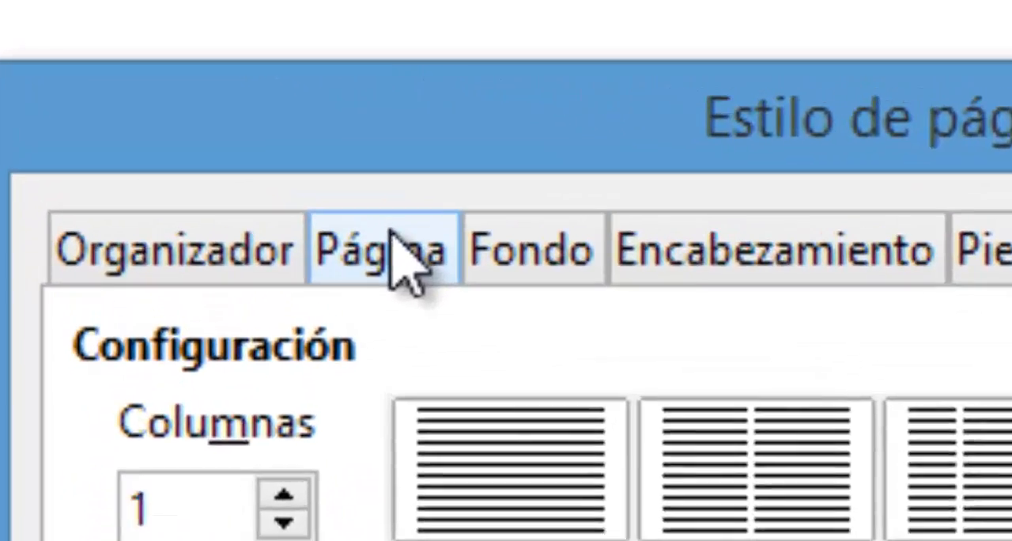
left_click(378, 234)
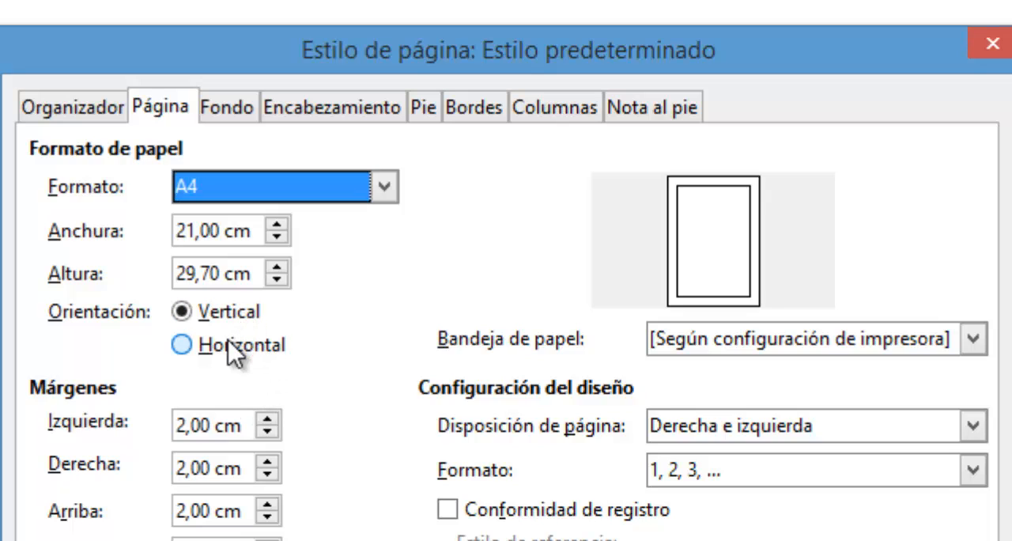
left_click(227, 340)
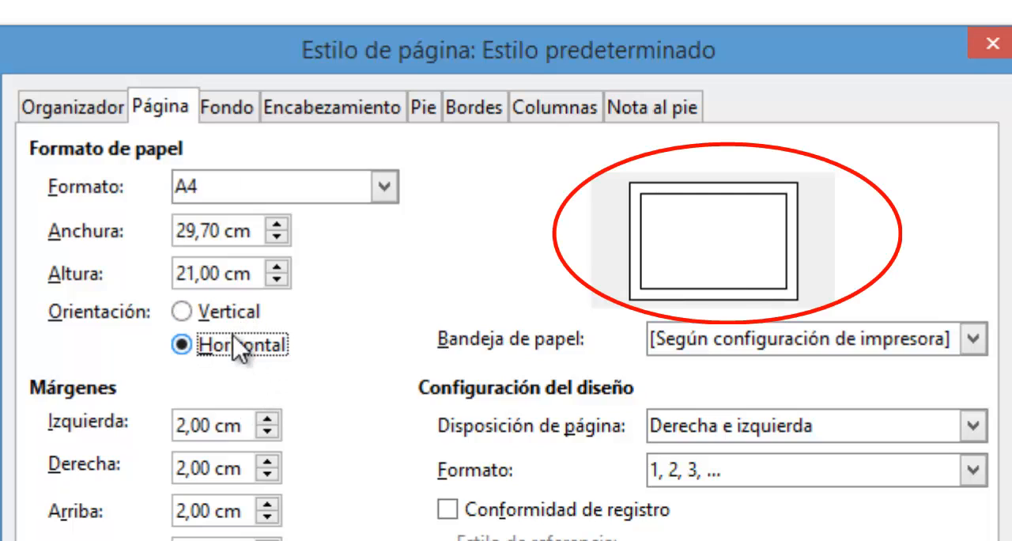
left_click(384, 190)
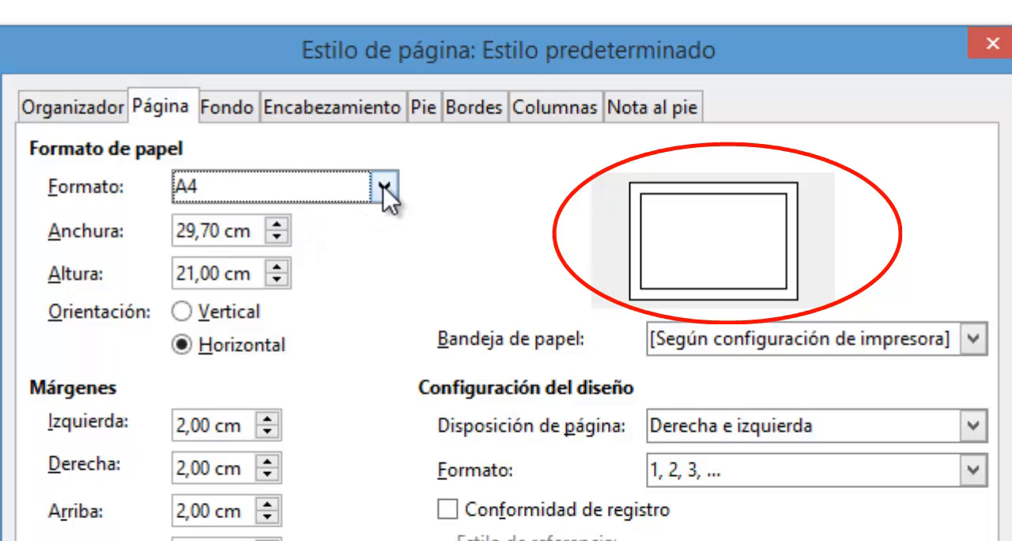
left_click_drag(384, 276, 384, 245)
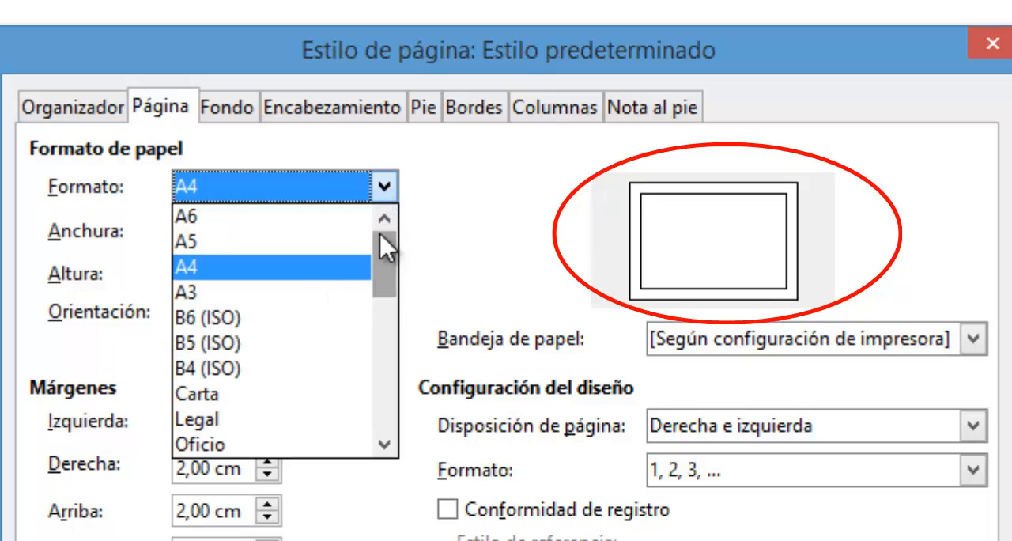
left_click(275, 270)
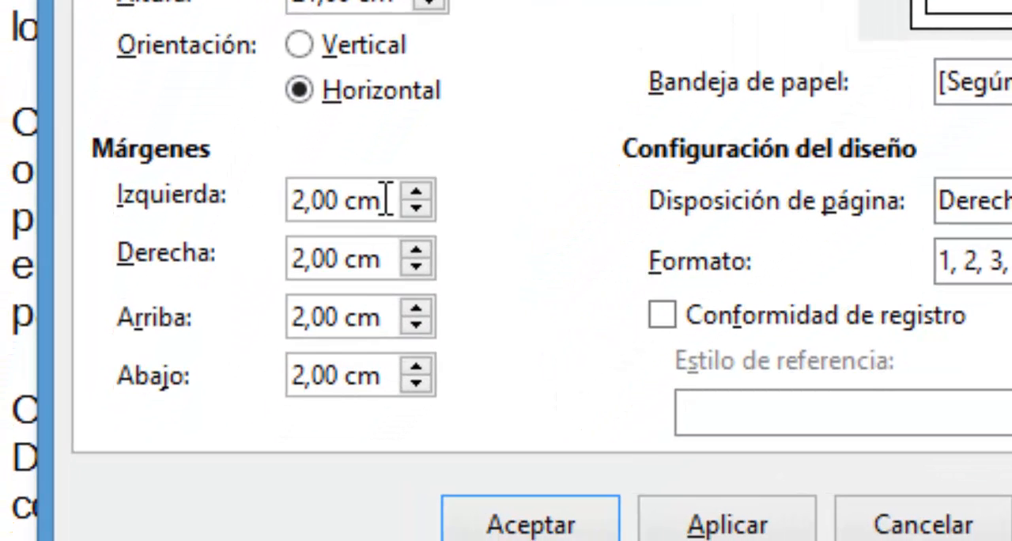
- Set the declaration's page margins to 3 cm on the left and 1 cm on the right
left_click_drag(393, 200, 135, 215)
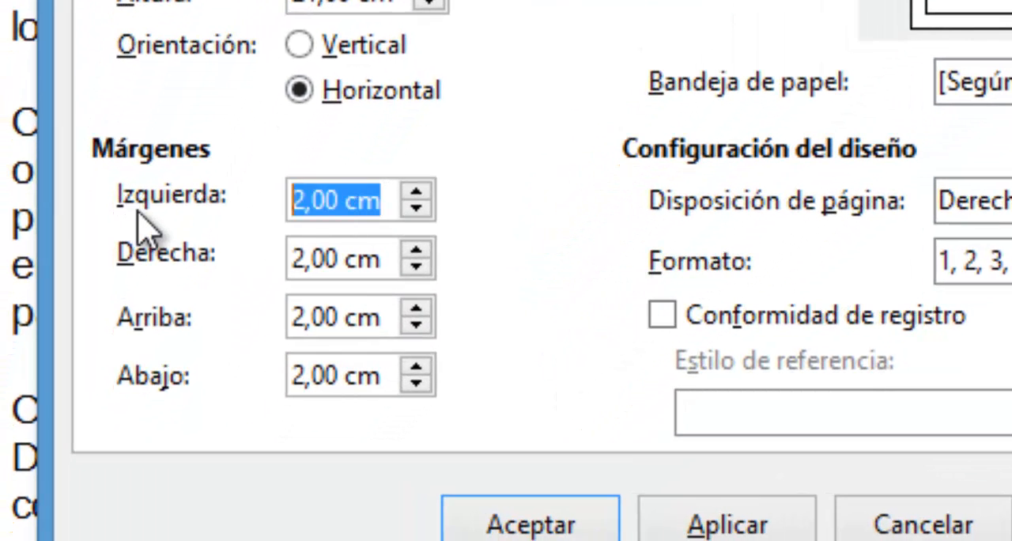
type("3")
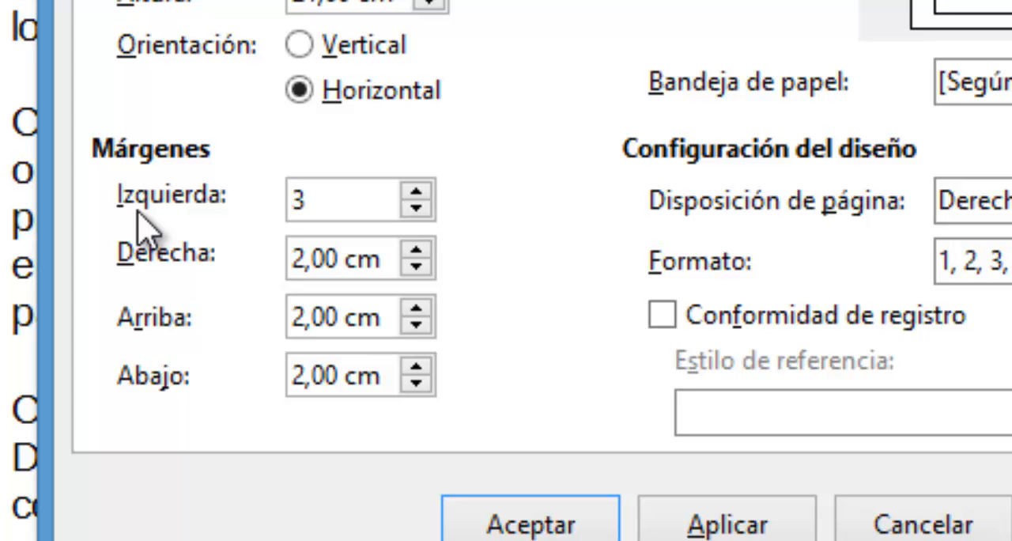
key("Tab")
type("1")
key("Tab")
key("Tab")
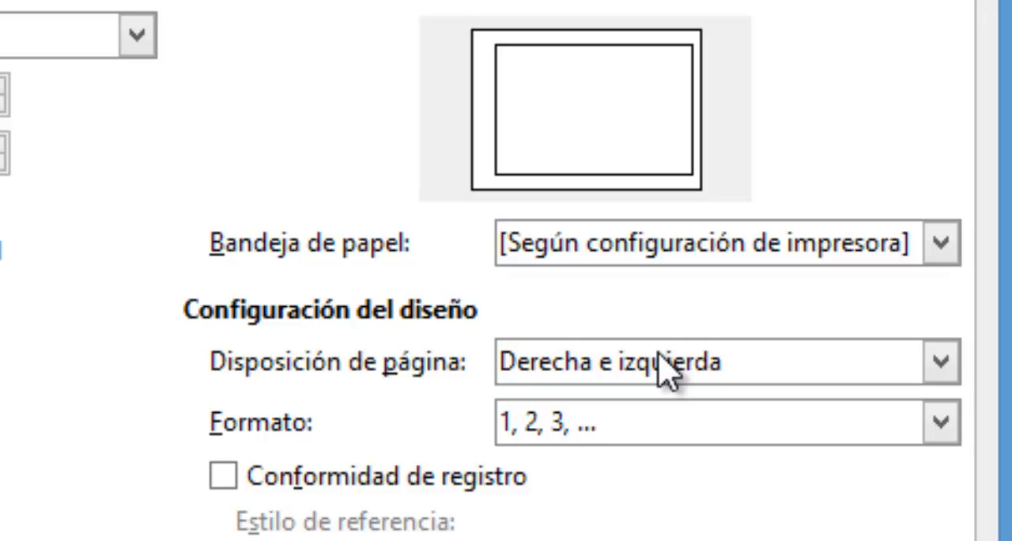
- Apply the Reflejado page layout to the declaration and check the result in the page preview
left_click(661, 362)
left_click(637, 434)
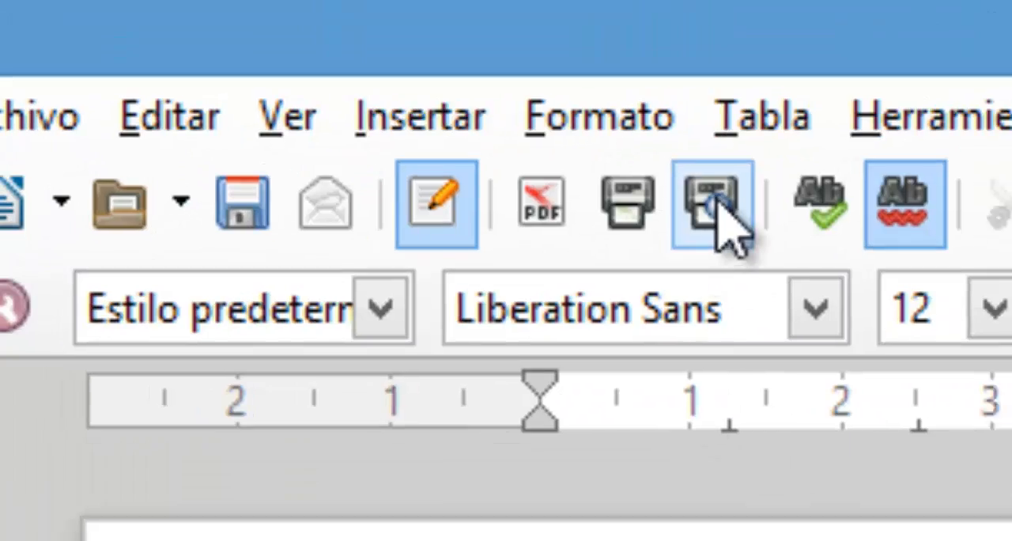
left_click(729, 211)
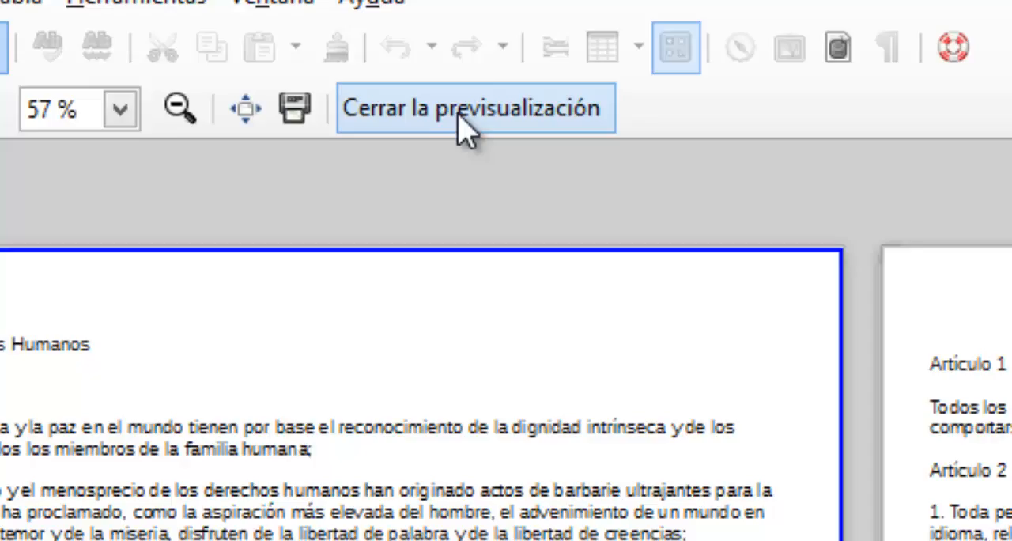
left_click(459, 117)
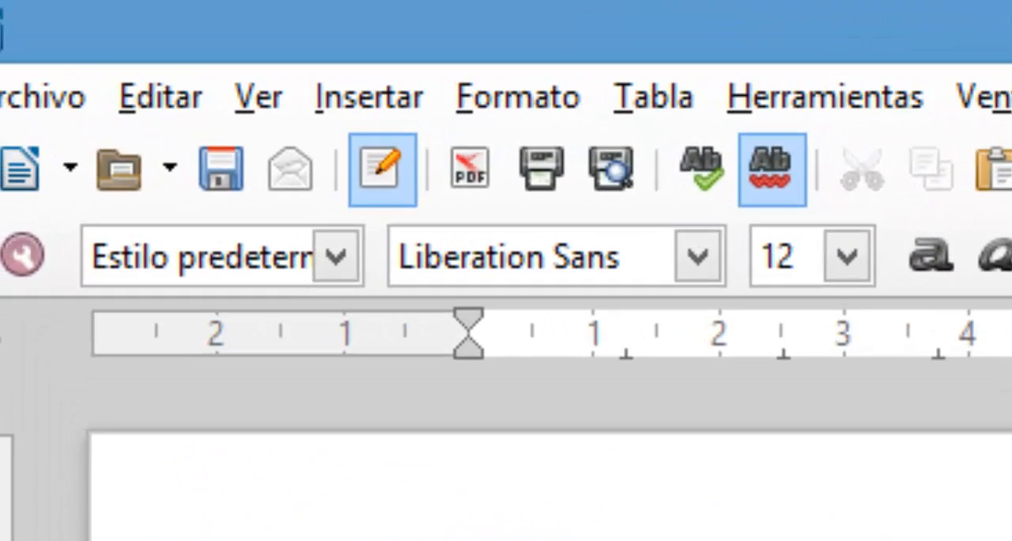
- Give the declaration's default page style a Verde 1 background colour and check it in the page preview
left_click(512, 107)
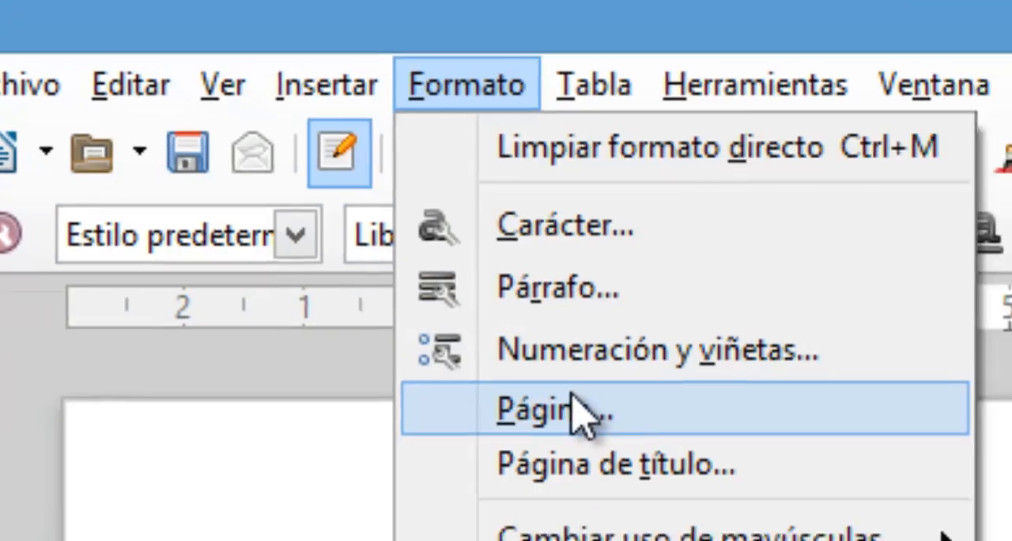
left_click(613, 443)
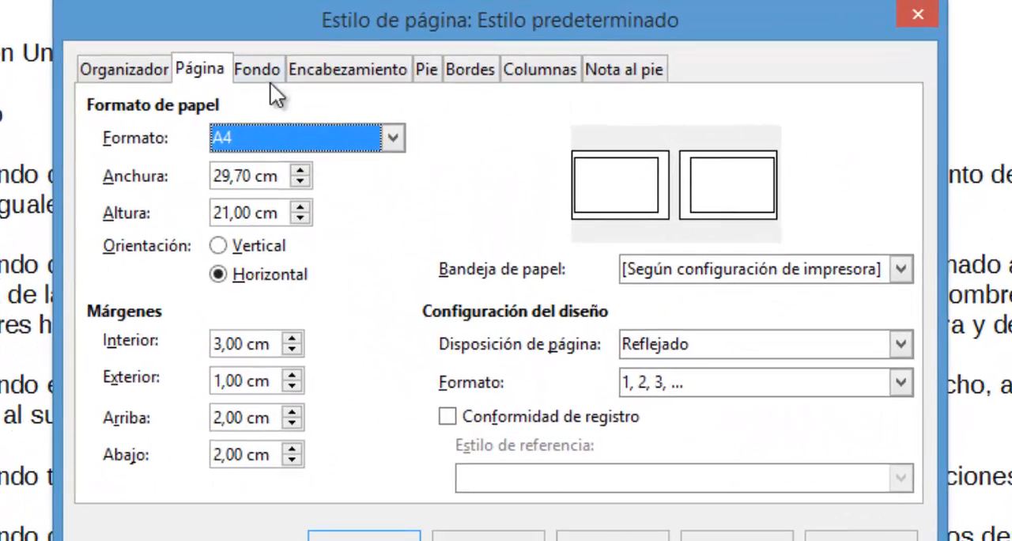
left_click(289, 218)
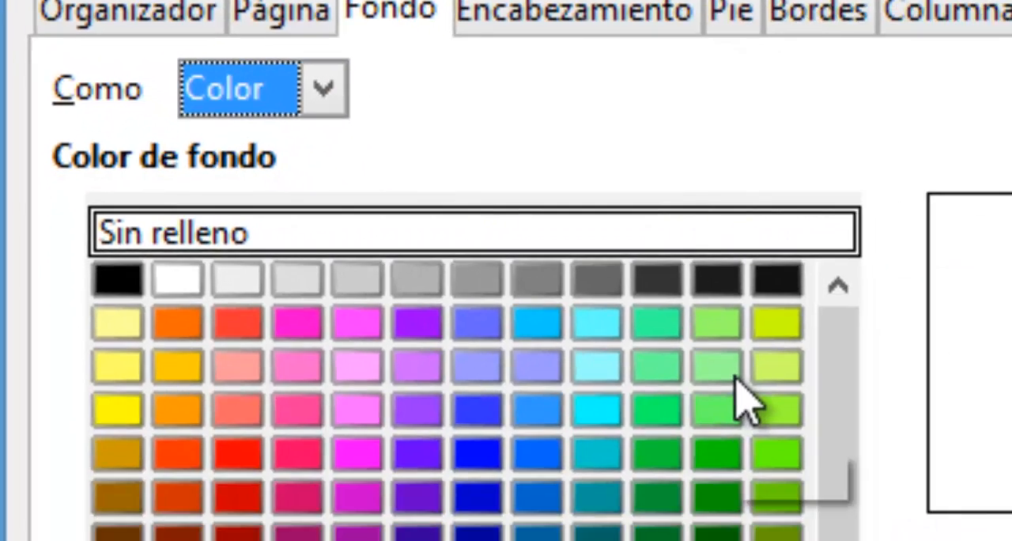
left_click(718, 363)
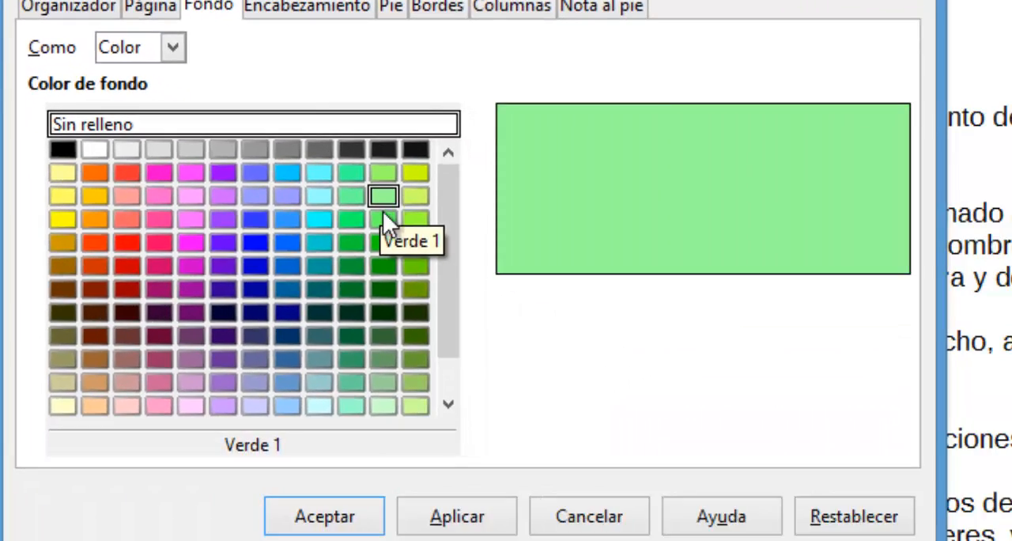
left_click(584, 326)
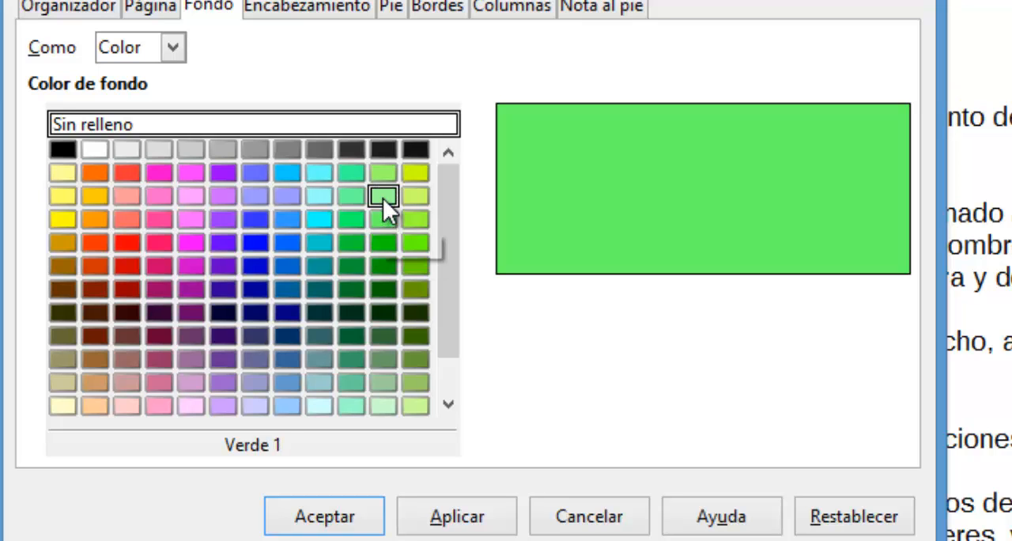
left_click(383, 196)
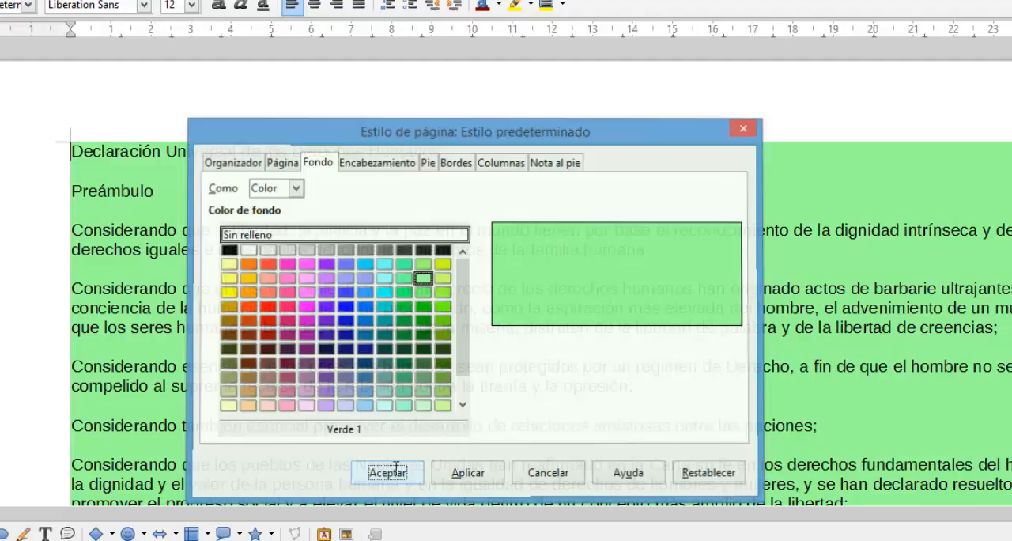
left_click(324, 516)
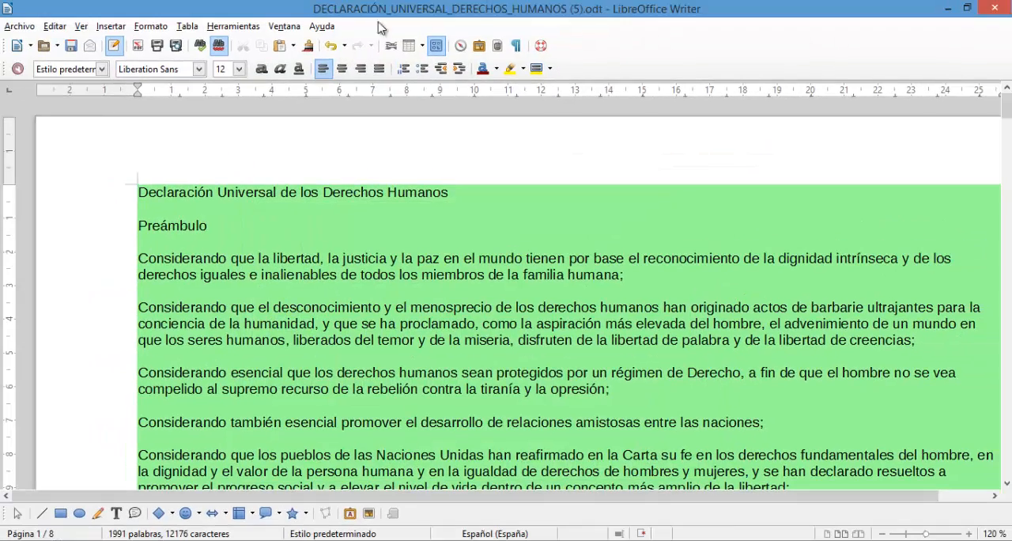
left_click(176, 46)
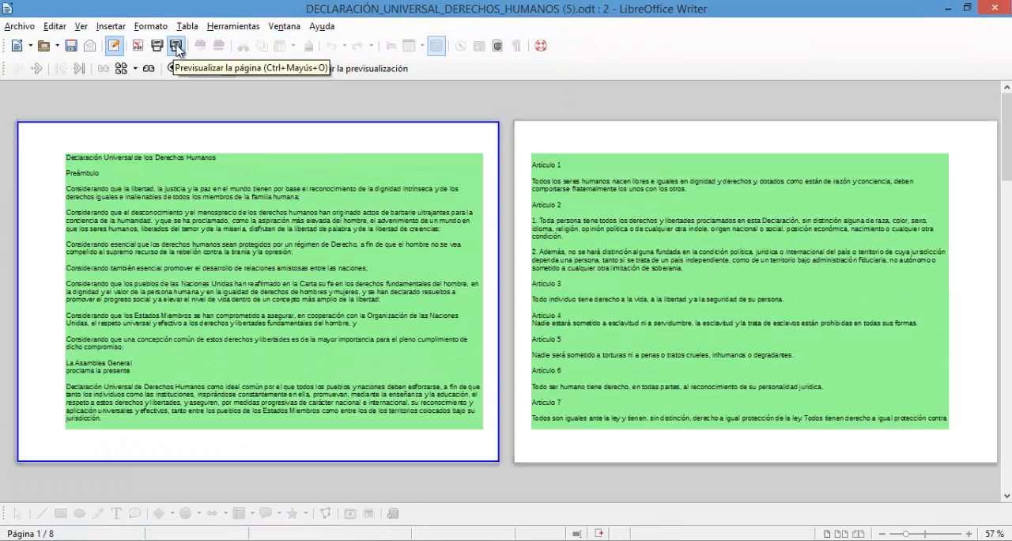
left_click(177, 46)
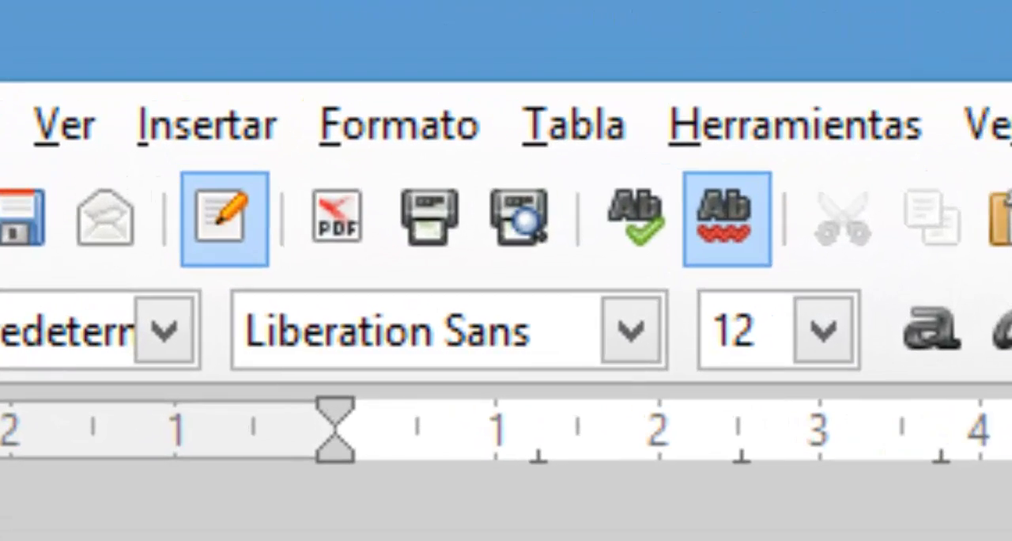
- Add a border on all four sides of the default page style, using a double line style
left_click(355, 127)
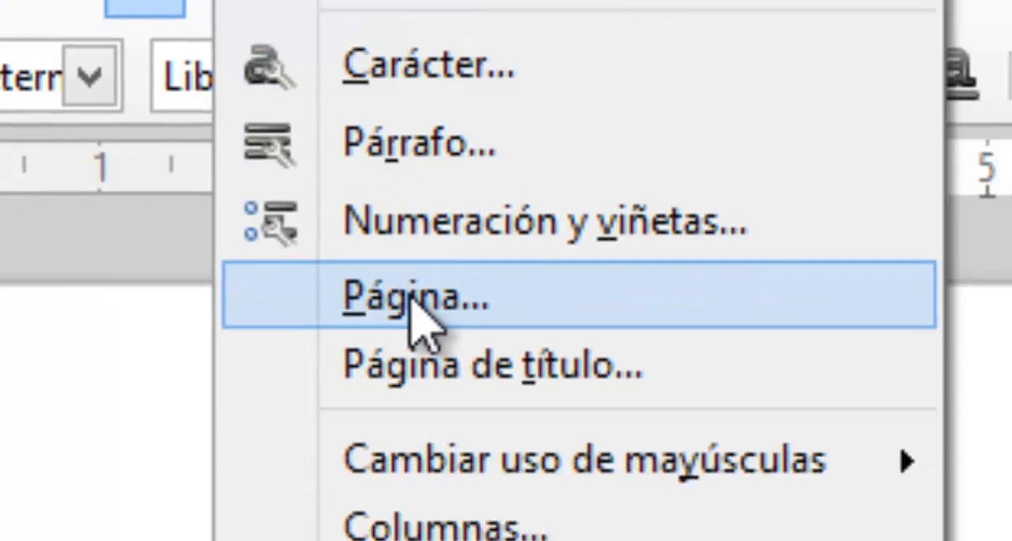
left_click(492, 358)
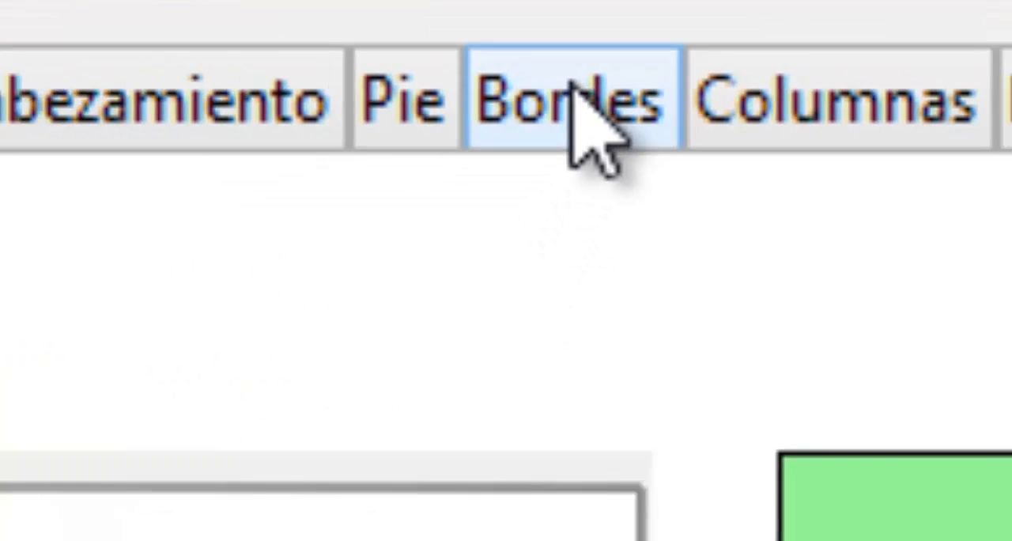
left_click(514, 194)
left_click(132, 161)
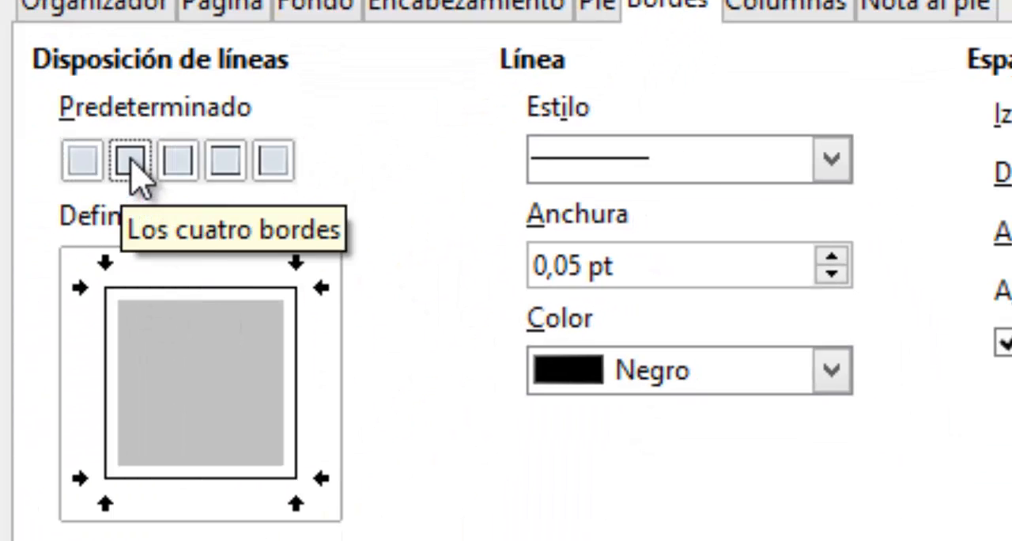
left_click(642, 163)
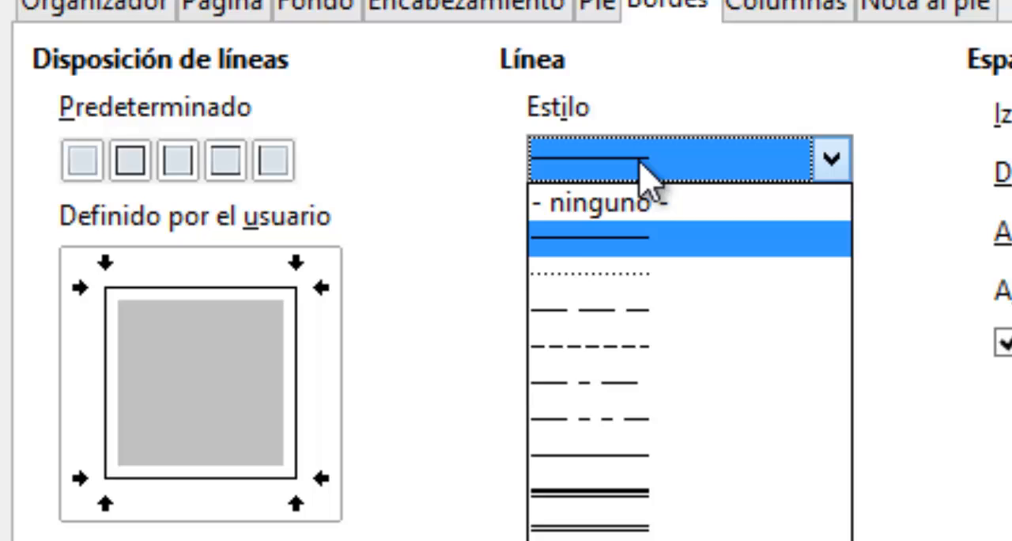
left_click(605, 527)
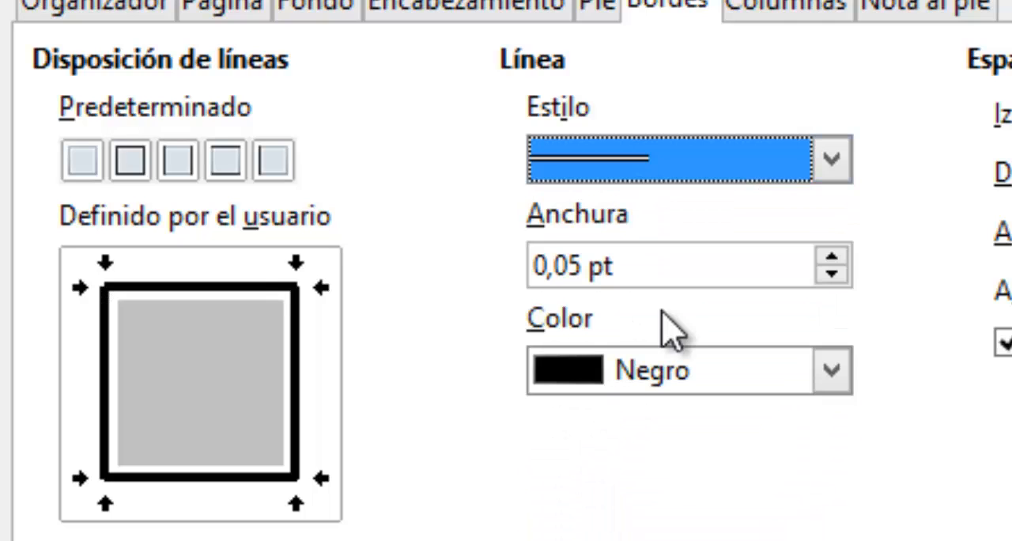
- Set the page border's width to 1 pt and its colour to Rojo
left_click(728, 261)
left_click_drag(727, 262, 495, 267)
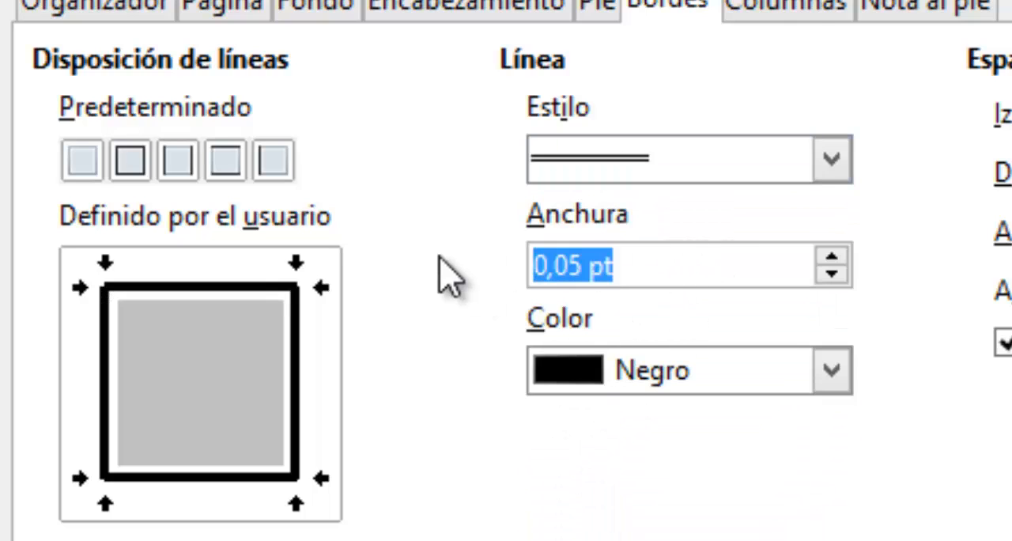
type("1")
key("Tab")
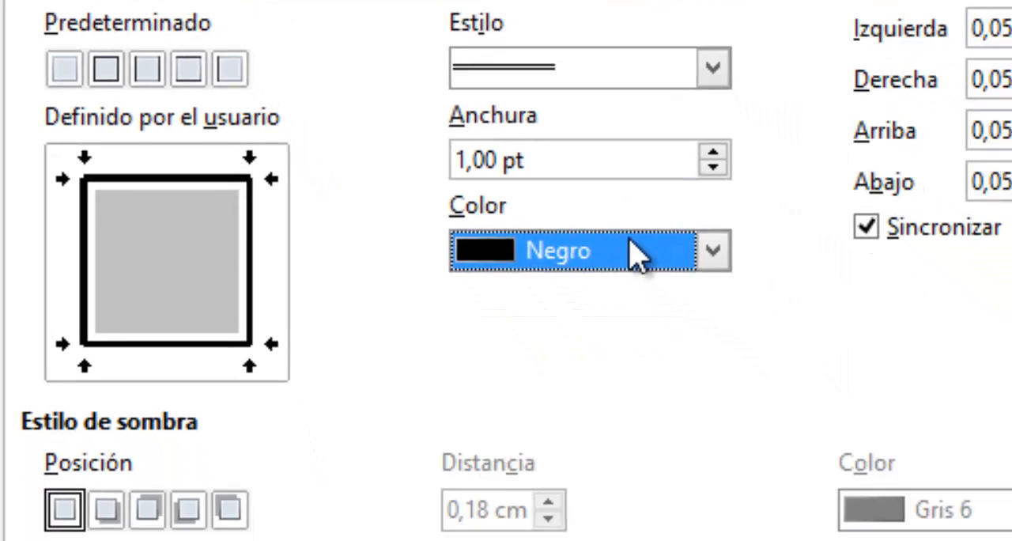
left_click(630, 241)
left_click(581, 111)
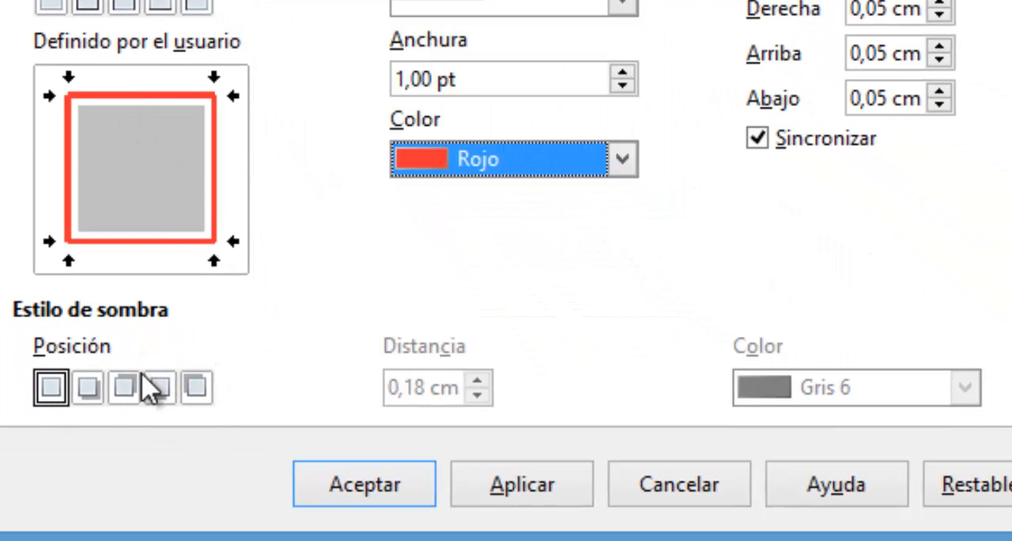
- Add an Amarillo 1 shadow cast down and to the right of the page border, and check it in the page preview
left_click(89, 388)
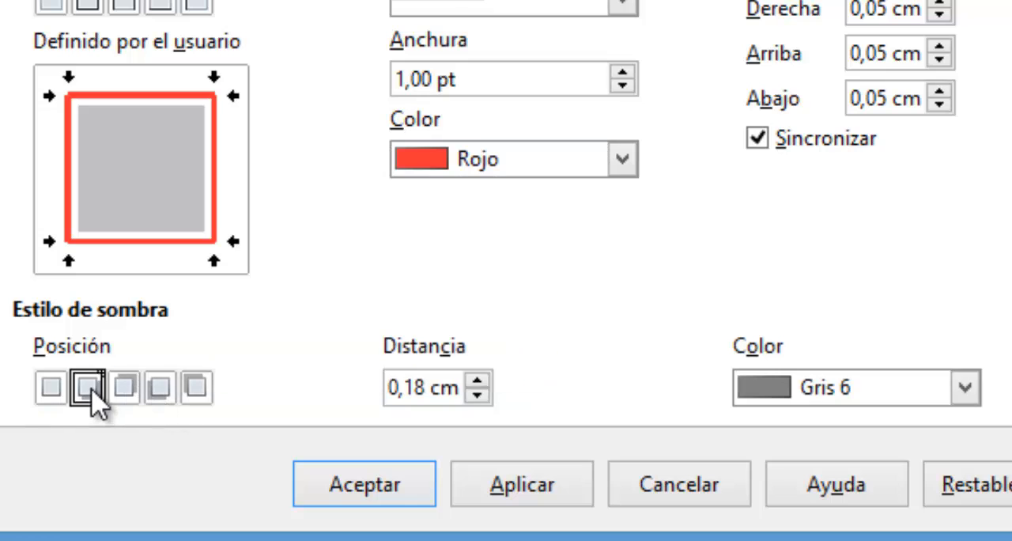
left_click(866, 399)
left_click(775, 184)
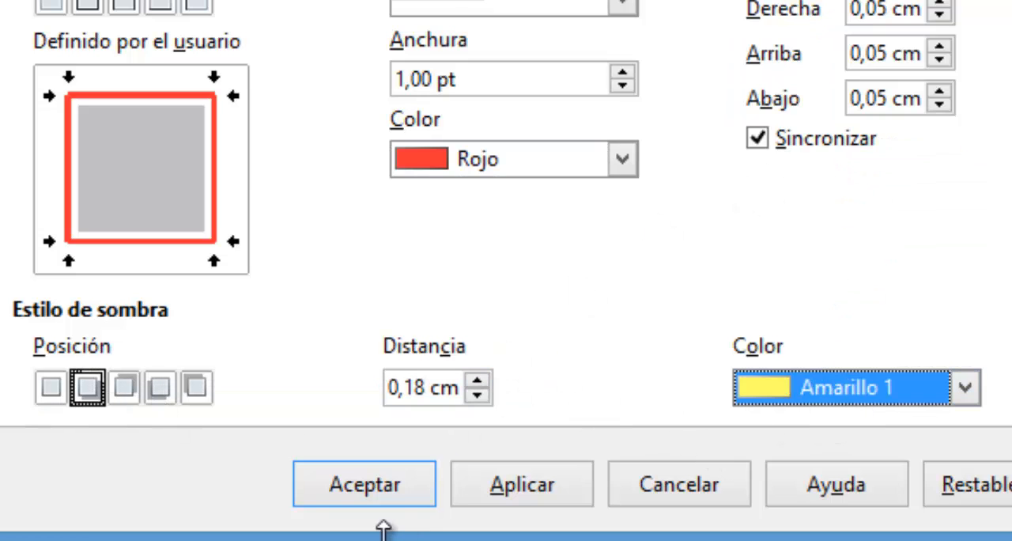
left_click(362, 490)
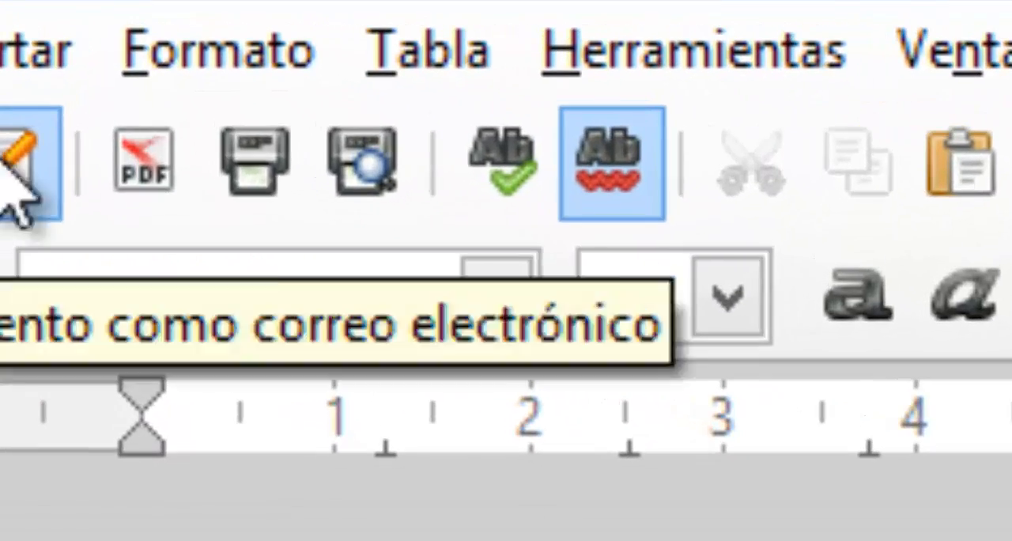
left_click(194, 75)
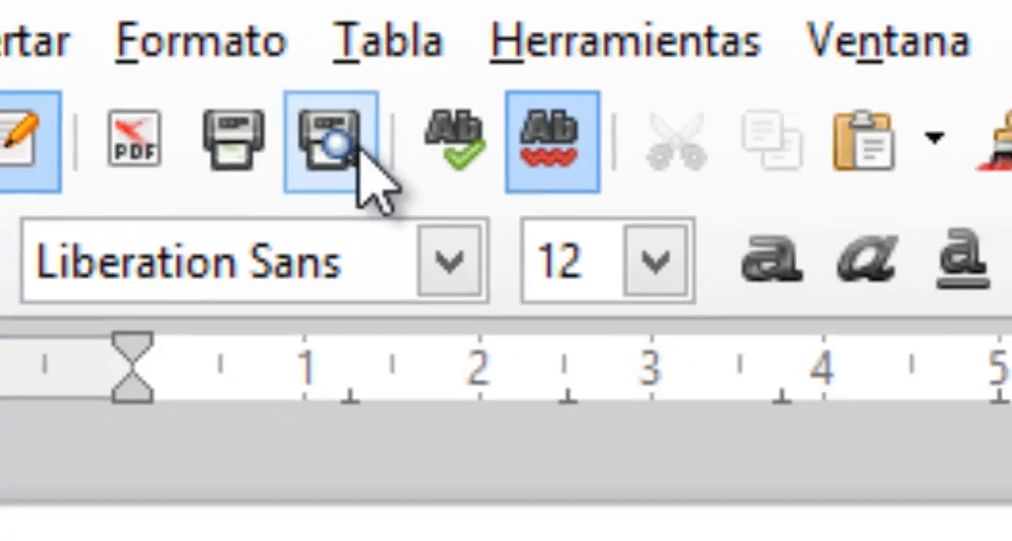
left_click(373, 173)
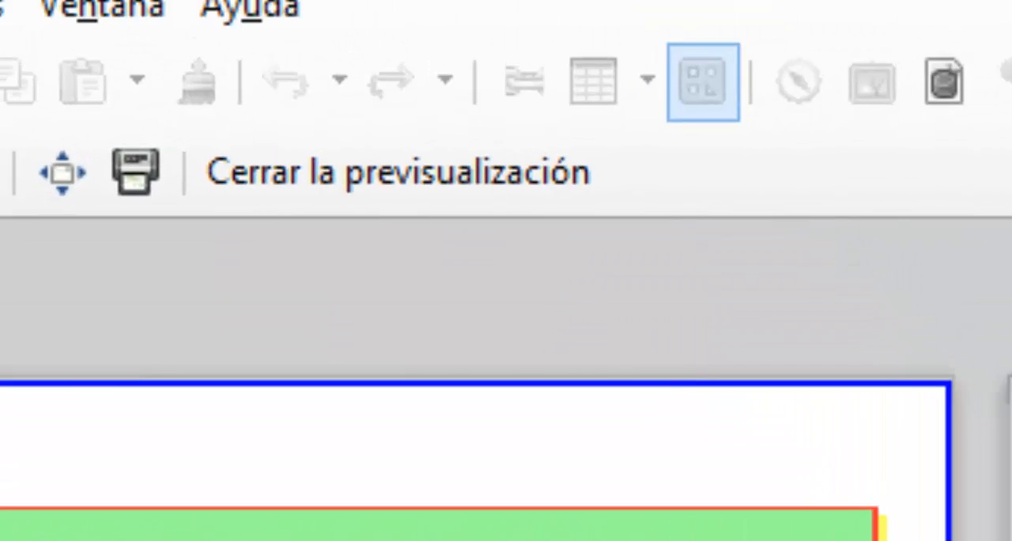
key("Escape")
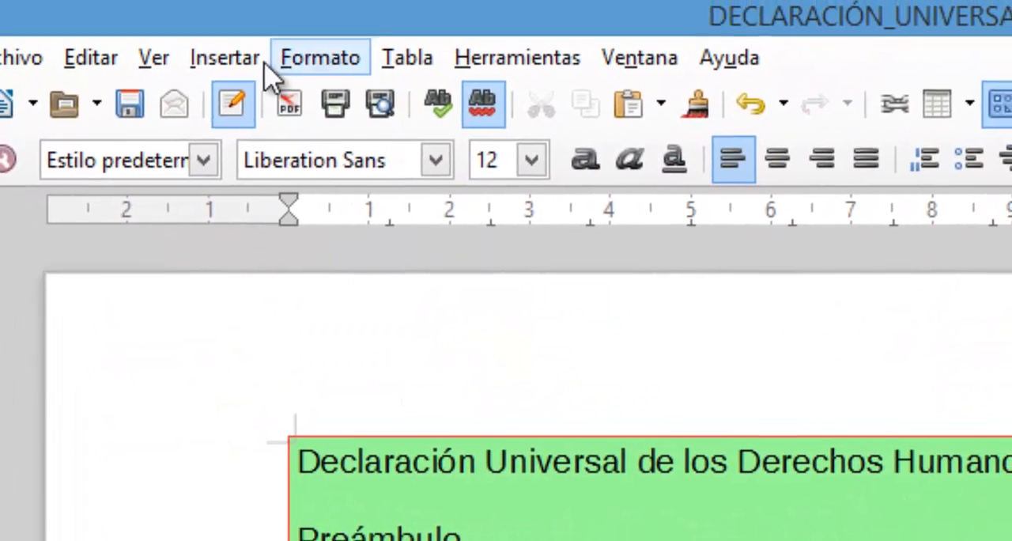
- Insert a header for the default page style in the declaration
left_click(253, 64)
mouse_move(396, 381)
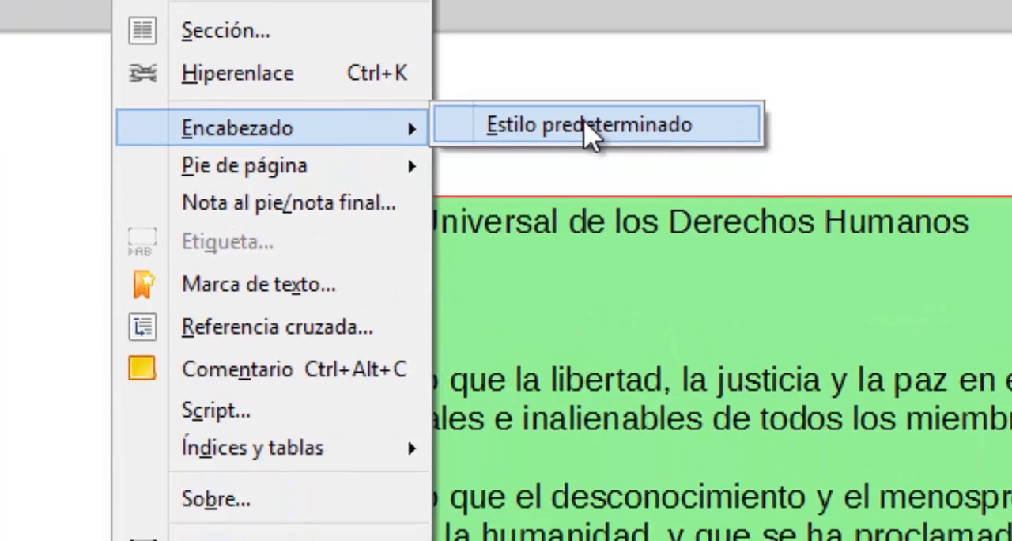
left_click(599, 231)
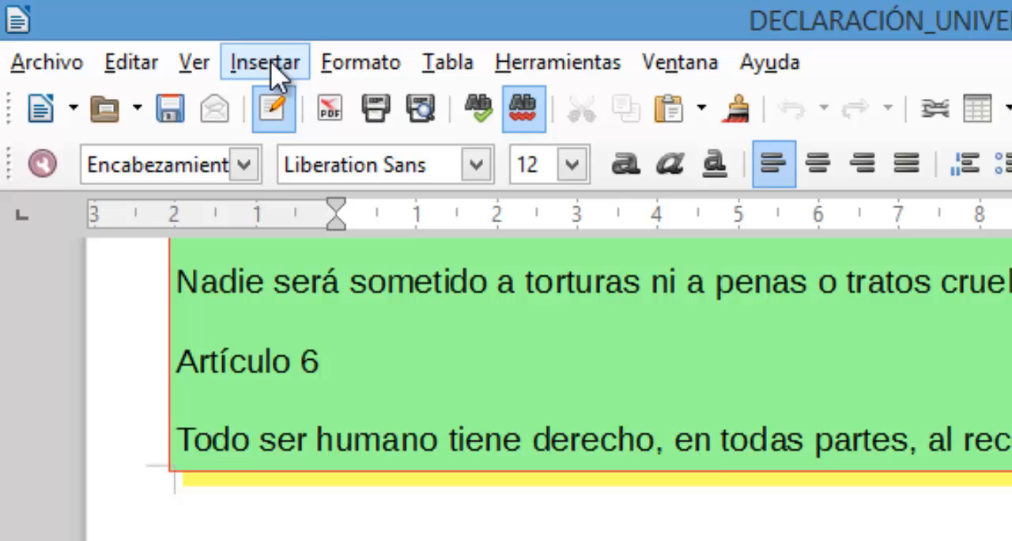
- Turn the default page style's header off and back on, and disable the same content on left and right pages
left_click(336, 64)
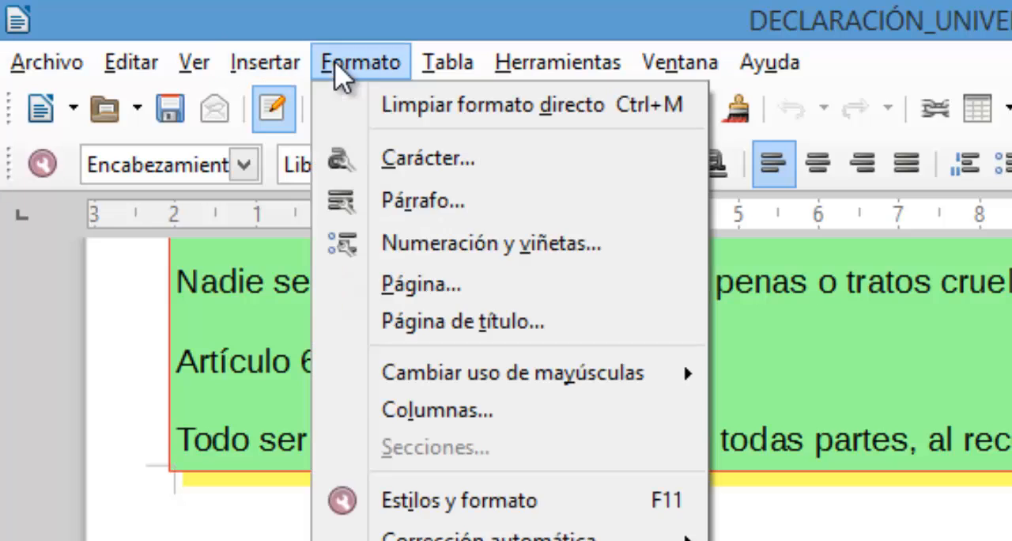
left_click(387, 291)
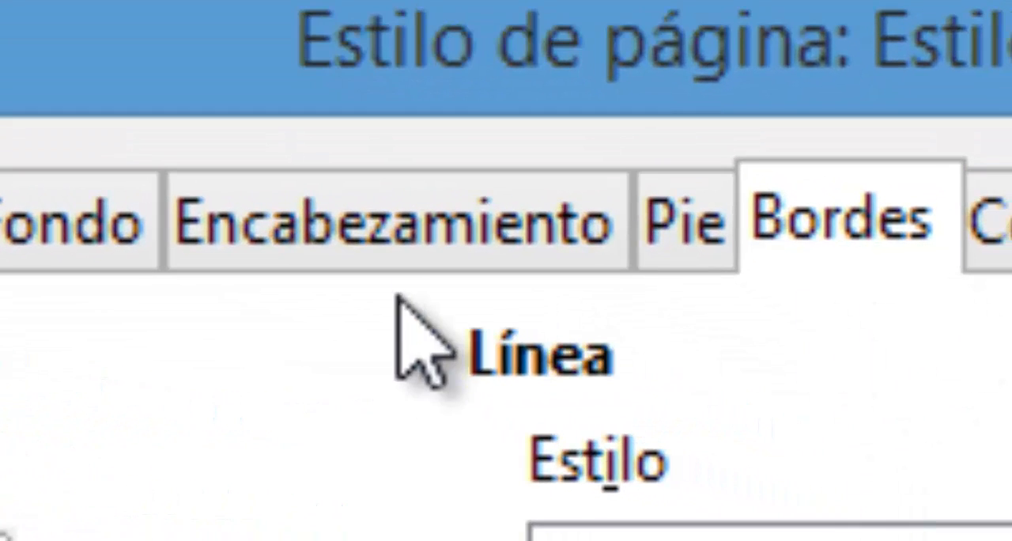
left_click(400, 226)
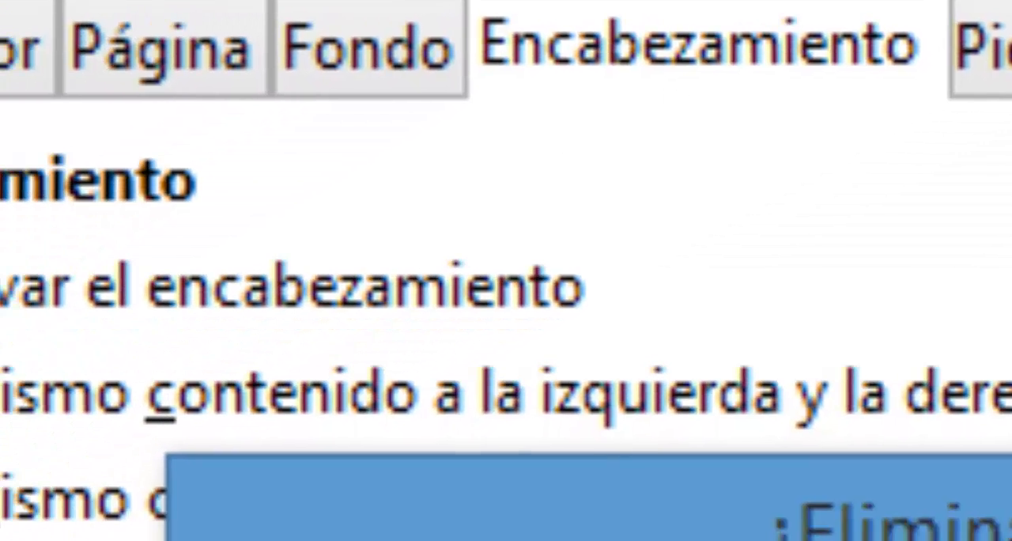
key("Return")
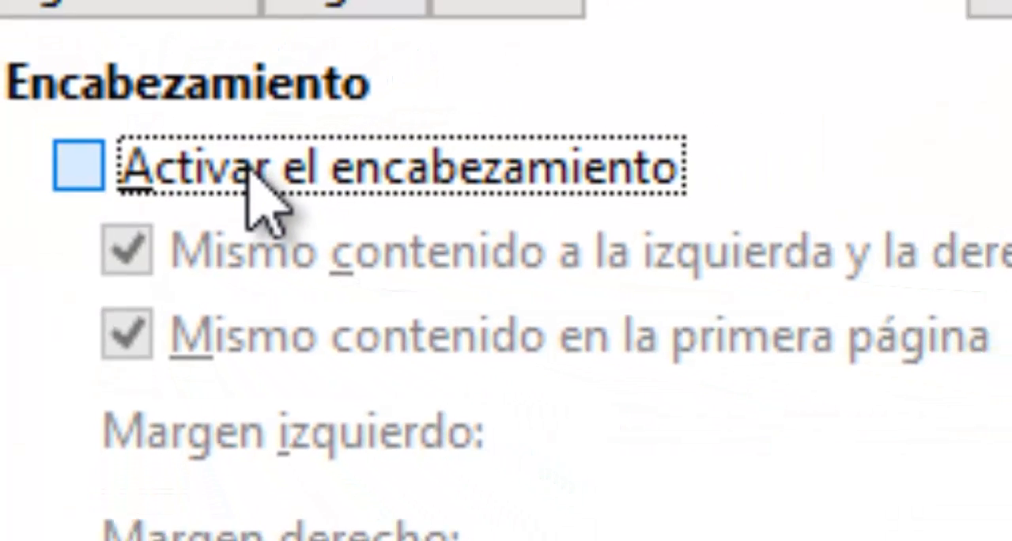
left_click(347, 162)
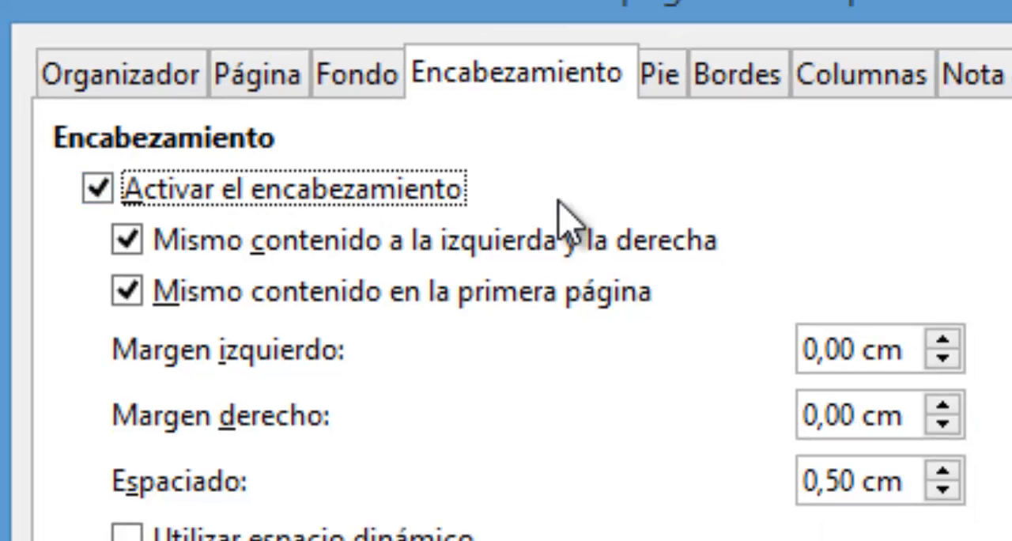
left_click(379, 253)
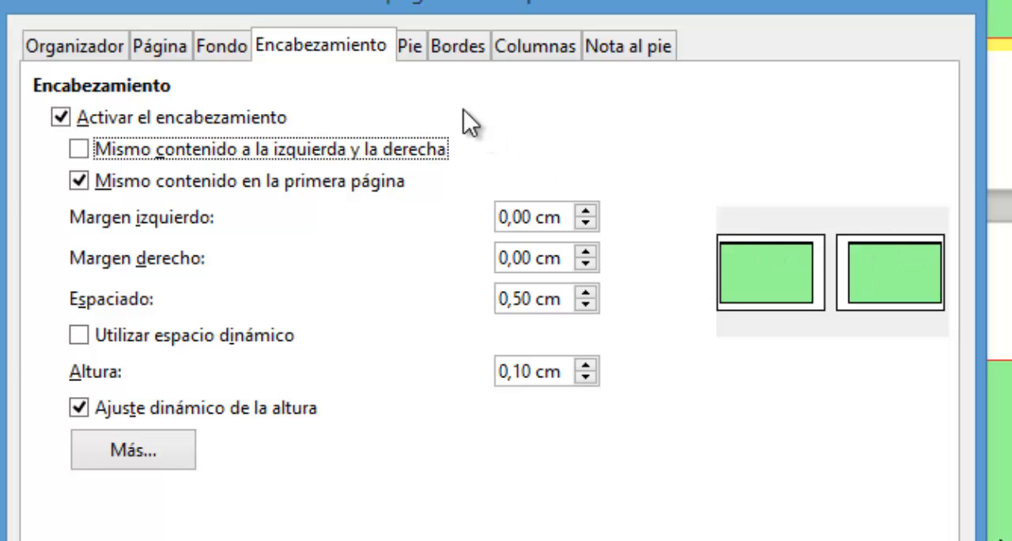
- Activate the footer of the default page style and apply the page settings
left_click(411, 46)
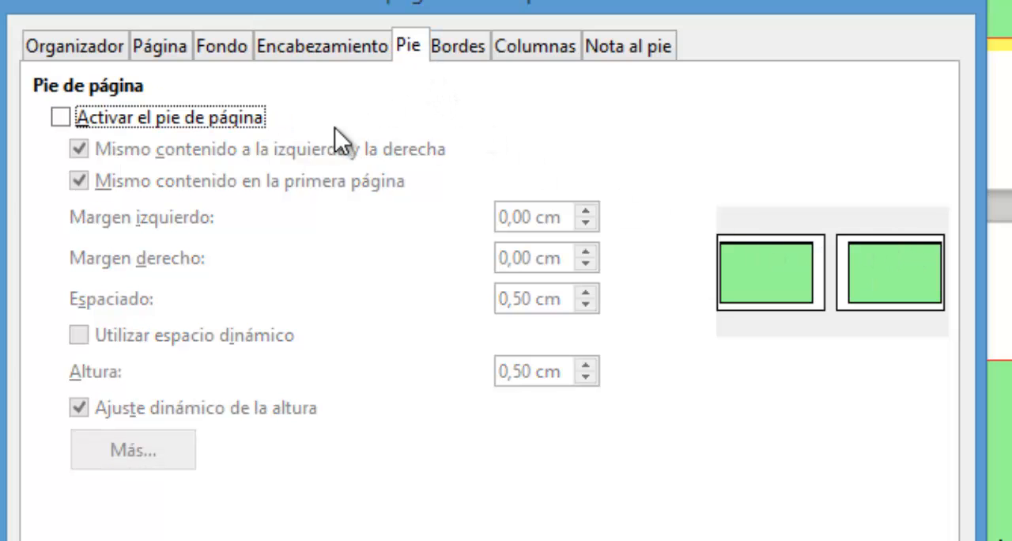
left_click(188, 120)
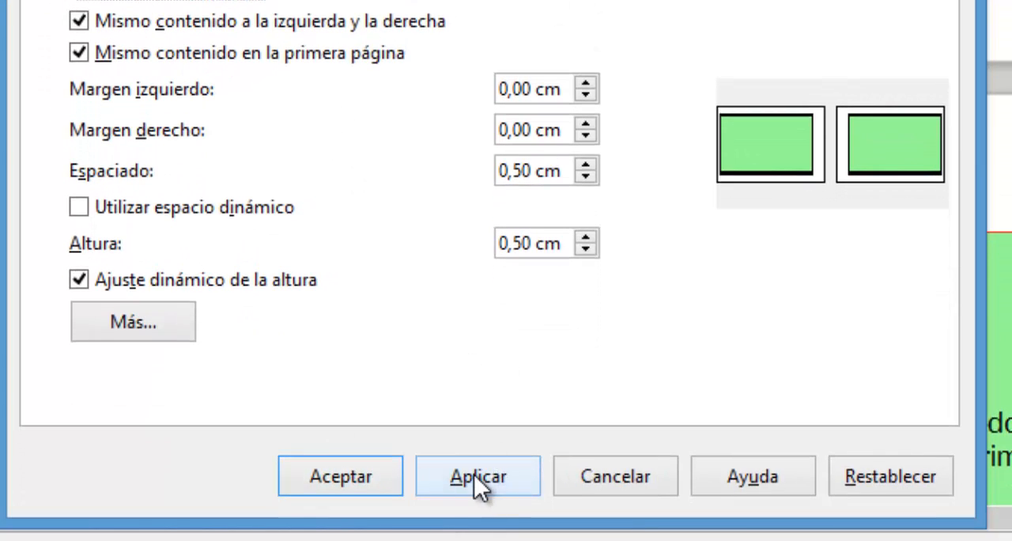
left_click(475, 477)
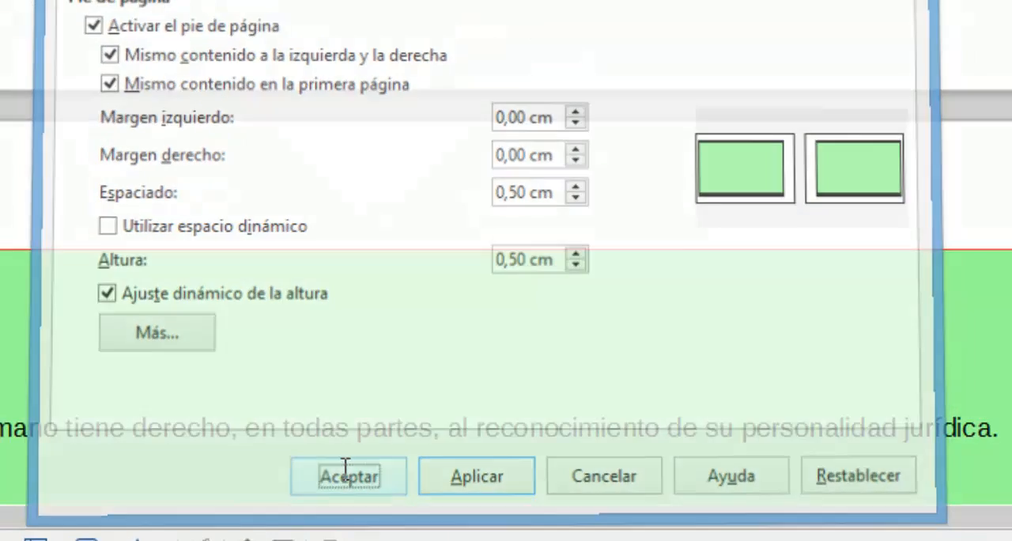
left_click(341, 477)
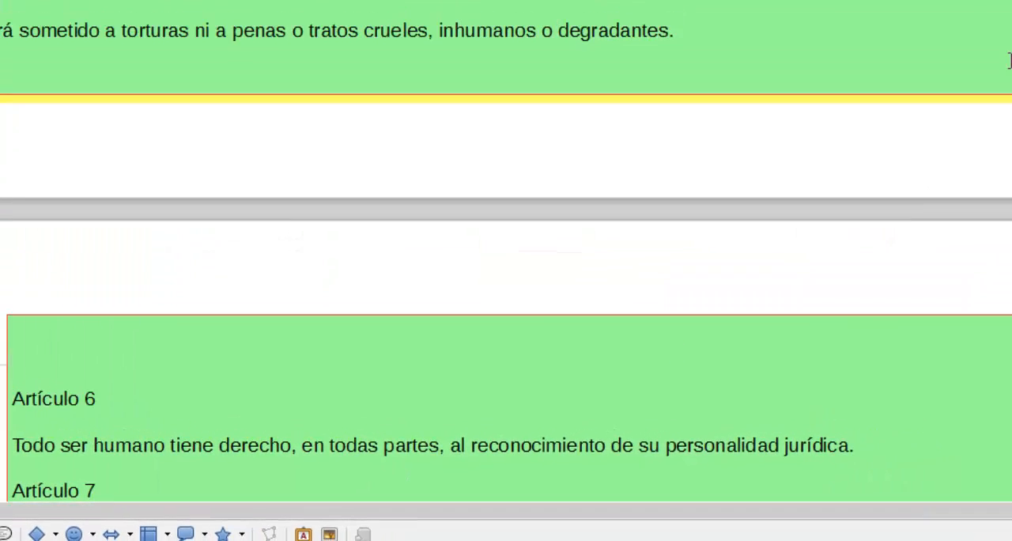
- Enter "PRACTICA DEL CURSO BÁSICO DE OPENOFFICE" in the header of the second page
scroll(244, 119, "up", 3)
scroll(244, 119, "up", 5)
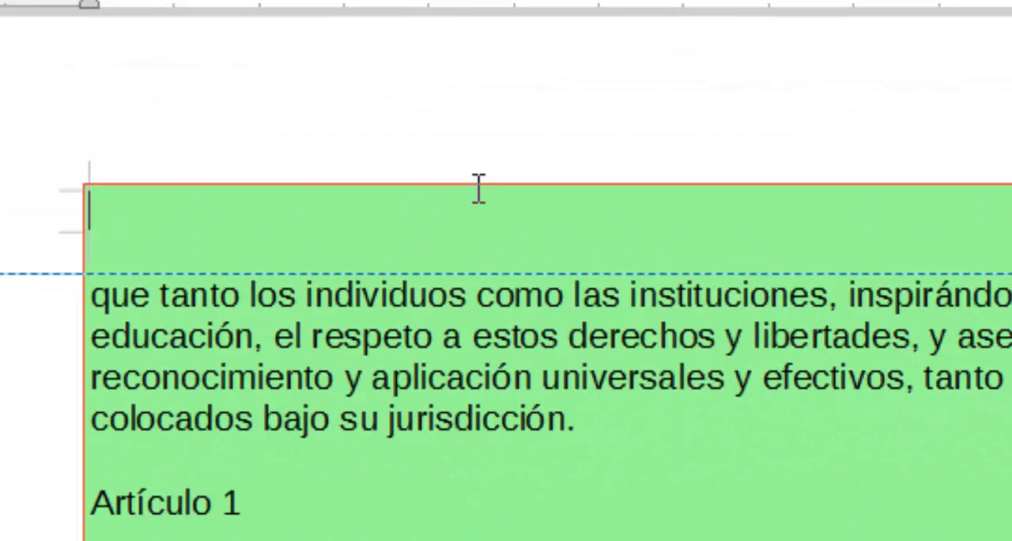
type("CTICA DEL CURSO BÁSICO DE OPENOFFICE")
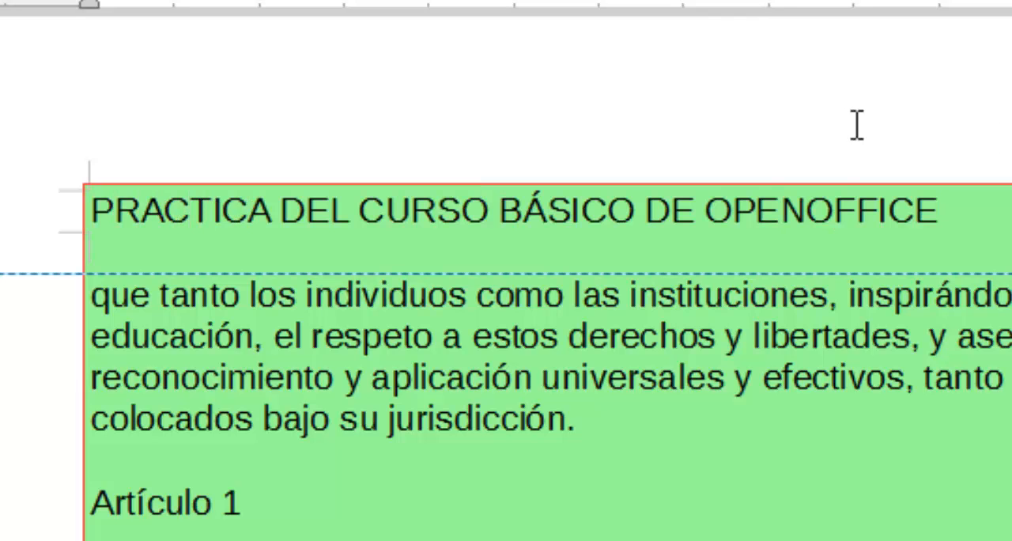
- Format the second page's header text as bold Verdana at size 16 and centre it
left_click_drag(959, 213, 89, 207)
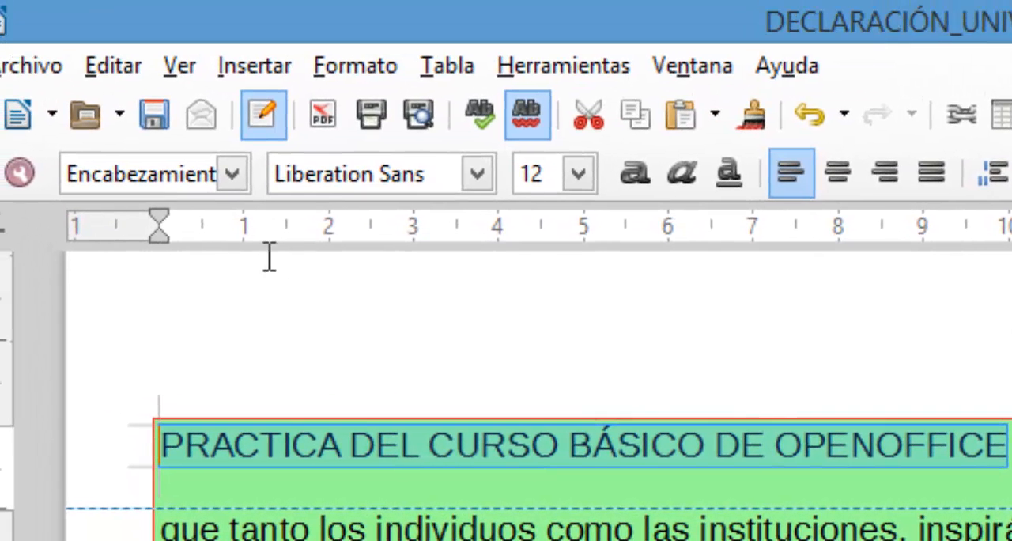
left_click(478, 174)
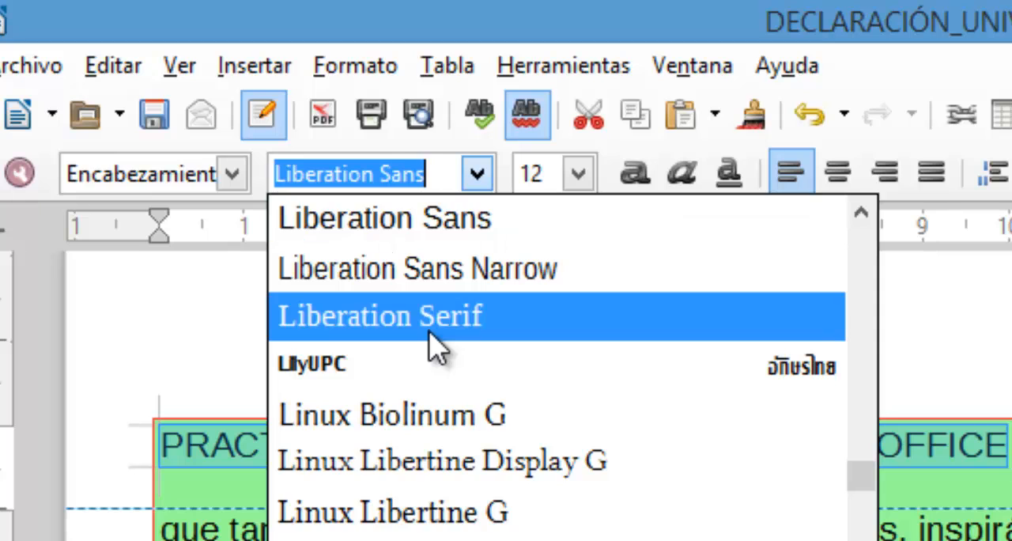
type("Verdana")
left_click(414, 280)
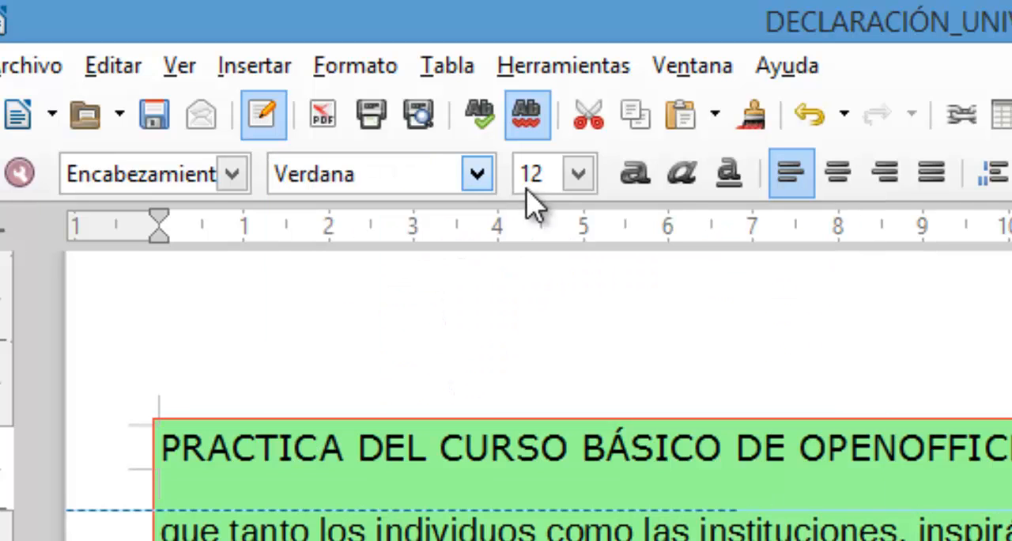
left_click(581, 174)
left_click(537, 478)
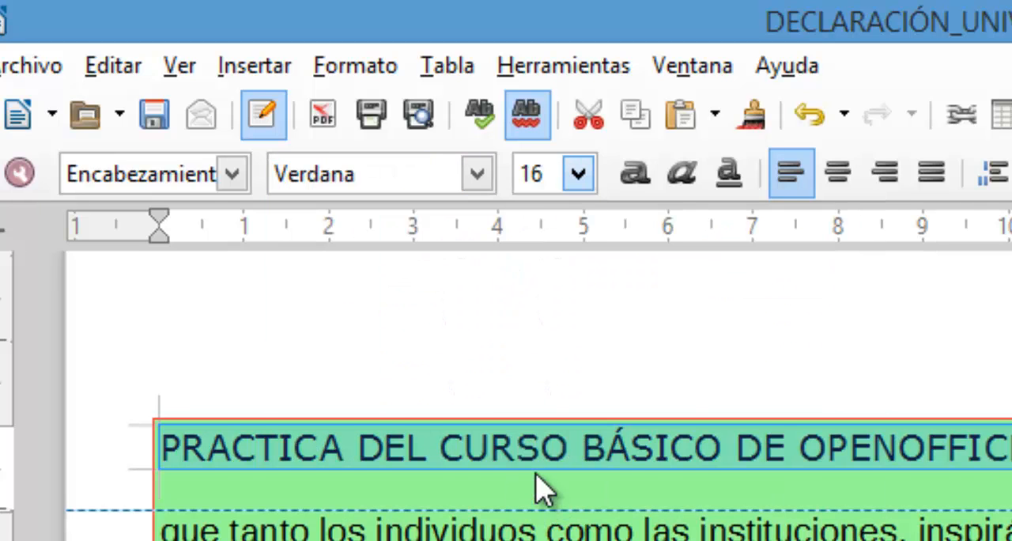
left_click(638, 179)
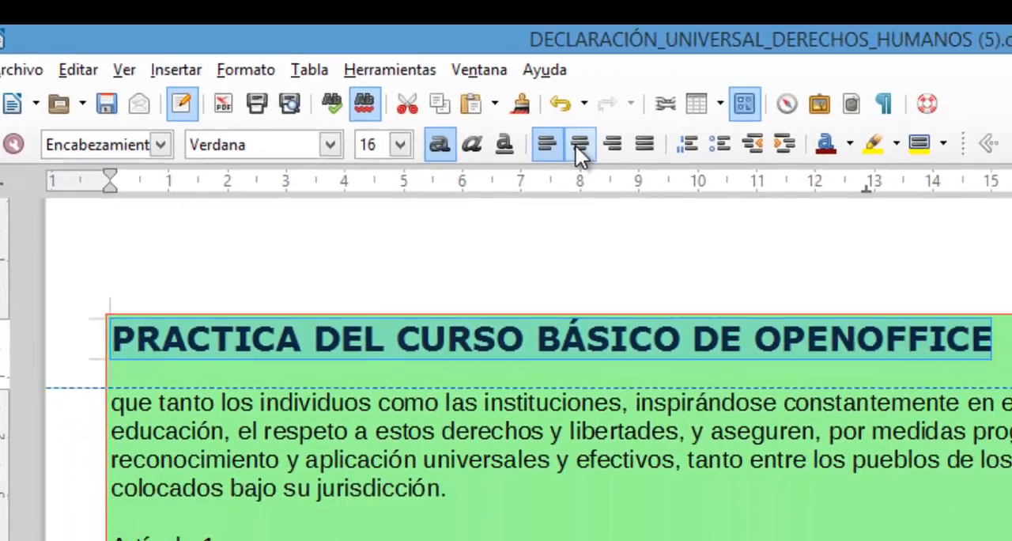
left_click(822, 172)
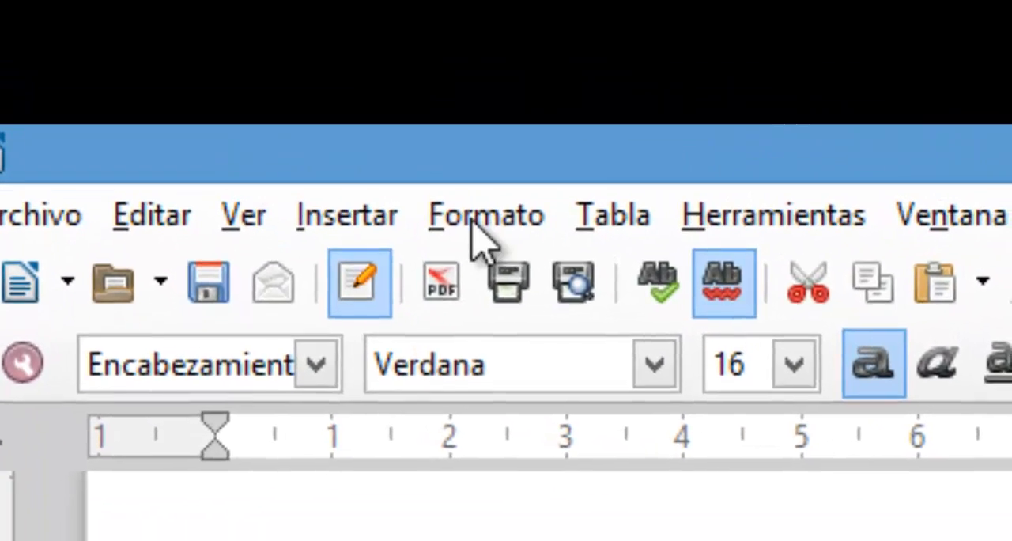
- Add a double-line border around the second page's header paragraph, with a width of 1,50 pt and the colour Púrpura
left_click(151, 73)
left_click(601, 342)
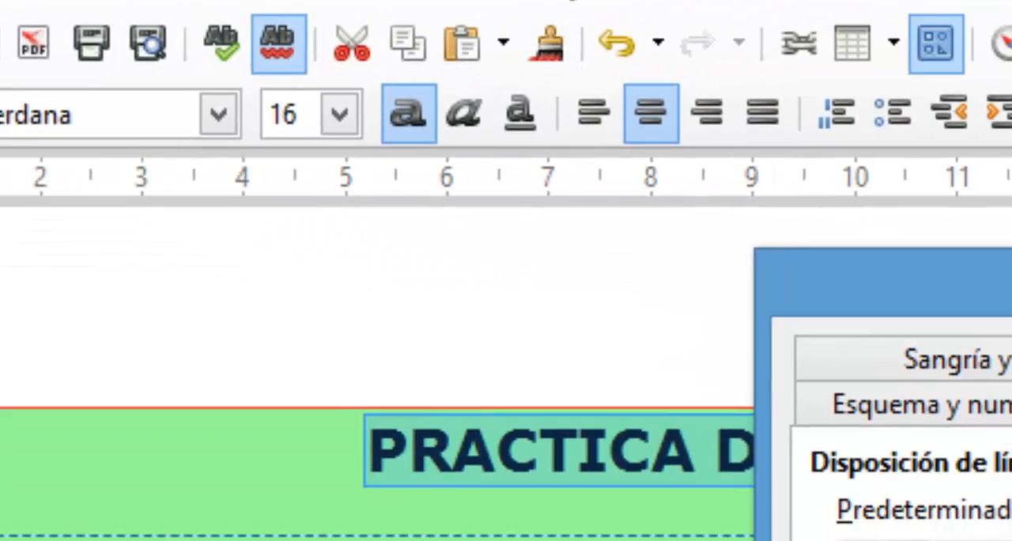
left_click(637, 320)
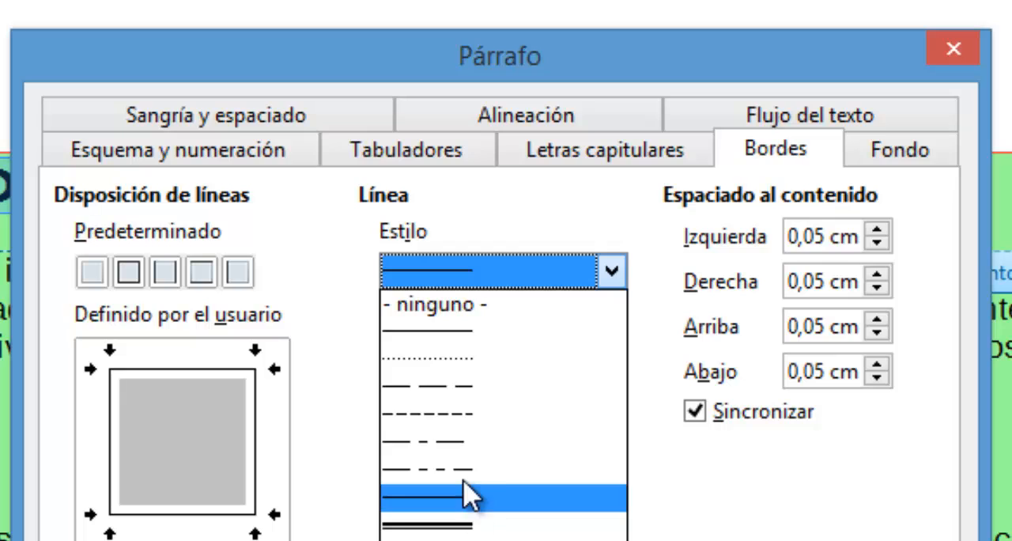
left_click(472, 497)
left_click(611, 348)
left_click(611, 348)
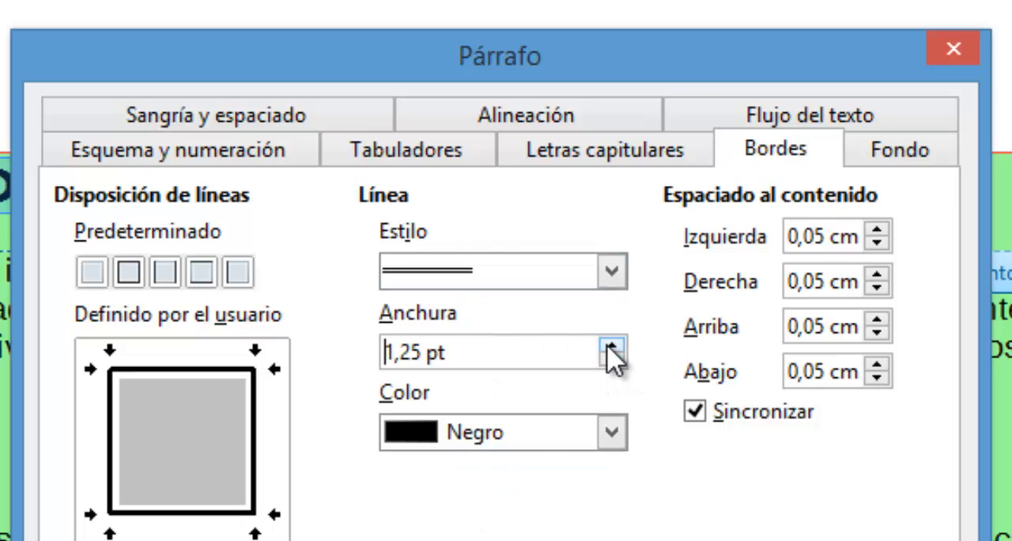
left_click(611, 348)
left_click(538, 433)
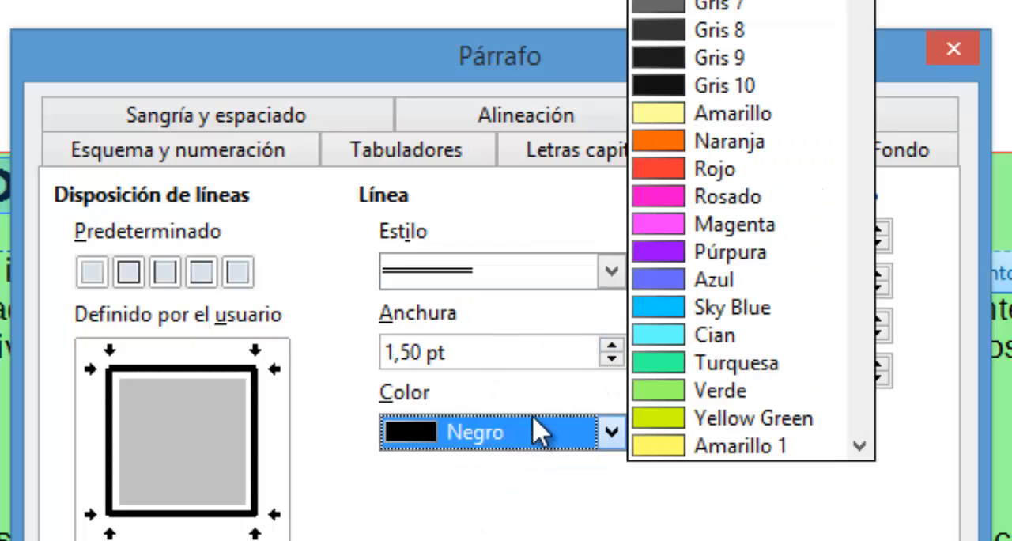
left_click(668, 251)
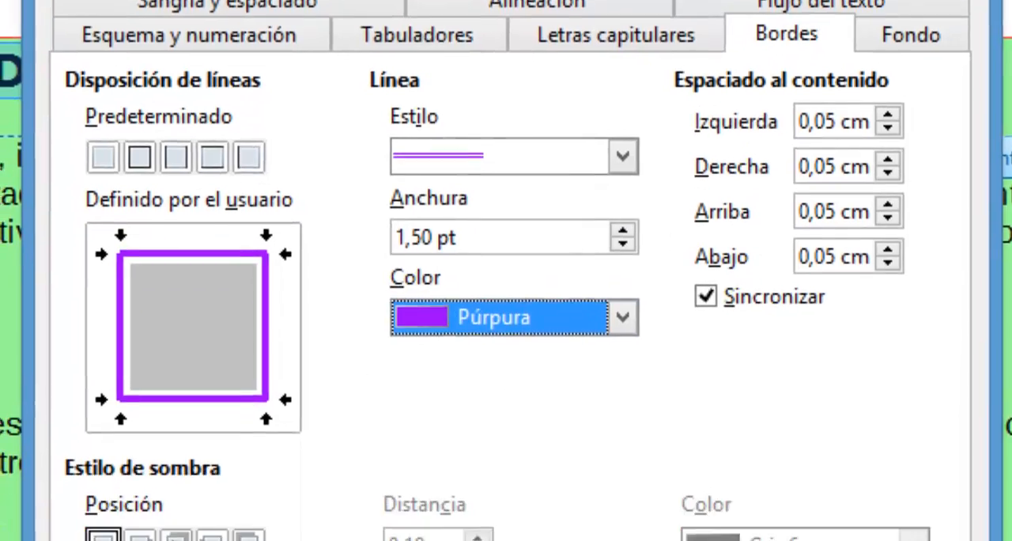
- Add a shadow cast up and to the right of the header paragraph's border, and check it in the page preview
left_click(187, 418)
left_click(569, 540)
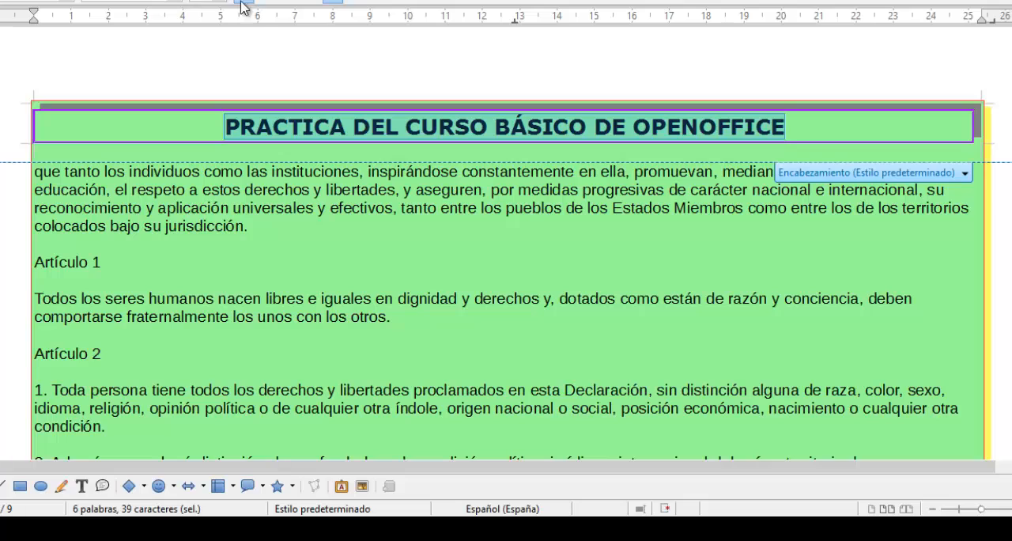
key("ctrl+shift+o")
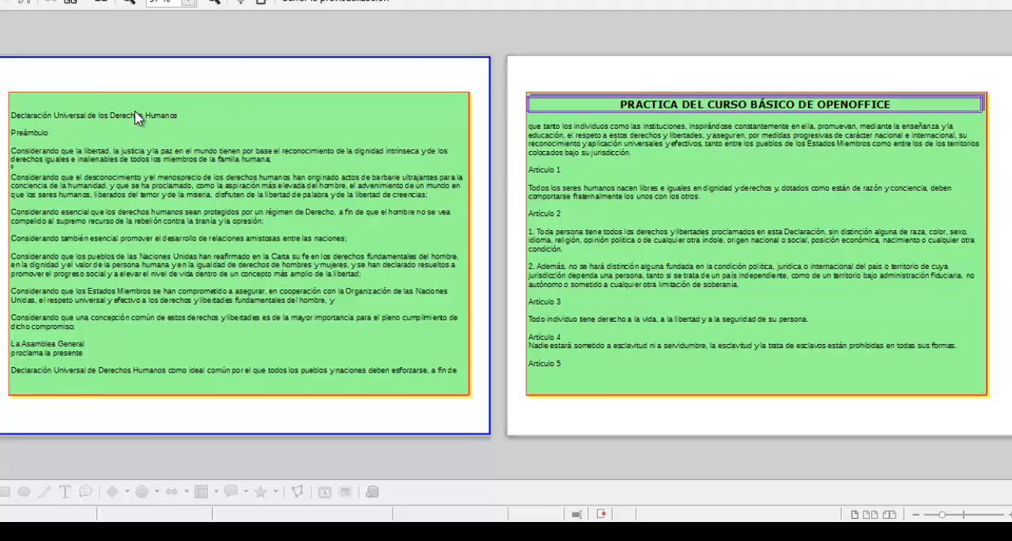
key("ctrl+shift+o")
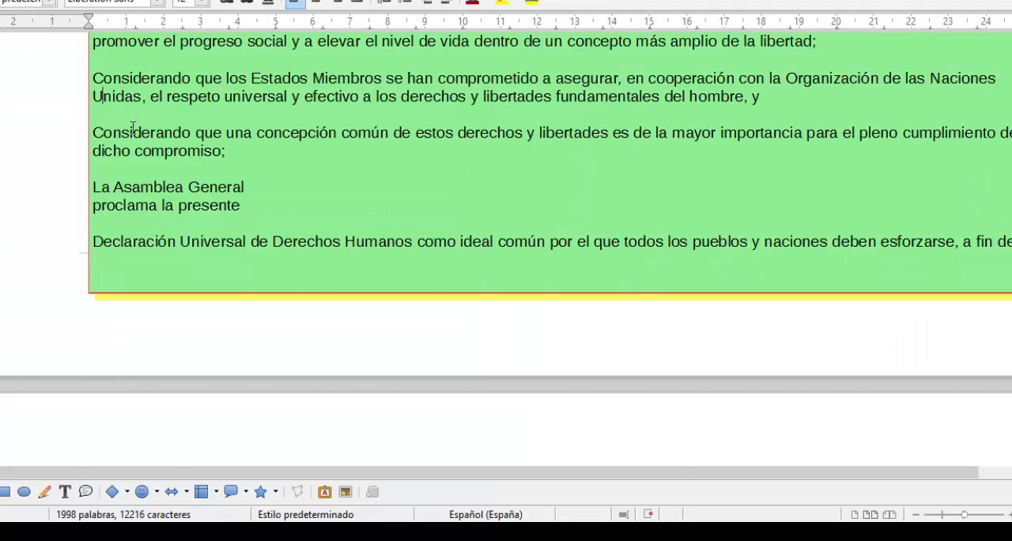
- Enter "FORMATO PÁRRAFOS Y PÁGINAS" in the header of the first page
scroll(138, 132, "up", 5)
scroll(139, 133, "up", 5)
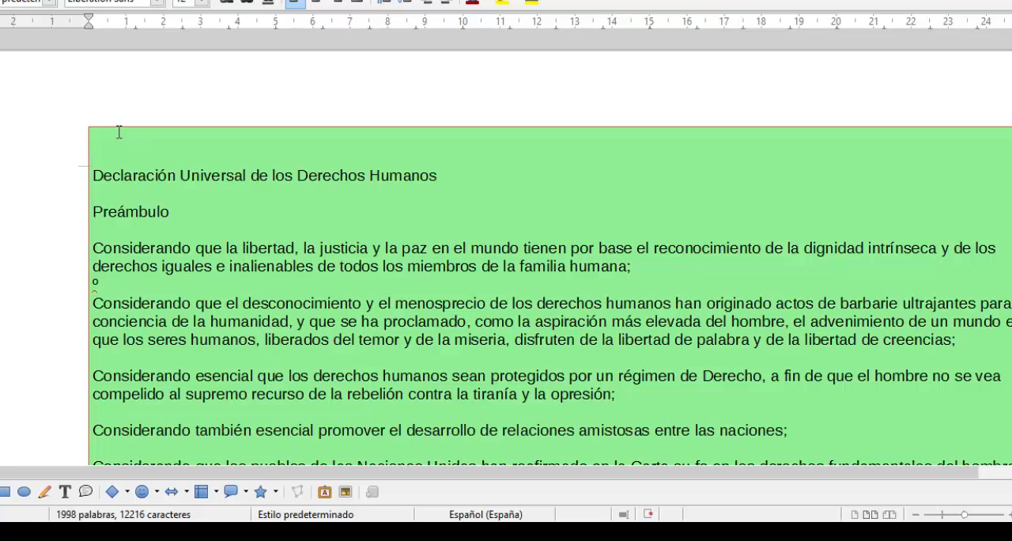
left_click(119, 133)
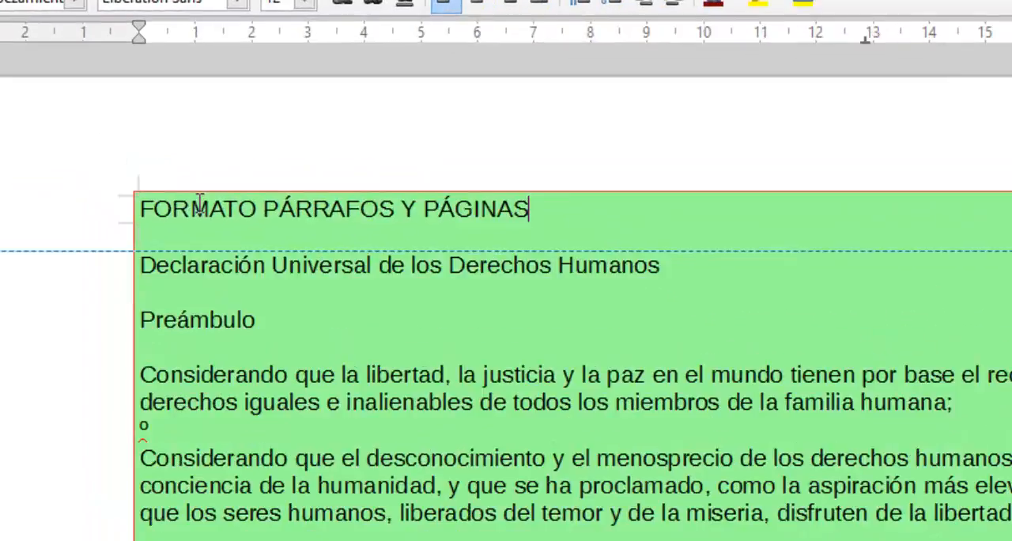
- Make the first page's header text bold, centre it and set its font size to 16
triple_click(132, 135)
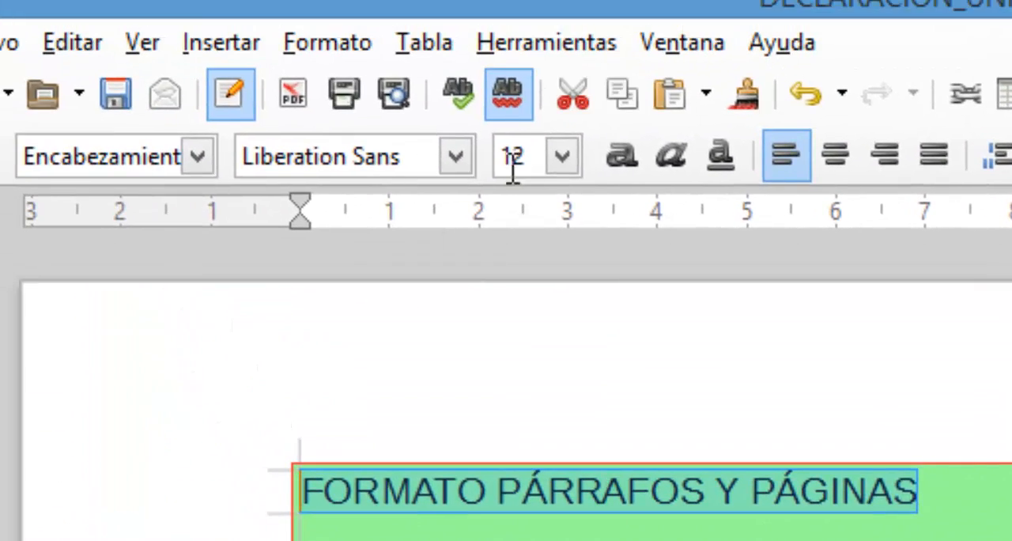
left_click(624, 162)
left_click(833, 162)
left_click(562, 156)
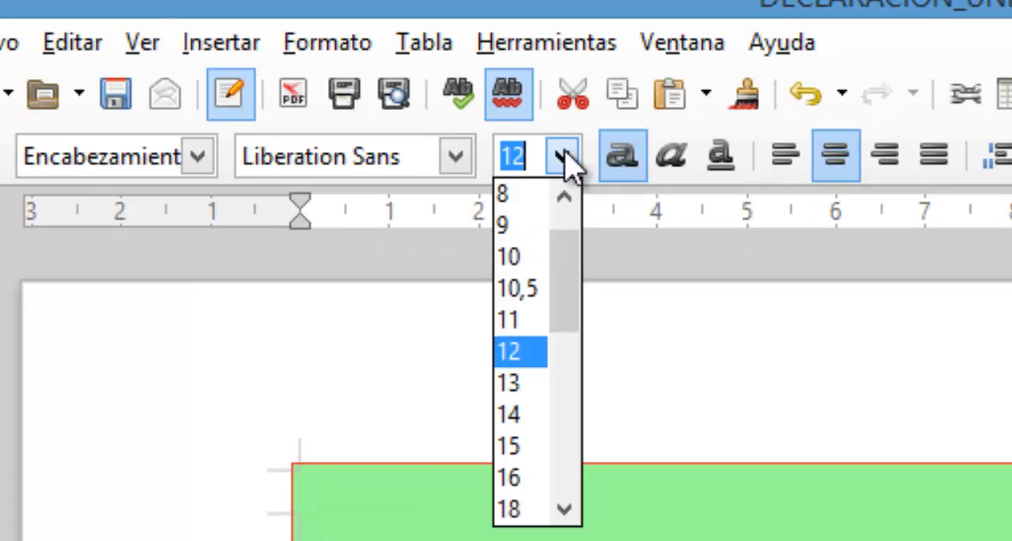
left_click(528, 476)
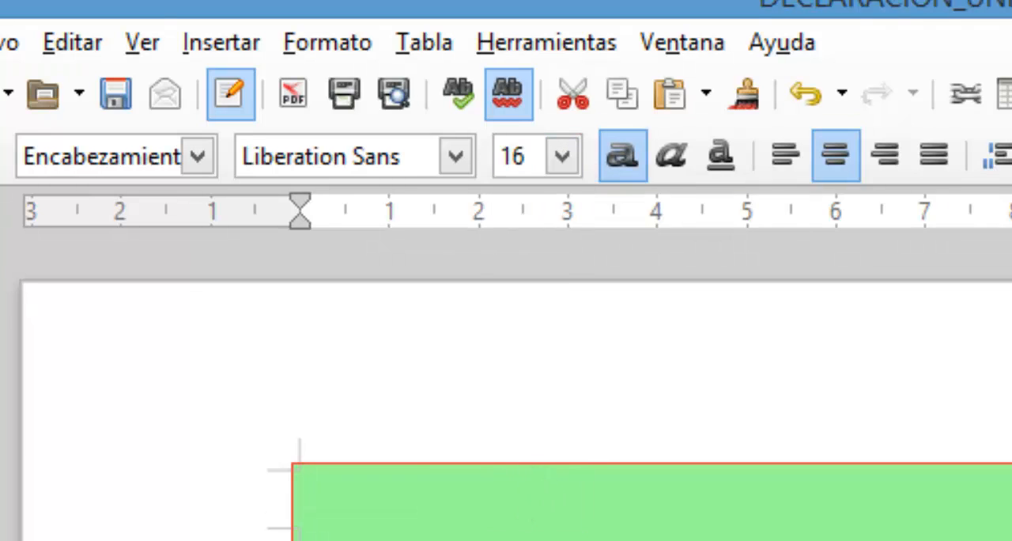
- Add a single-line border in Azul, 2,00 pt wide, around the first page's header paragraph, with a shadow cast up and to the right
left_click(328, 42)
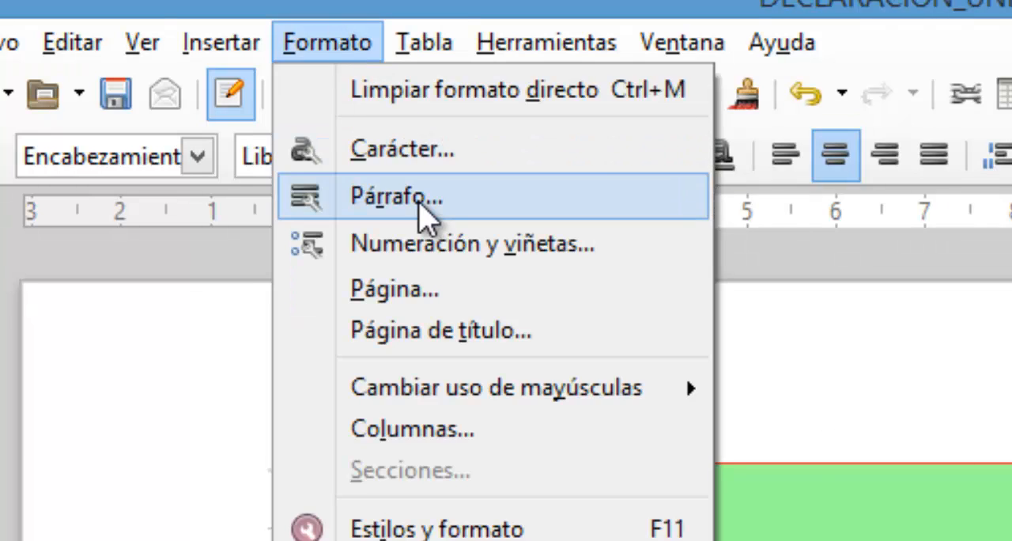
left_click(423, 219)
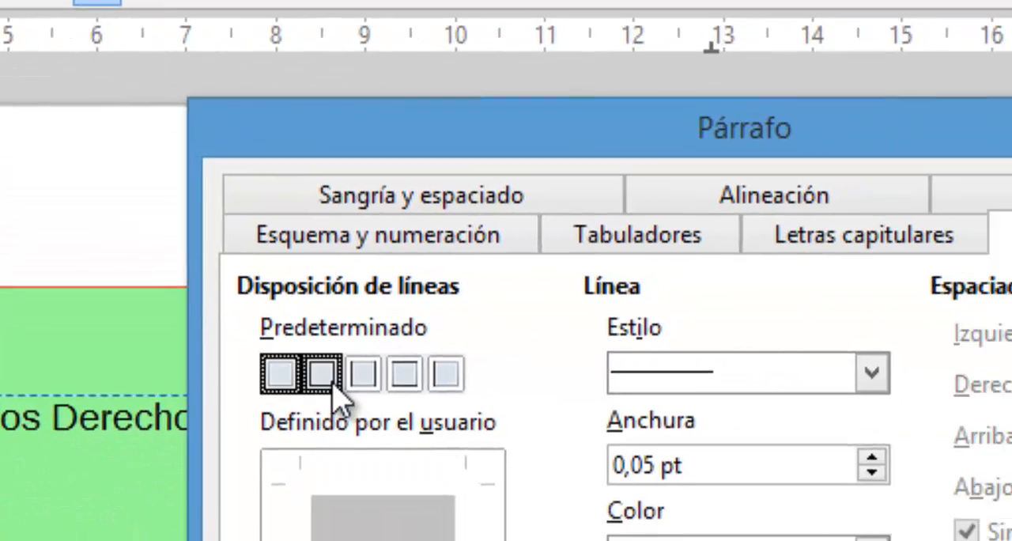
left_click(332, 385)
left_click(510, 495)
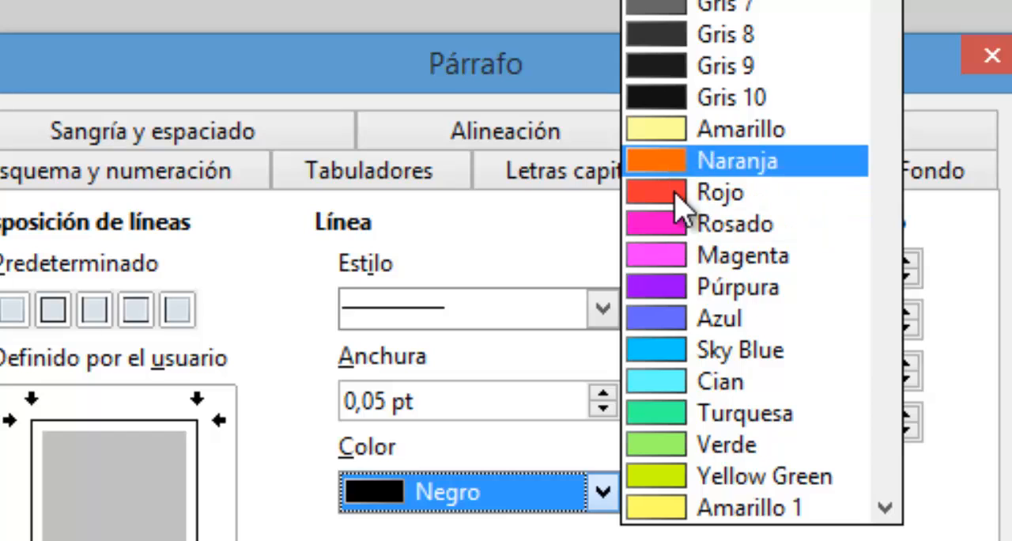
left_click(711, 318)
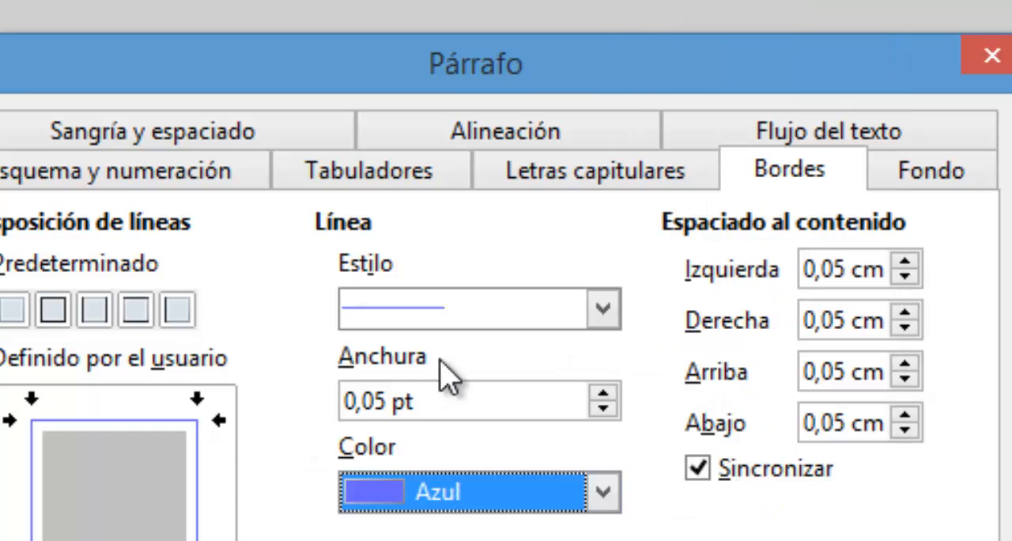
left_click(612, 393)
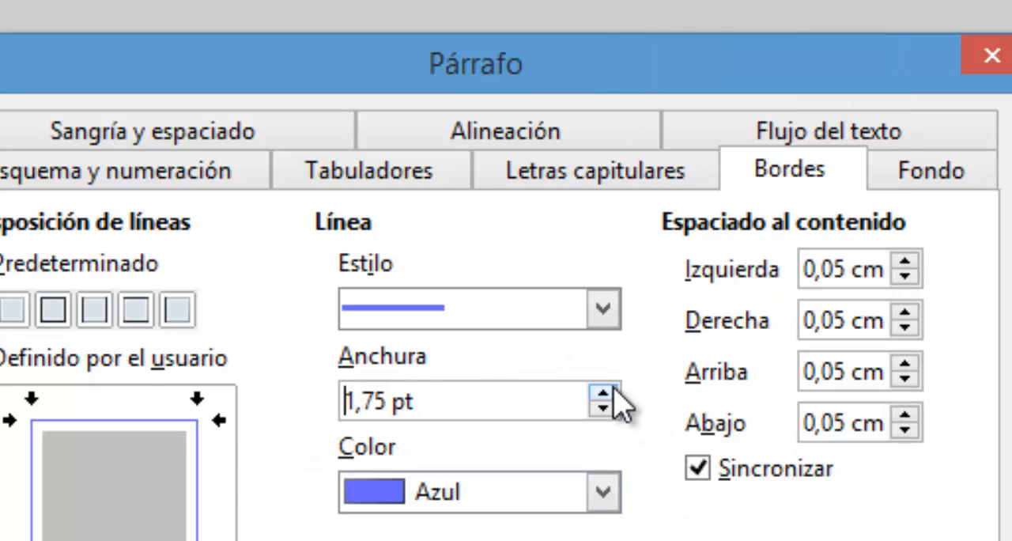
left_click(614, 391)
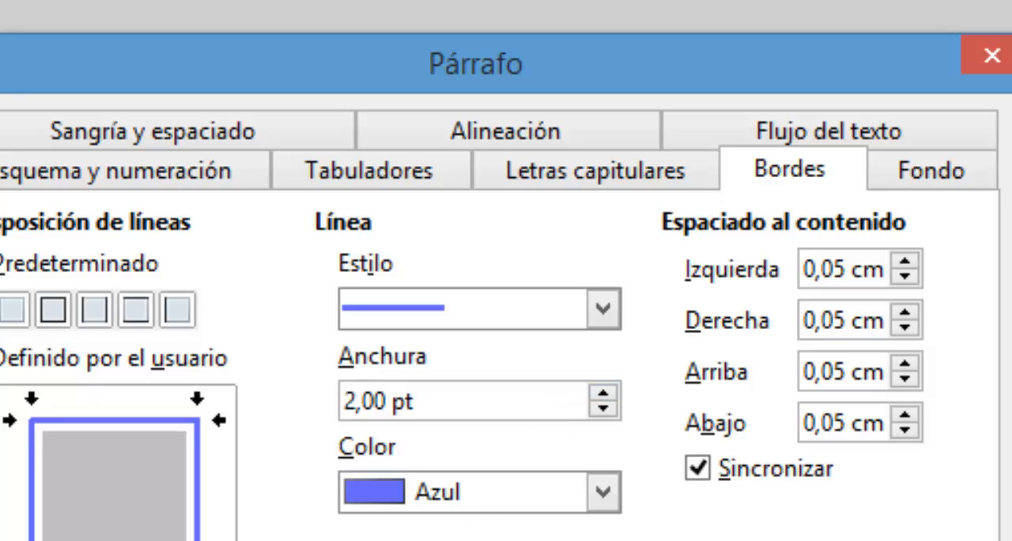
key("Return")
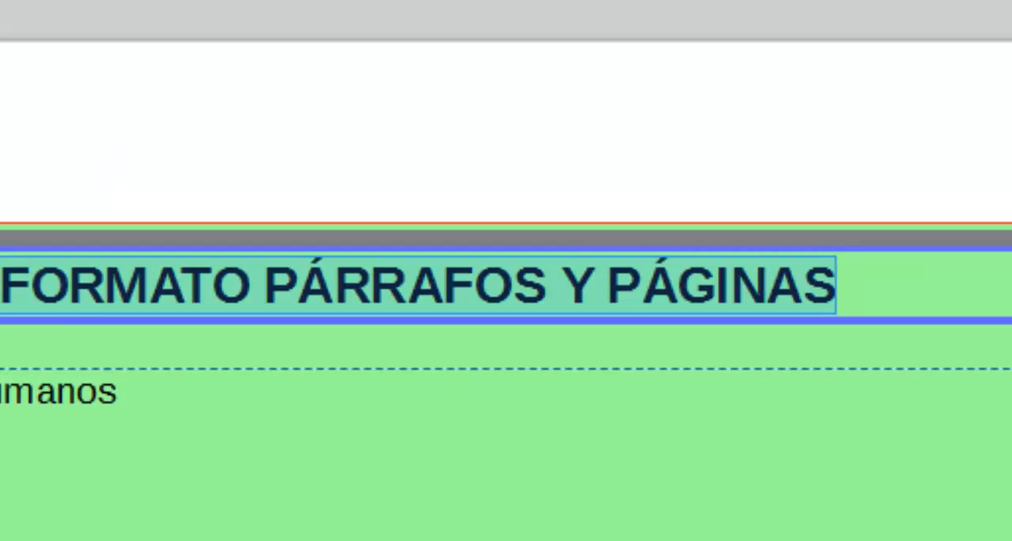
- Check the alternating headers of the left and right pages throughout the document in the page preview
left_click(300, 375)
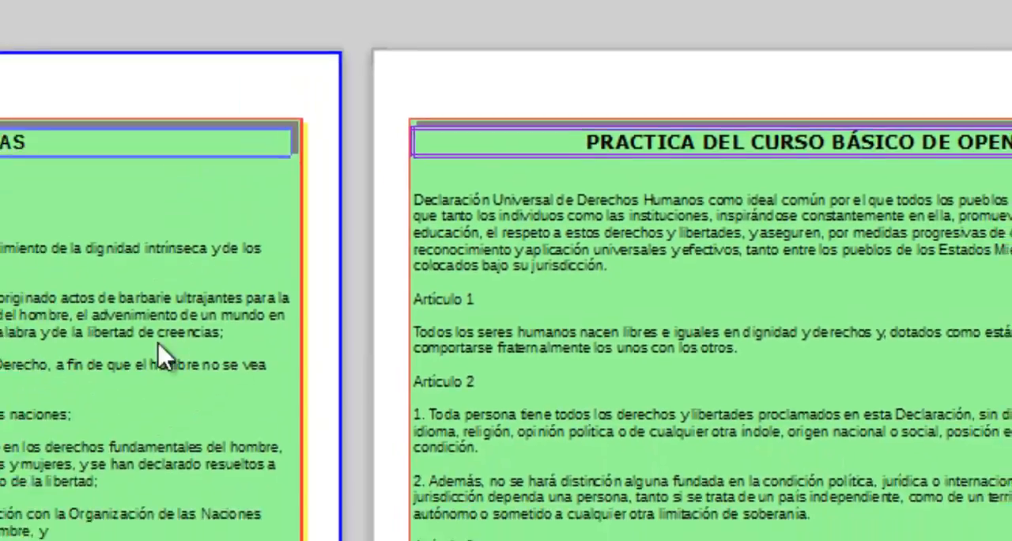
scroll(534, 498, "down", 2)
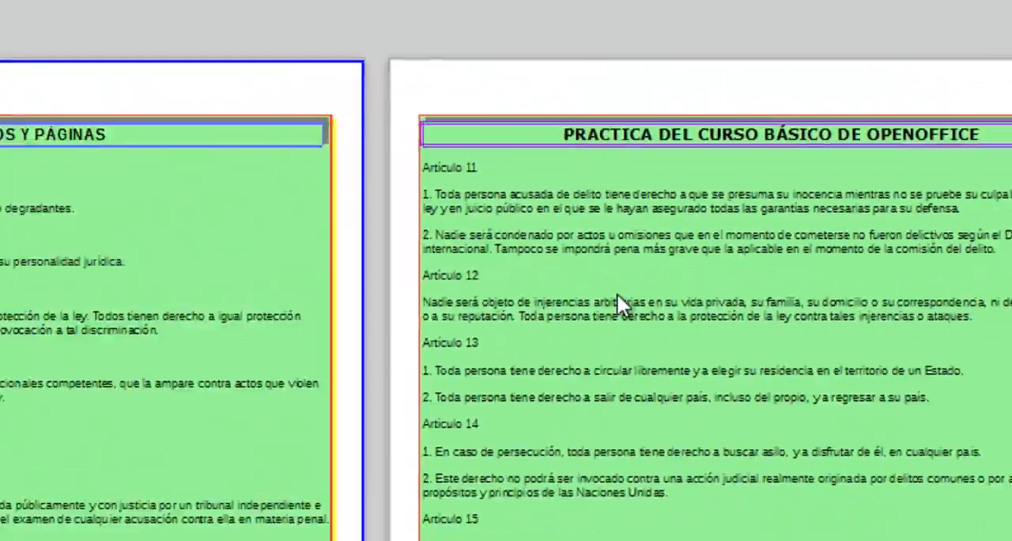
scroll(735, 231, "down", 1)
scroll(734, 230, "up", 3)
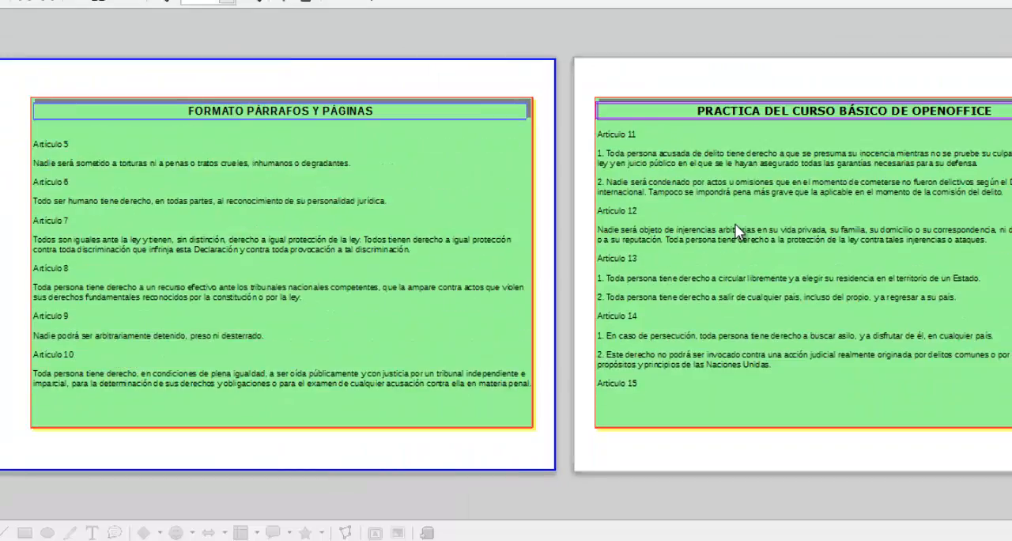
scroll(735, 231, "down", 3)
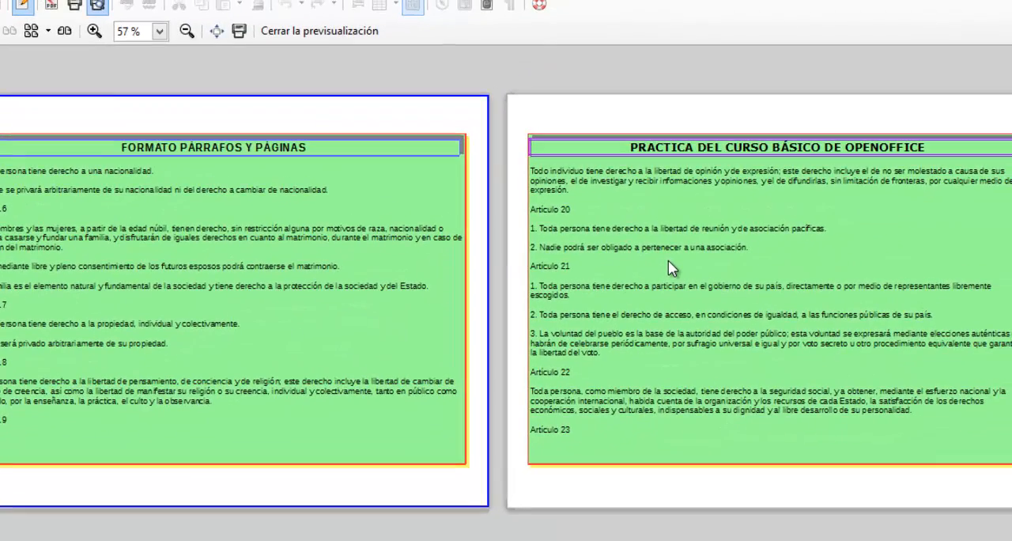
scroll(668, 260, "up", 3)
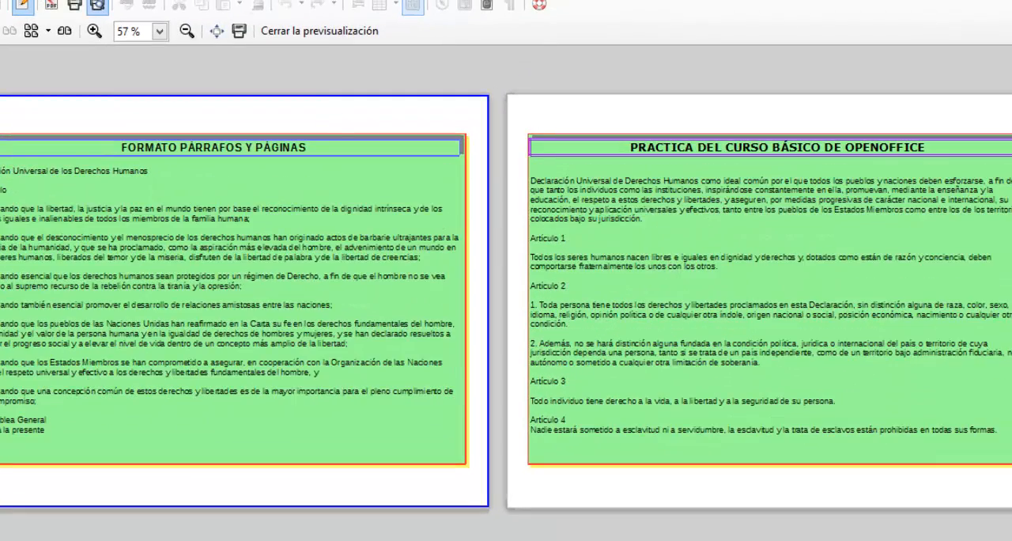
left_click(288, 31)
- Enter "NOMBRE DEL ALUMNO:" in the first page's footer and insert a page number field at the far end of that line
scroll(150, 165, "down", 1)
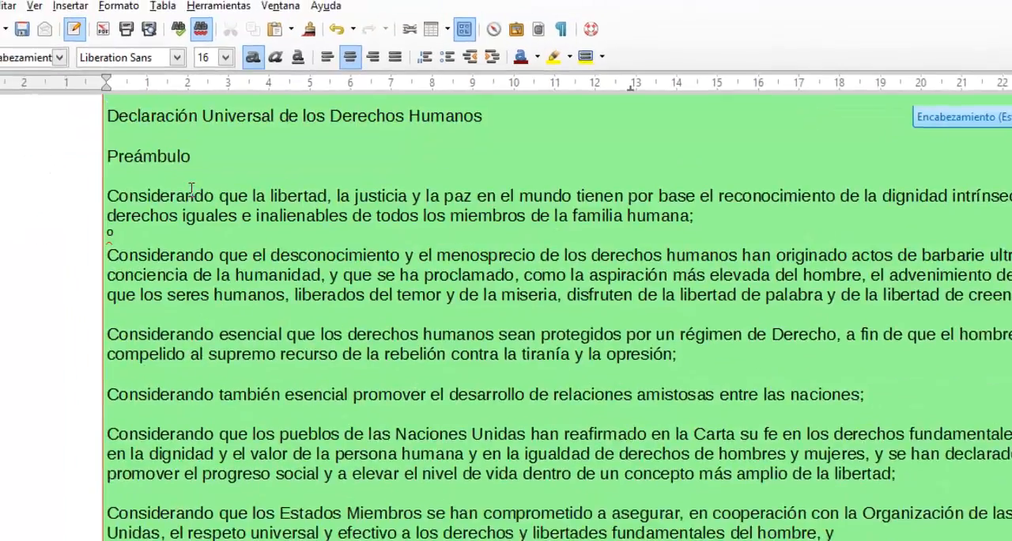
scroll(192, 189, "down", 5)
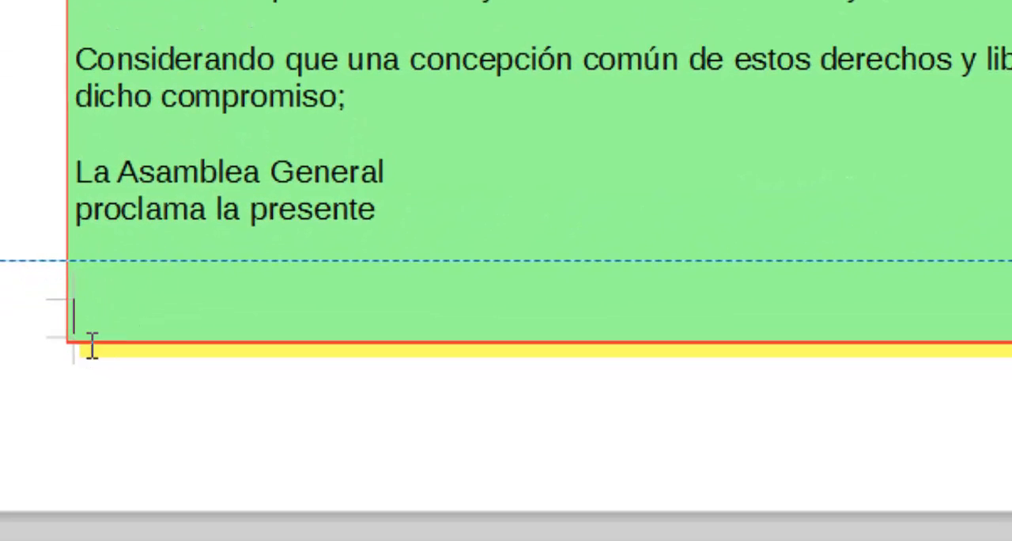
type("NOMBRE DEL ALUMNO:")
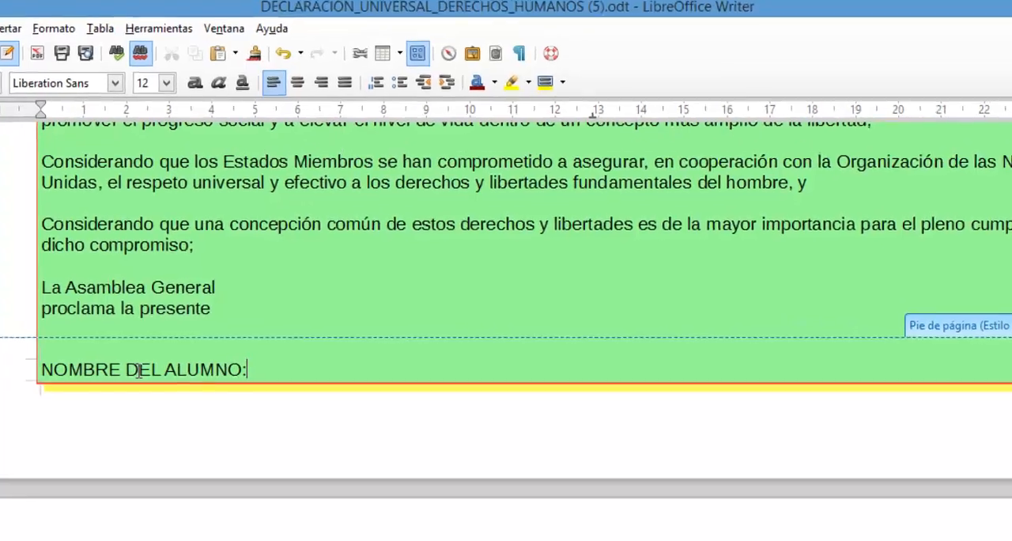
key("Tab")
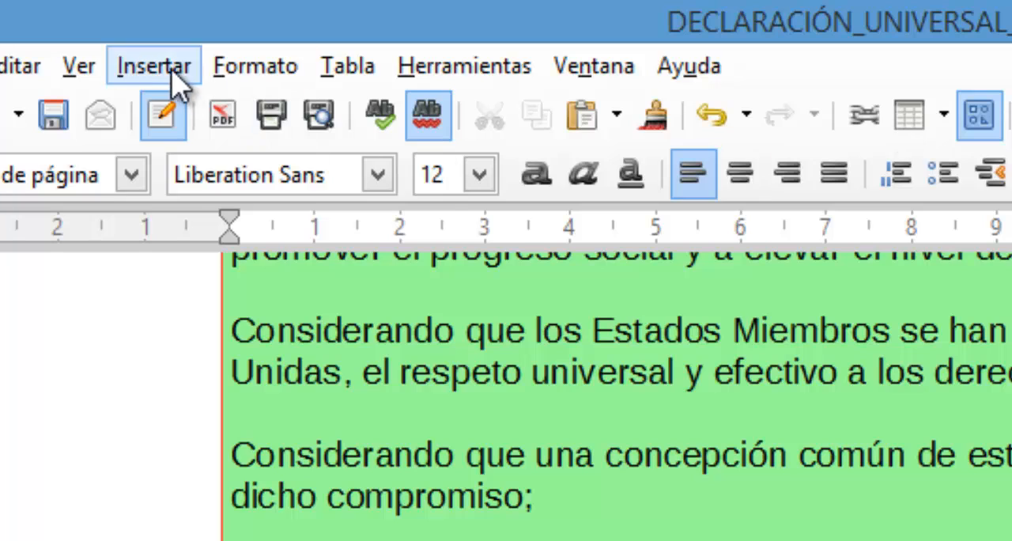
left_click(170, 70)
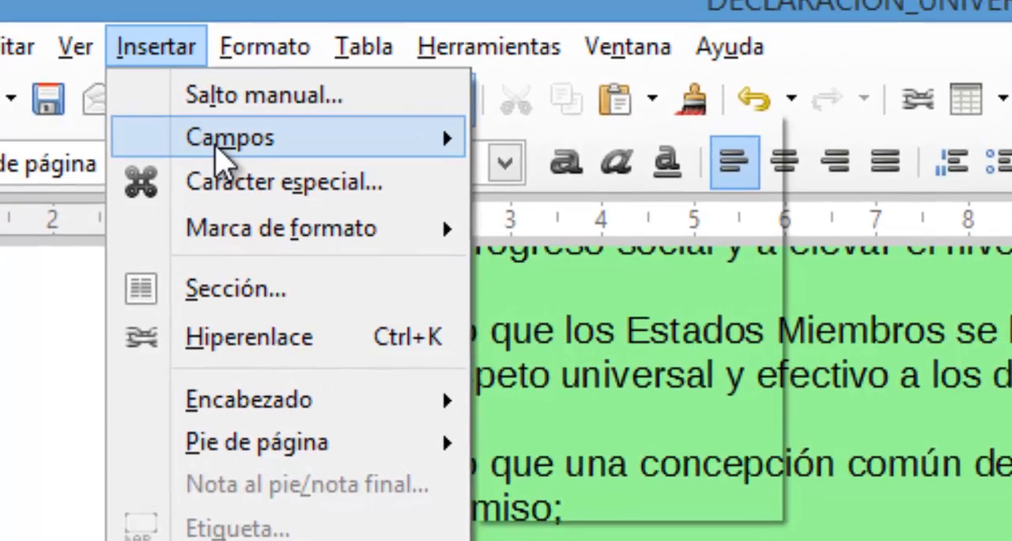
mouse_move(209, 157)
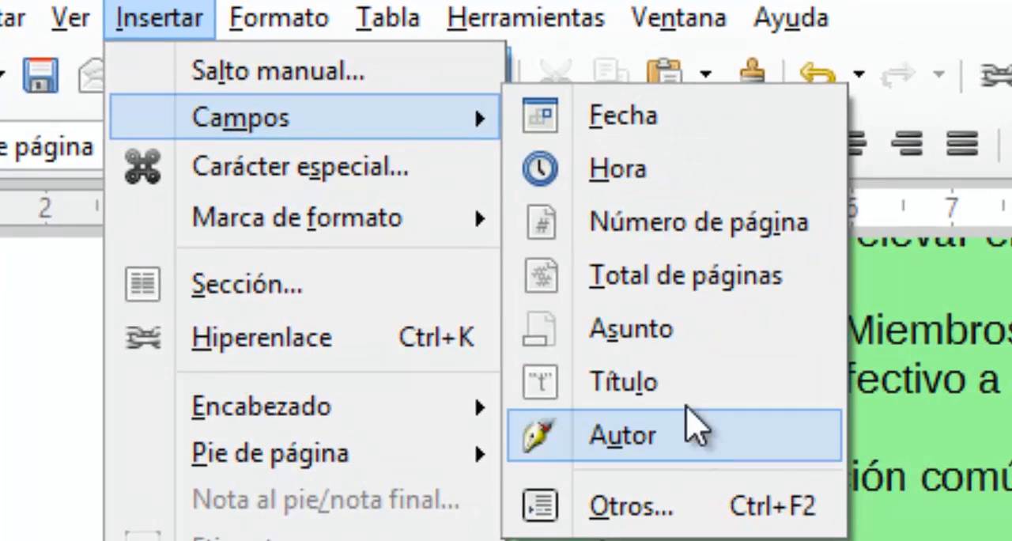
left_click(687, 222)
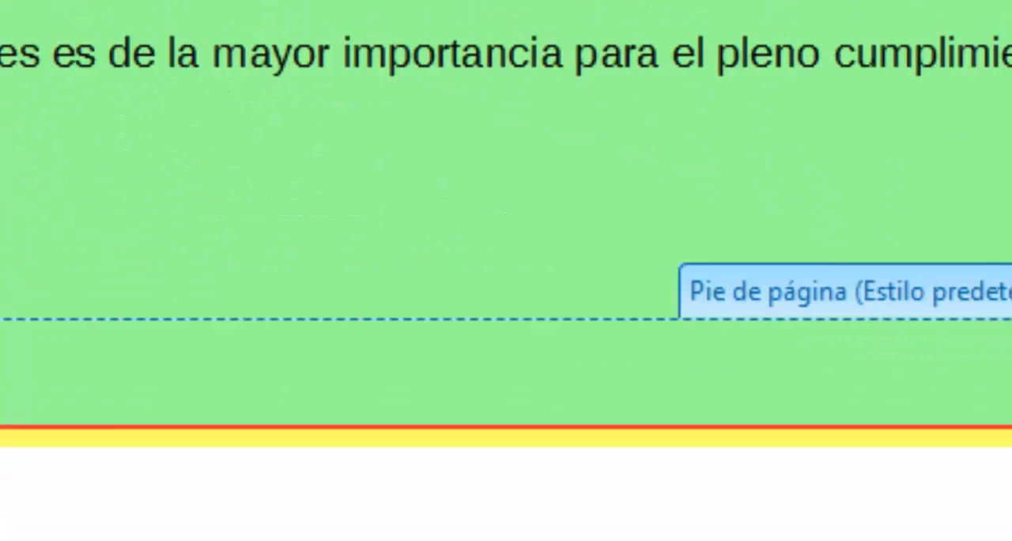
- Examine the footers of the following pages to check the student name label and the page numbering
scroll(919, 429, "down", 10)
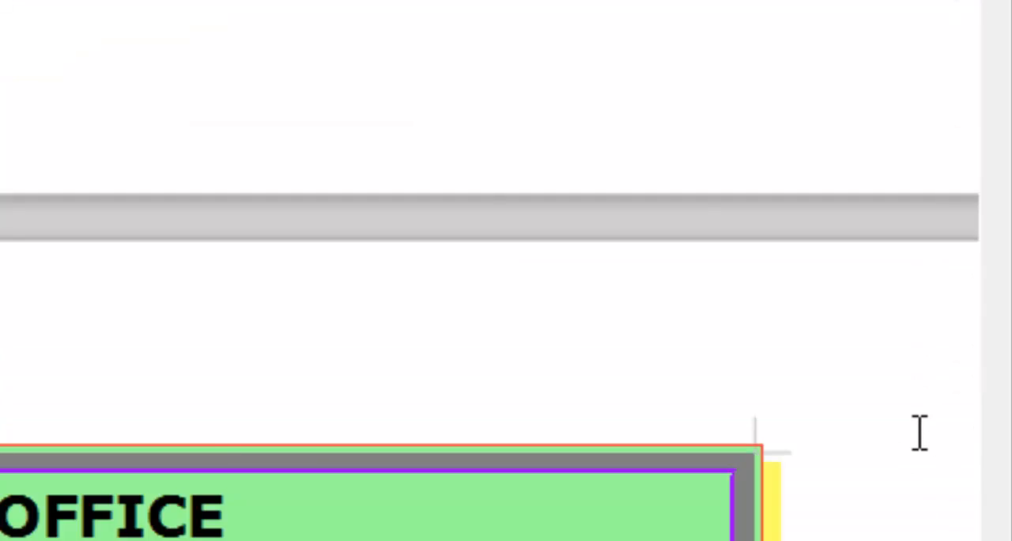
scroll(734, 400, "down", 10)
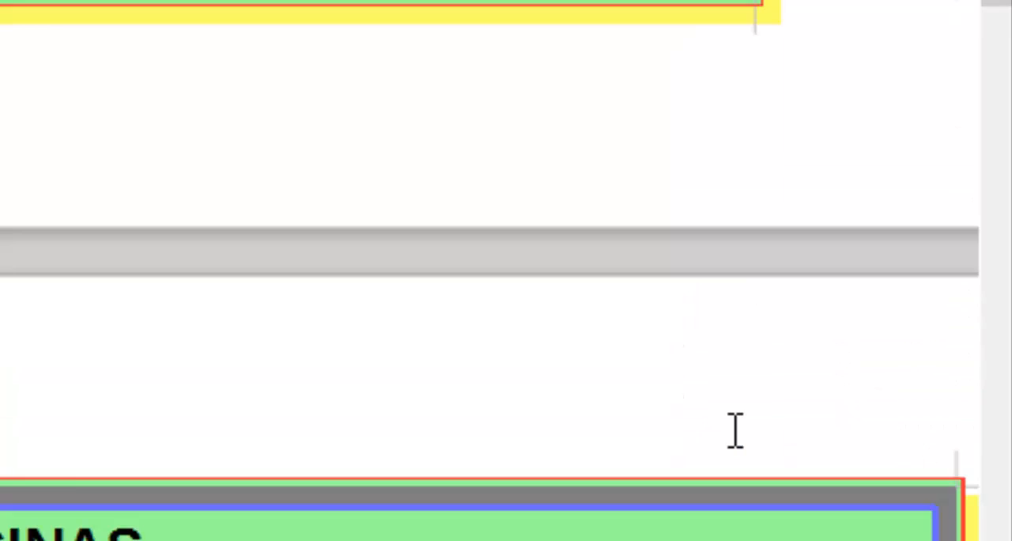
scroll(734, 399, "left", 3)
scroll(701, 366, "up", 20)
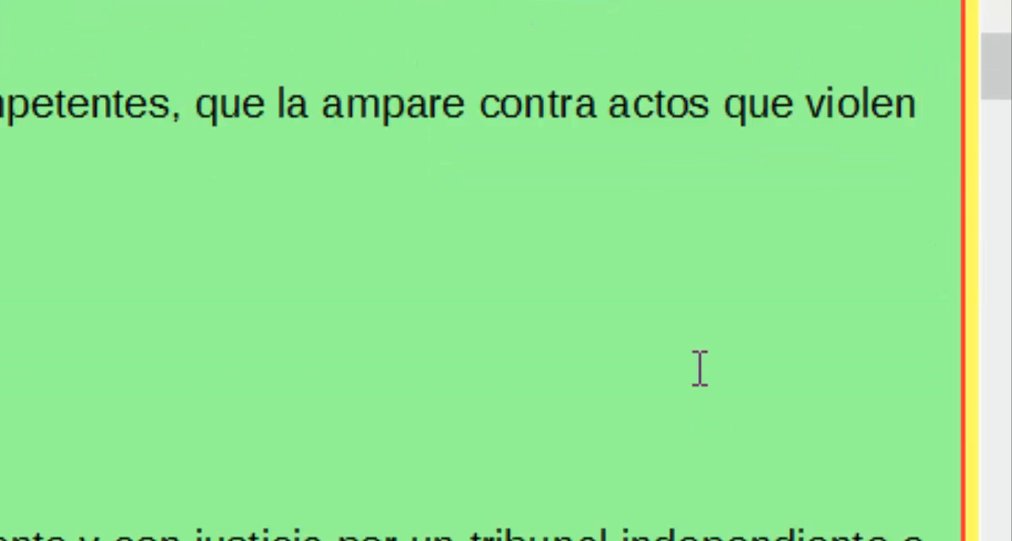
scroll(691, 338, "right", 3)
scroll(670, 299, "up", 4)
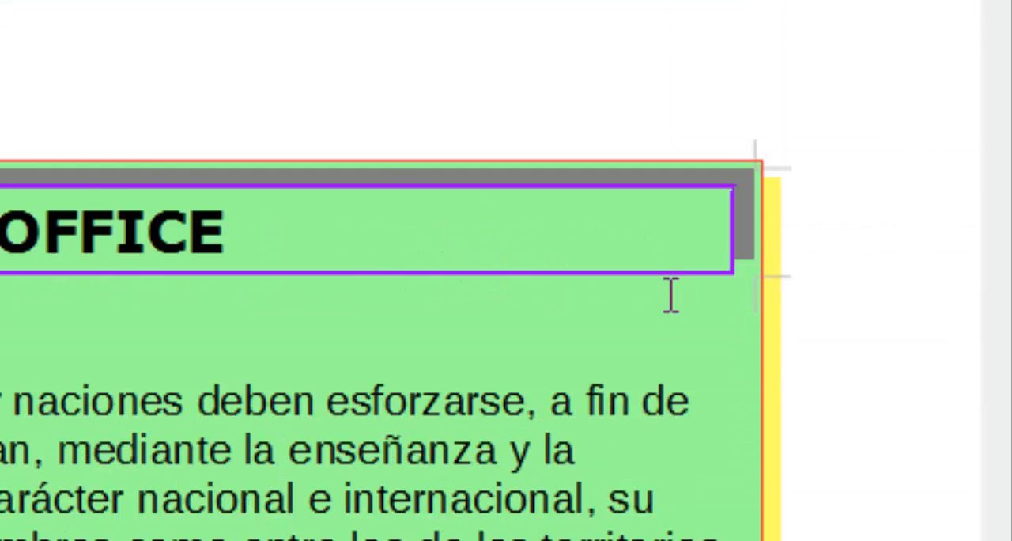
scroll(666, 278, "down", 15)
scroll(534, 342, "down", 15)
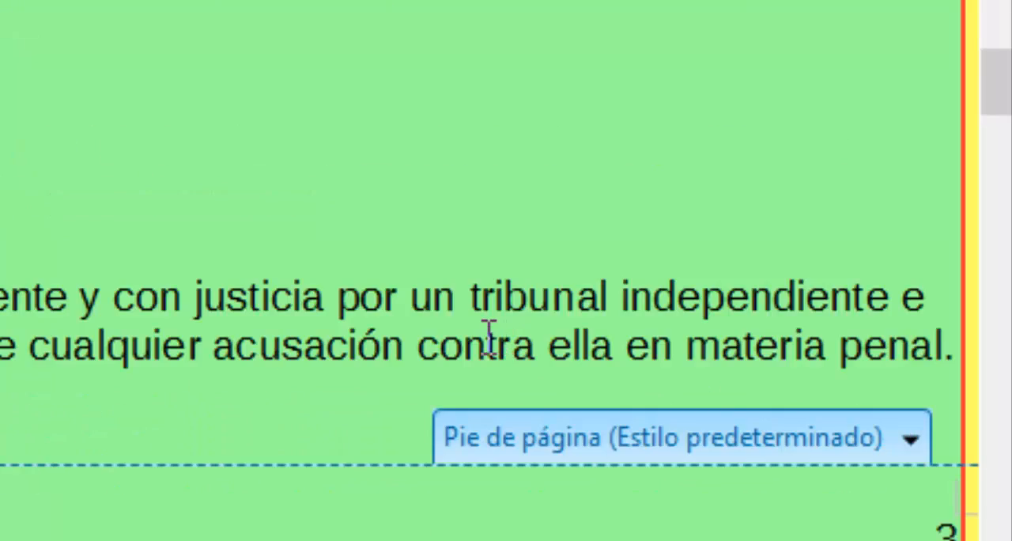
scroll(485, 338, "right", 3)
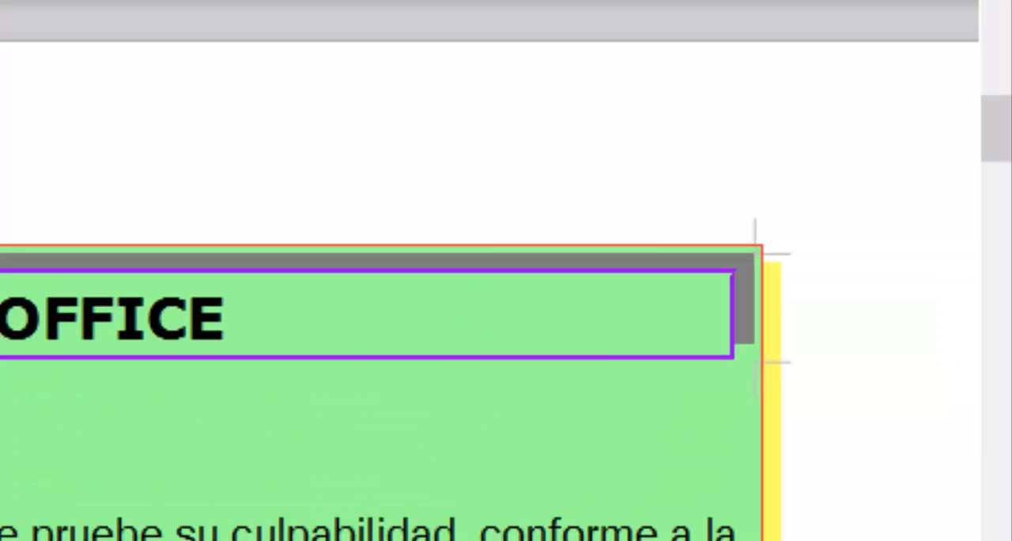
scroll(506, 316, "down", 10)
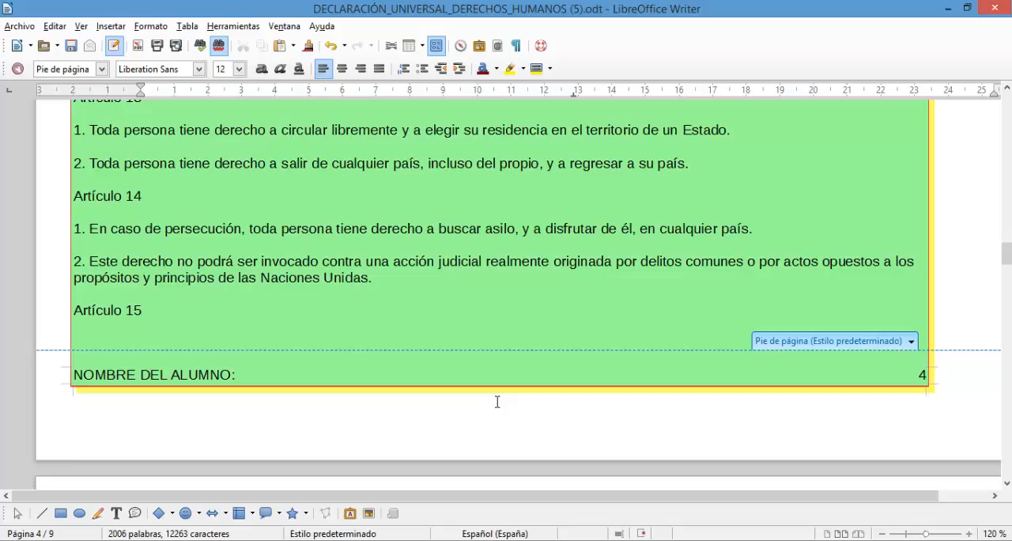
scroll(497, 402, "up", 15)
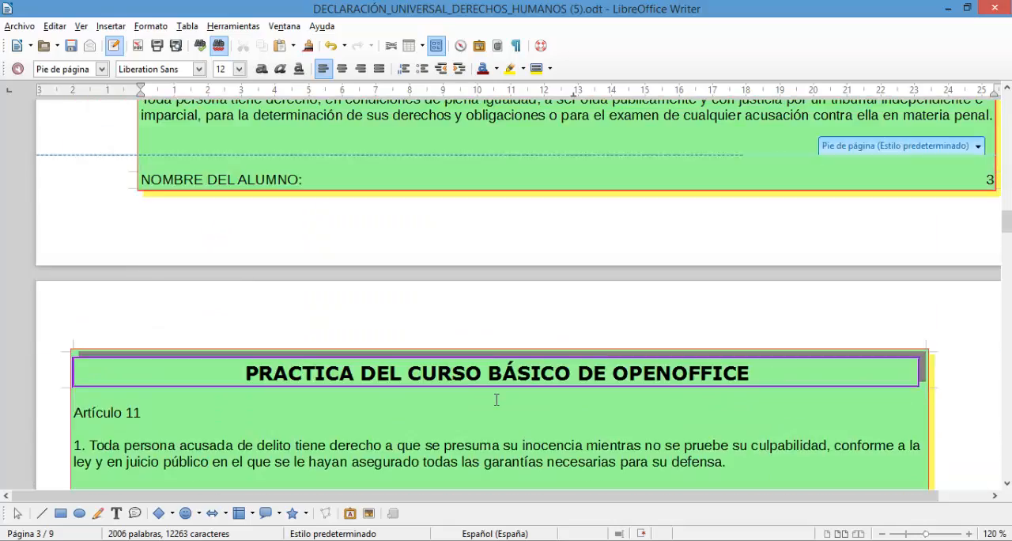
- Append a slash and a total page count field after the page number in the first page's footer
scroll(499, 399, "up", 20)
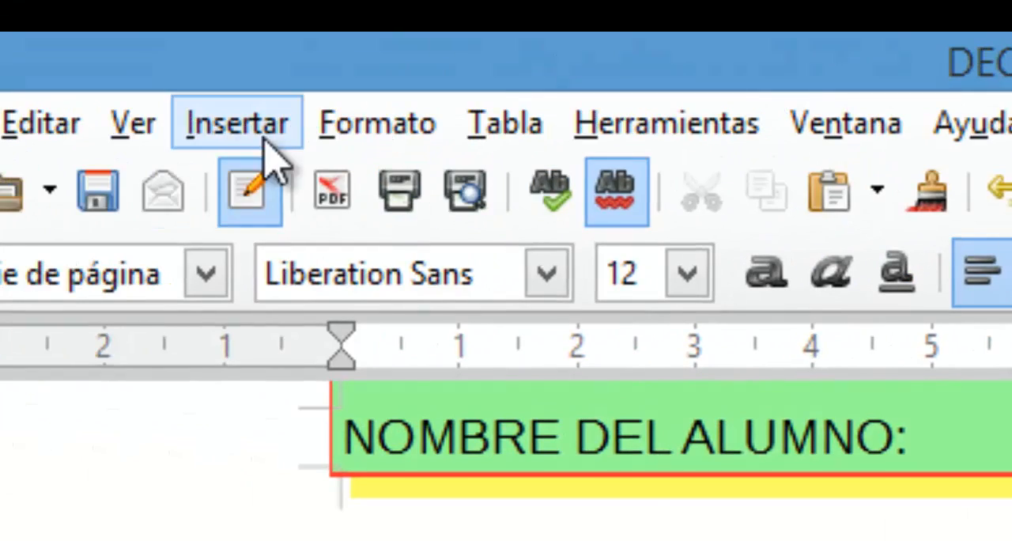
left_click(210, 127)
mouse_move(332, 241)
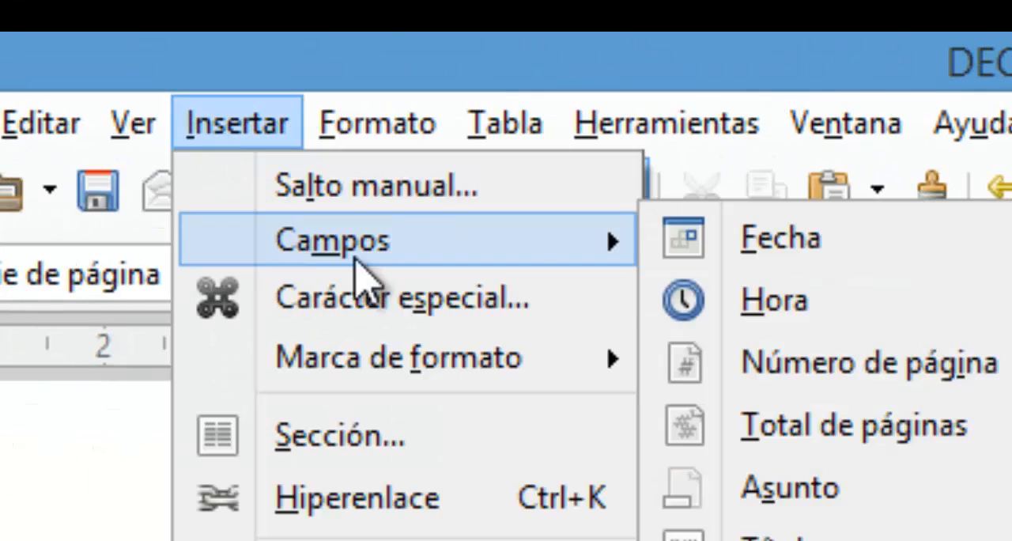
left_click(764, 378)
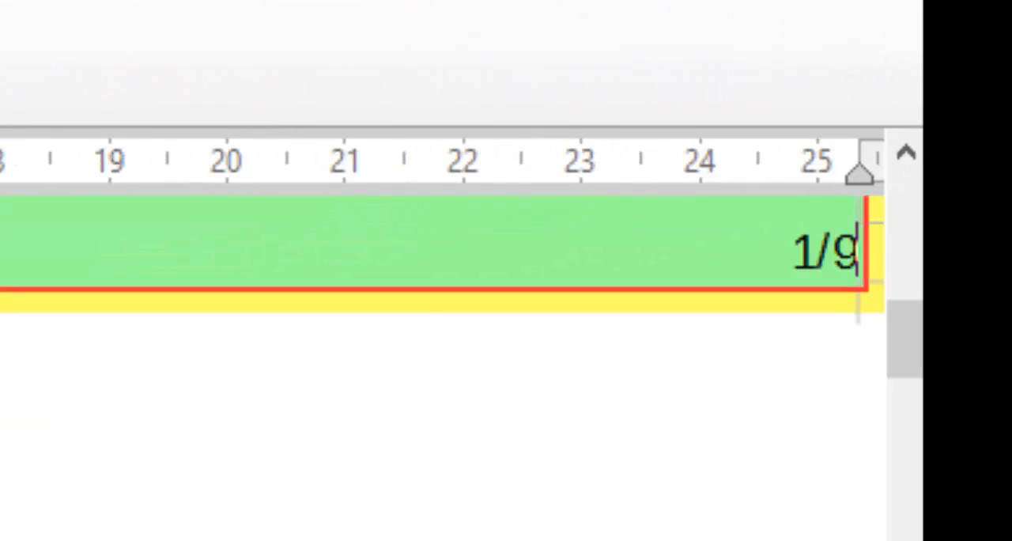